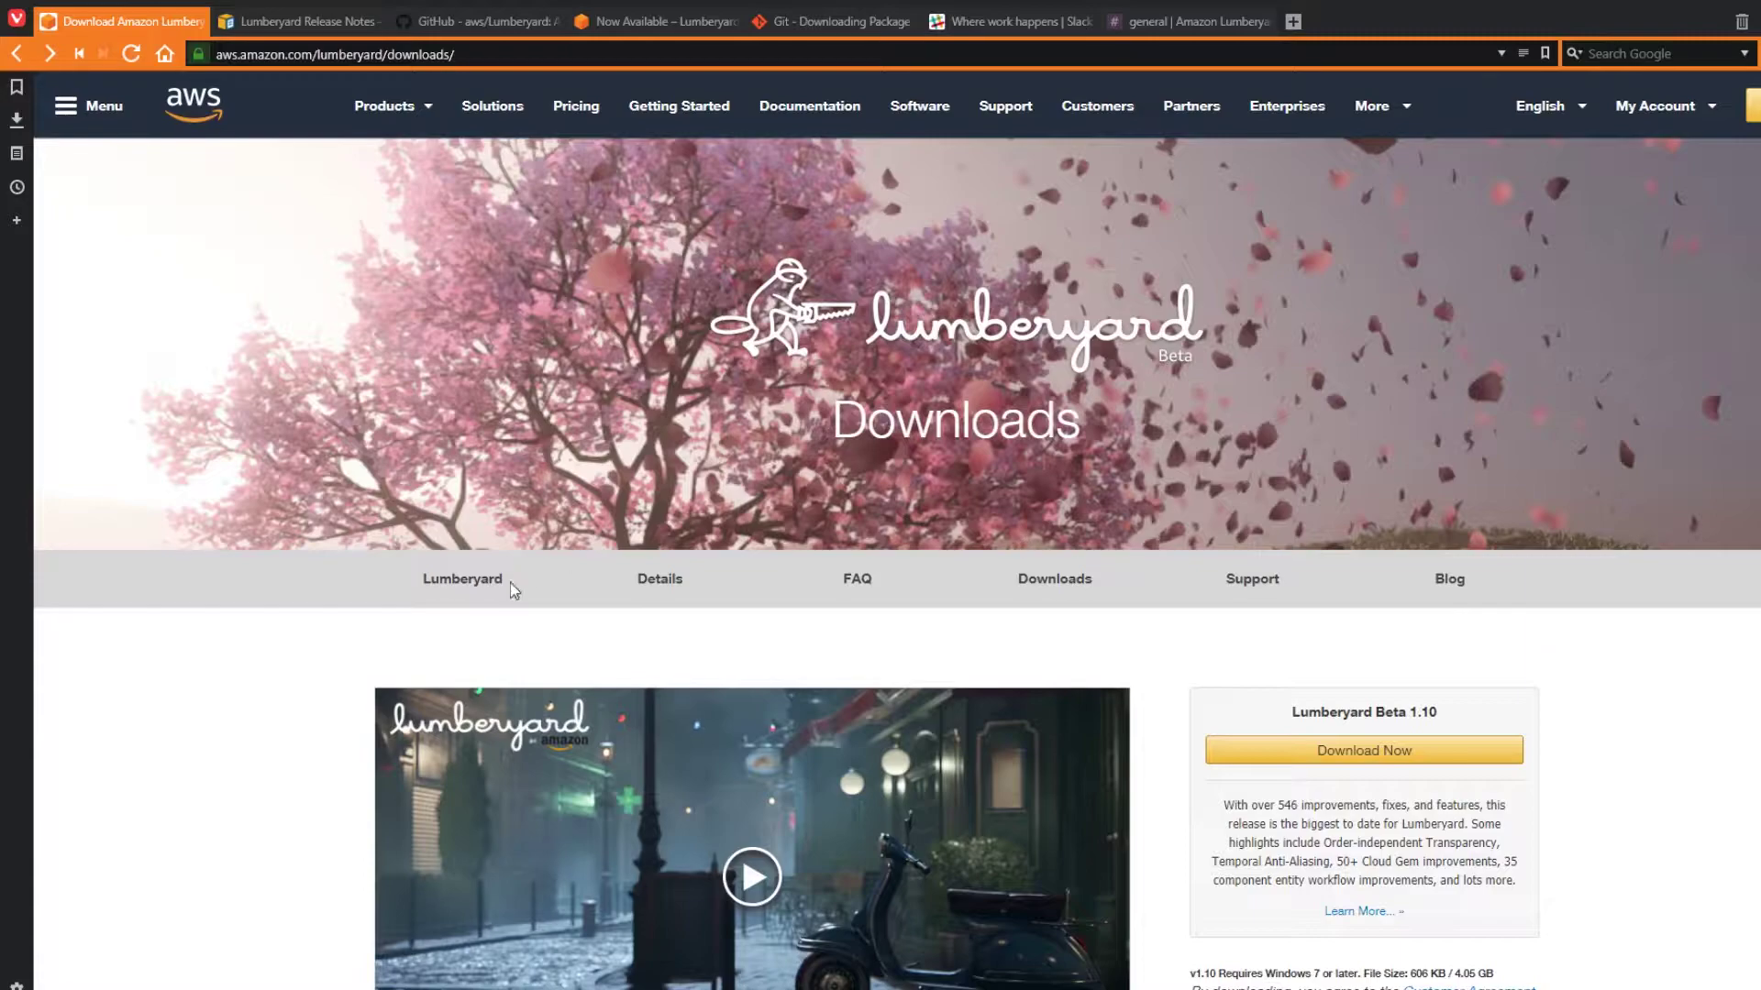
scroll(503, 594, down, 4)
scroll(440, 679, down, 3)
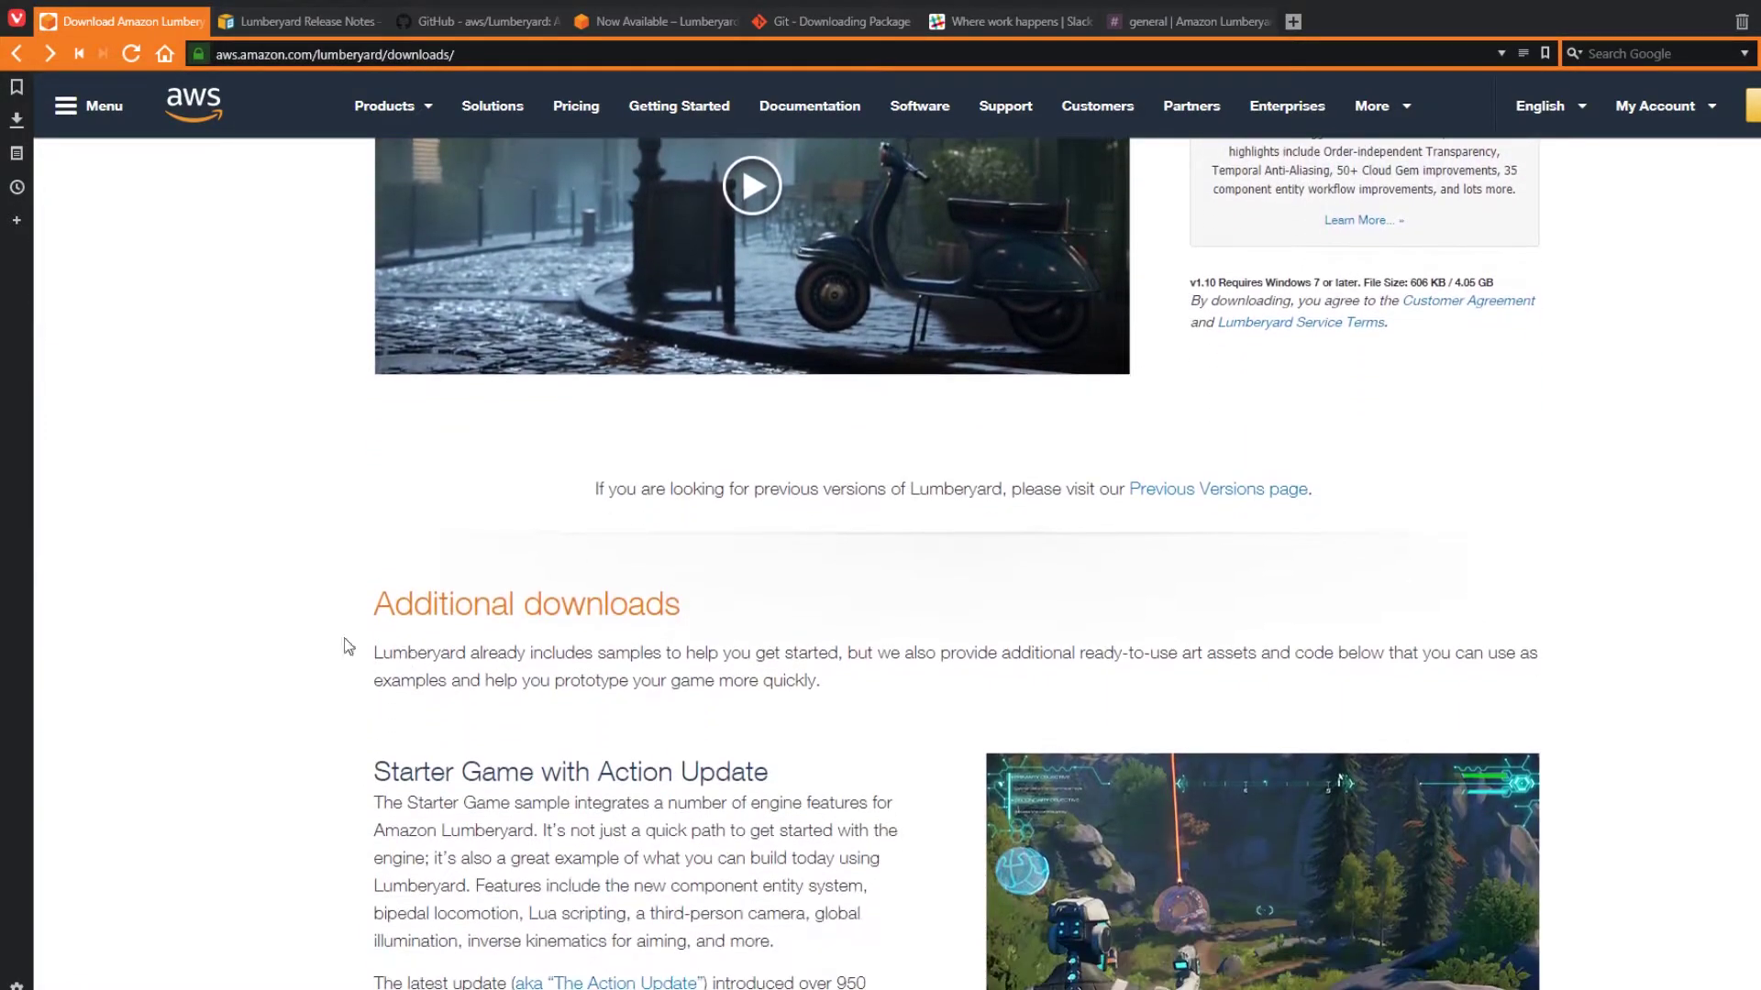
scroll(290, 540, down, 3)
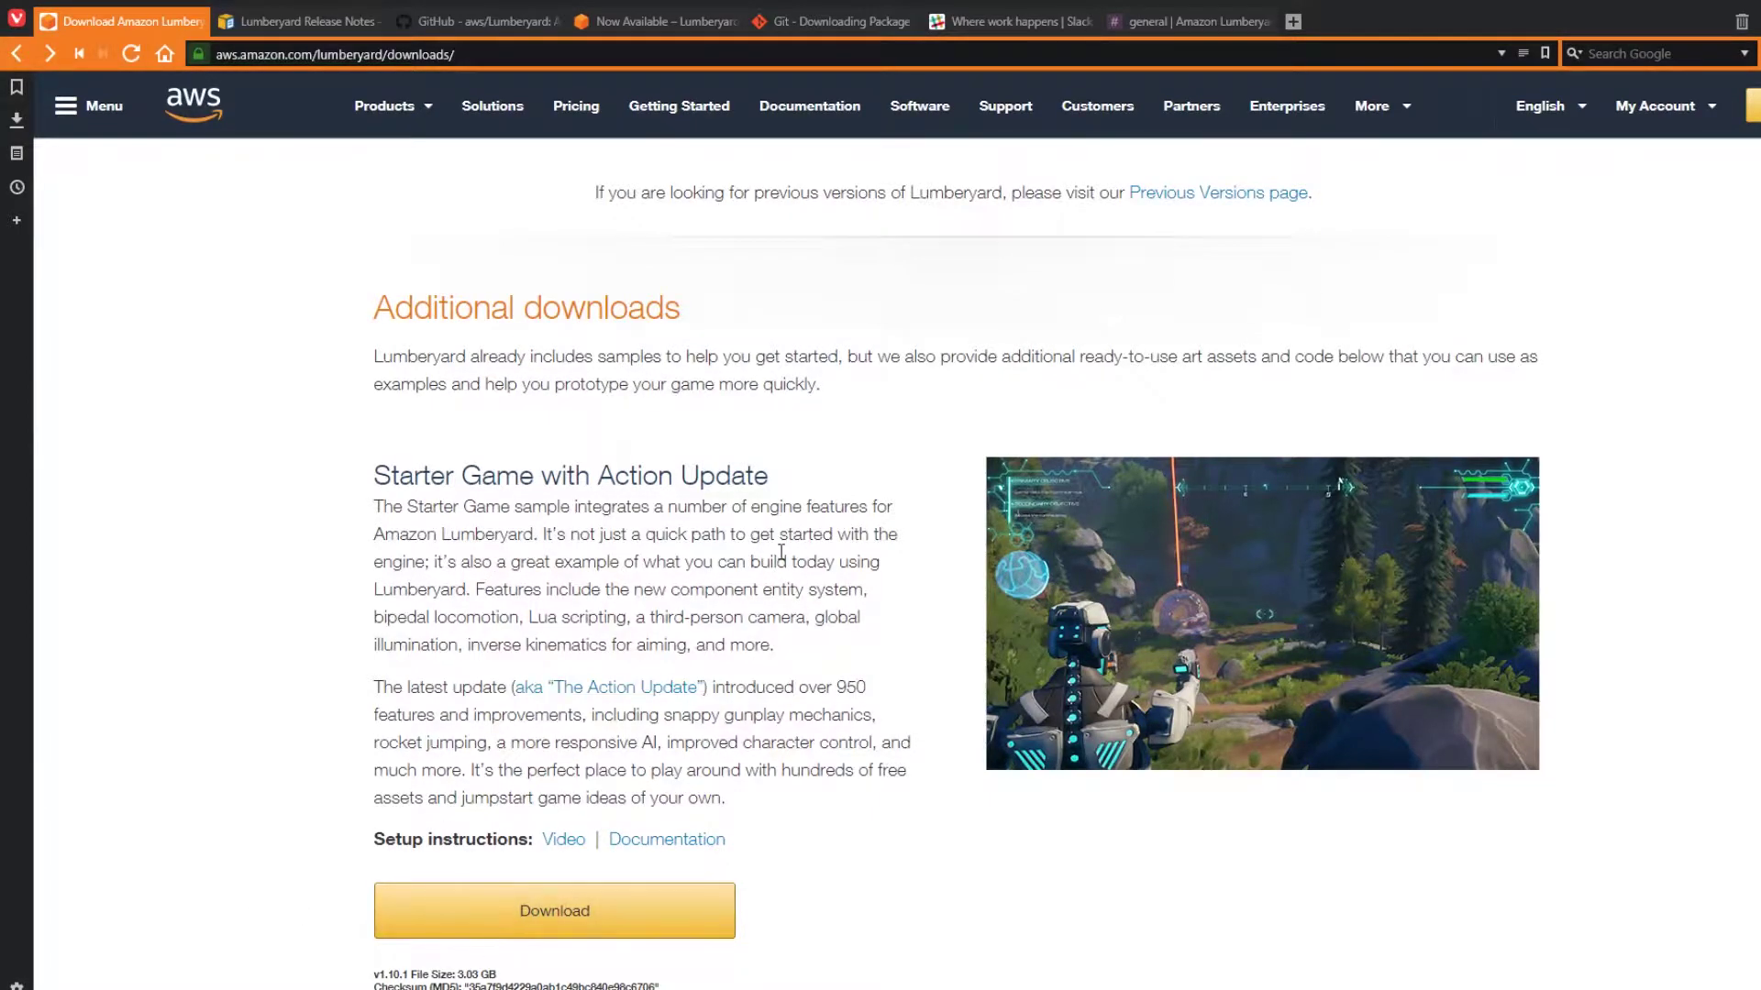
scroll(437, 931, up, 8)
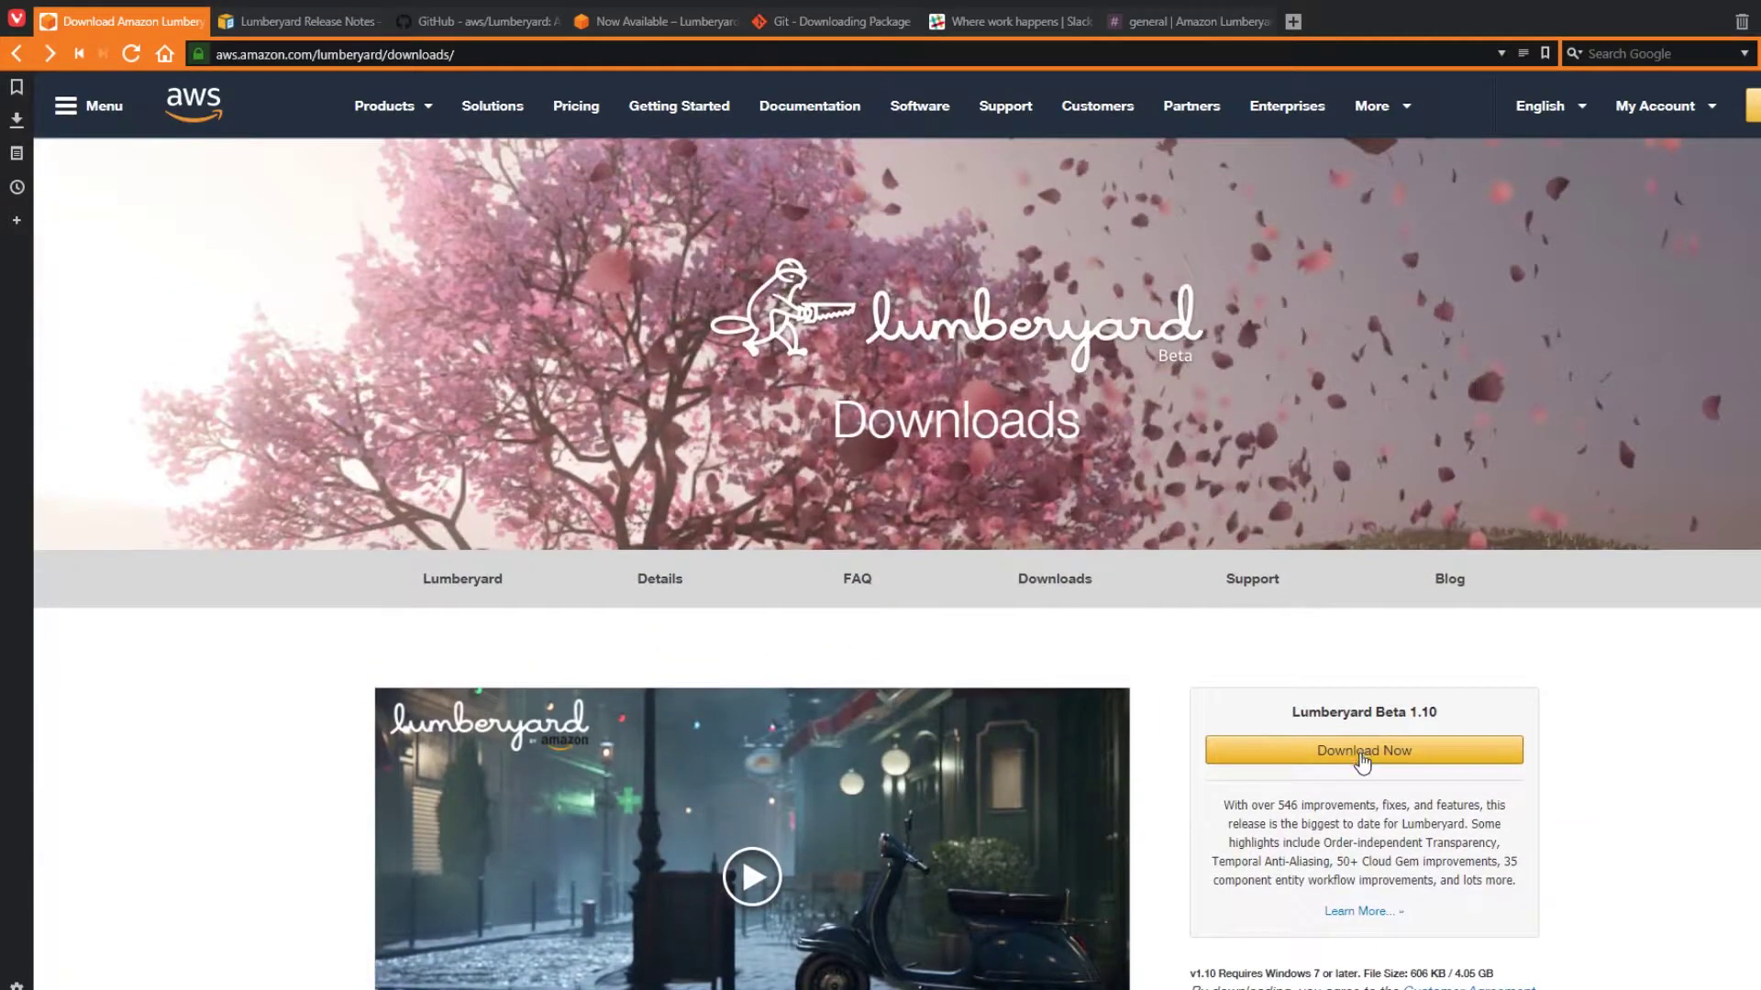
scroll(1363, 761, down, 1)
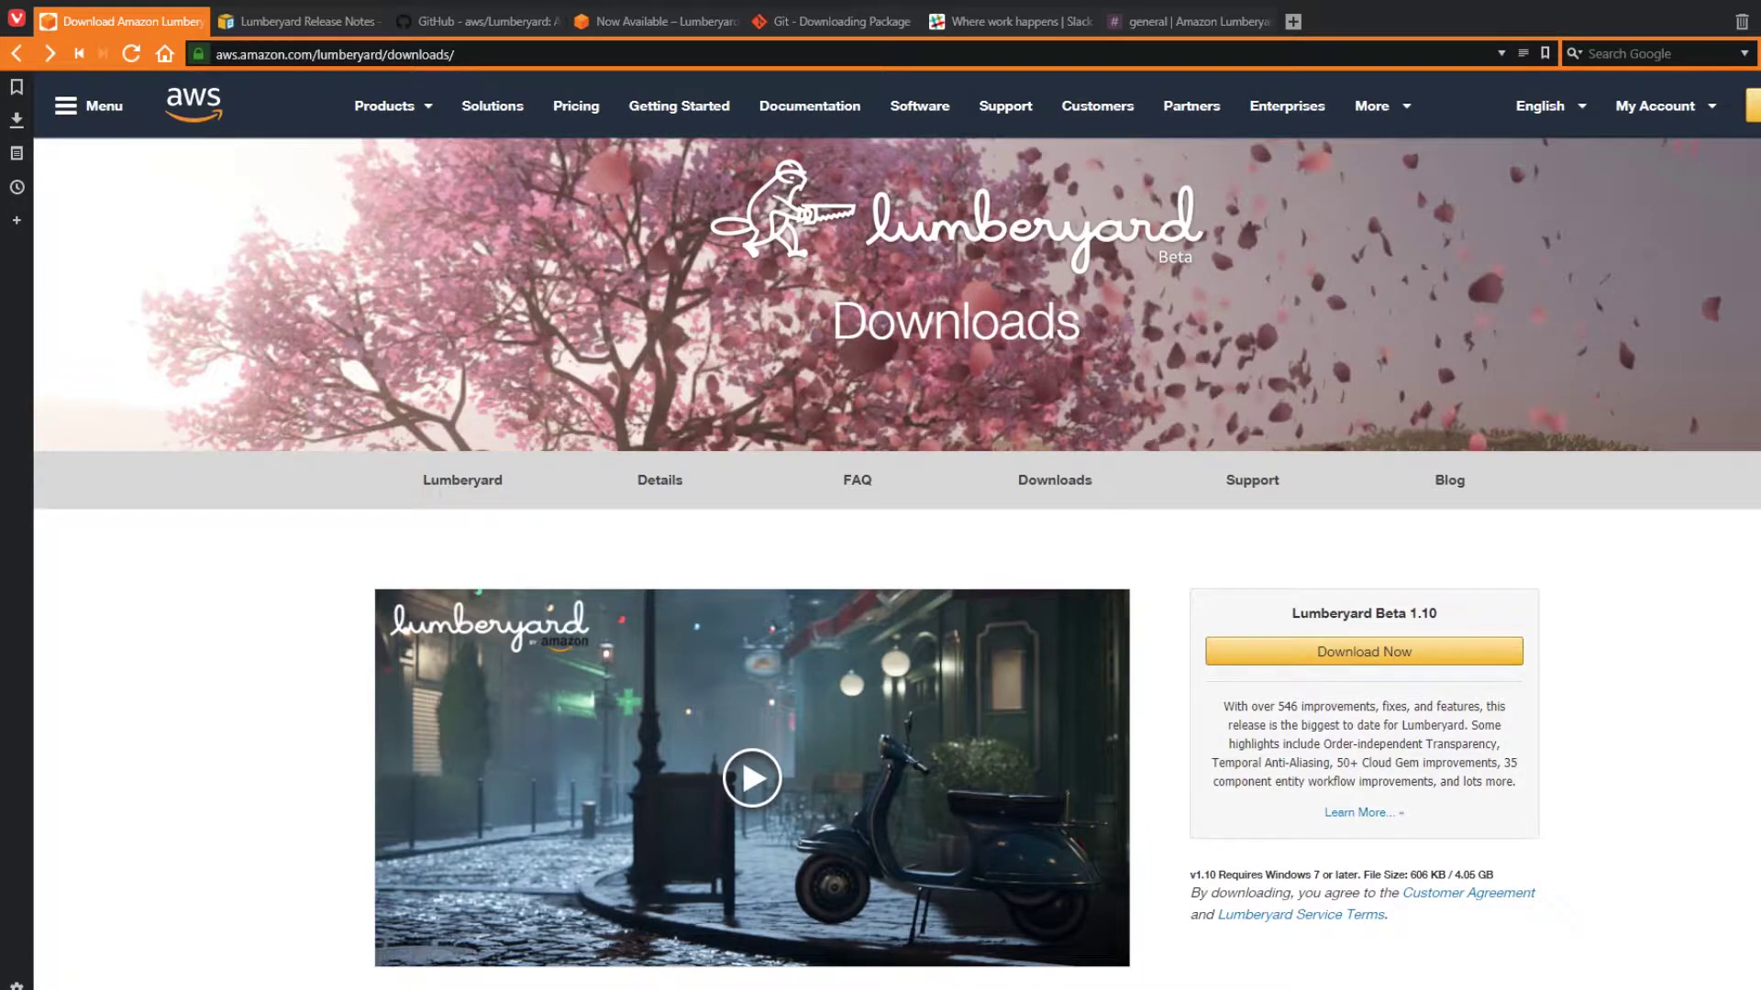
Step: Bring the Downloads window into view and run LumberyardInstaller1.10.0.0
drag(0, 275, 617, 208)
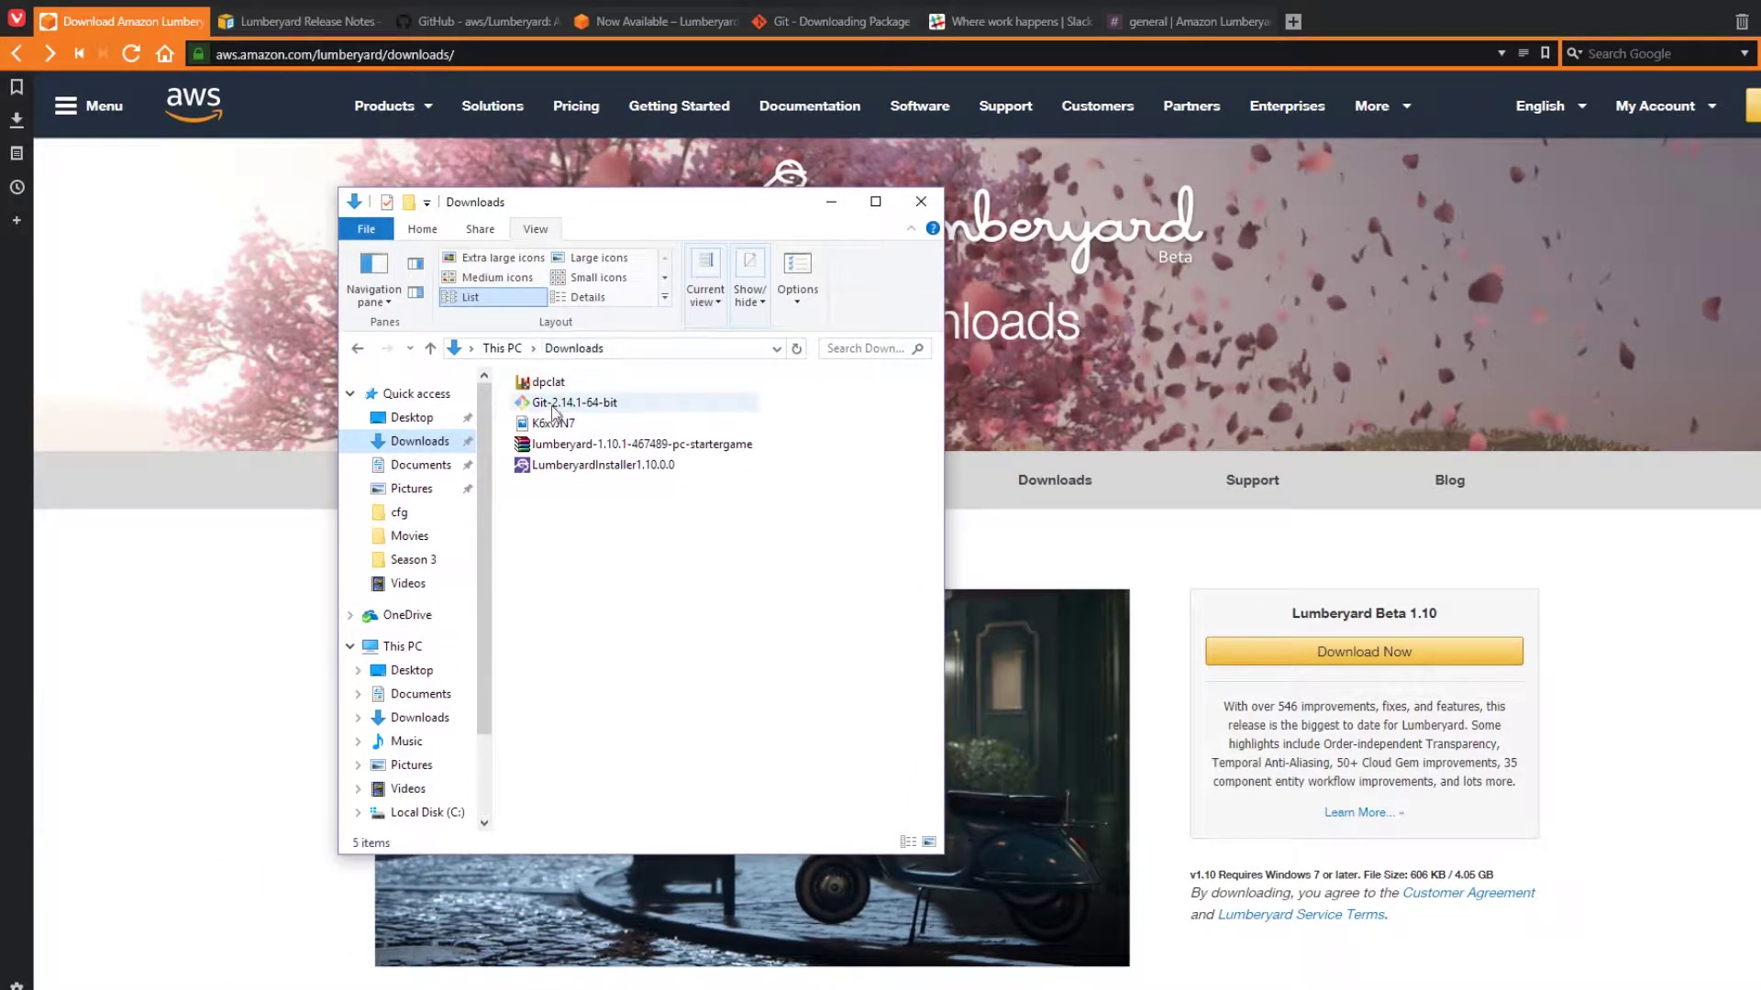
mouse_move(575, 473)
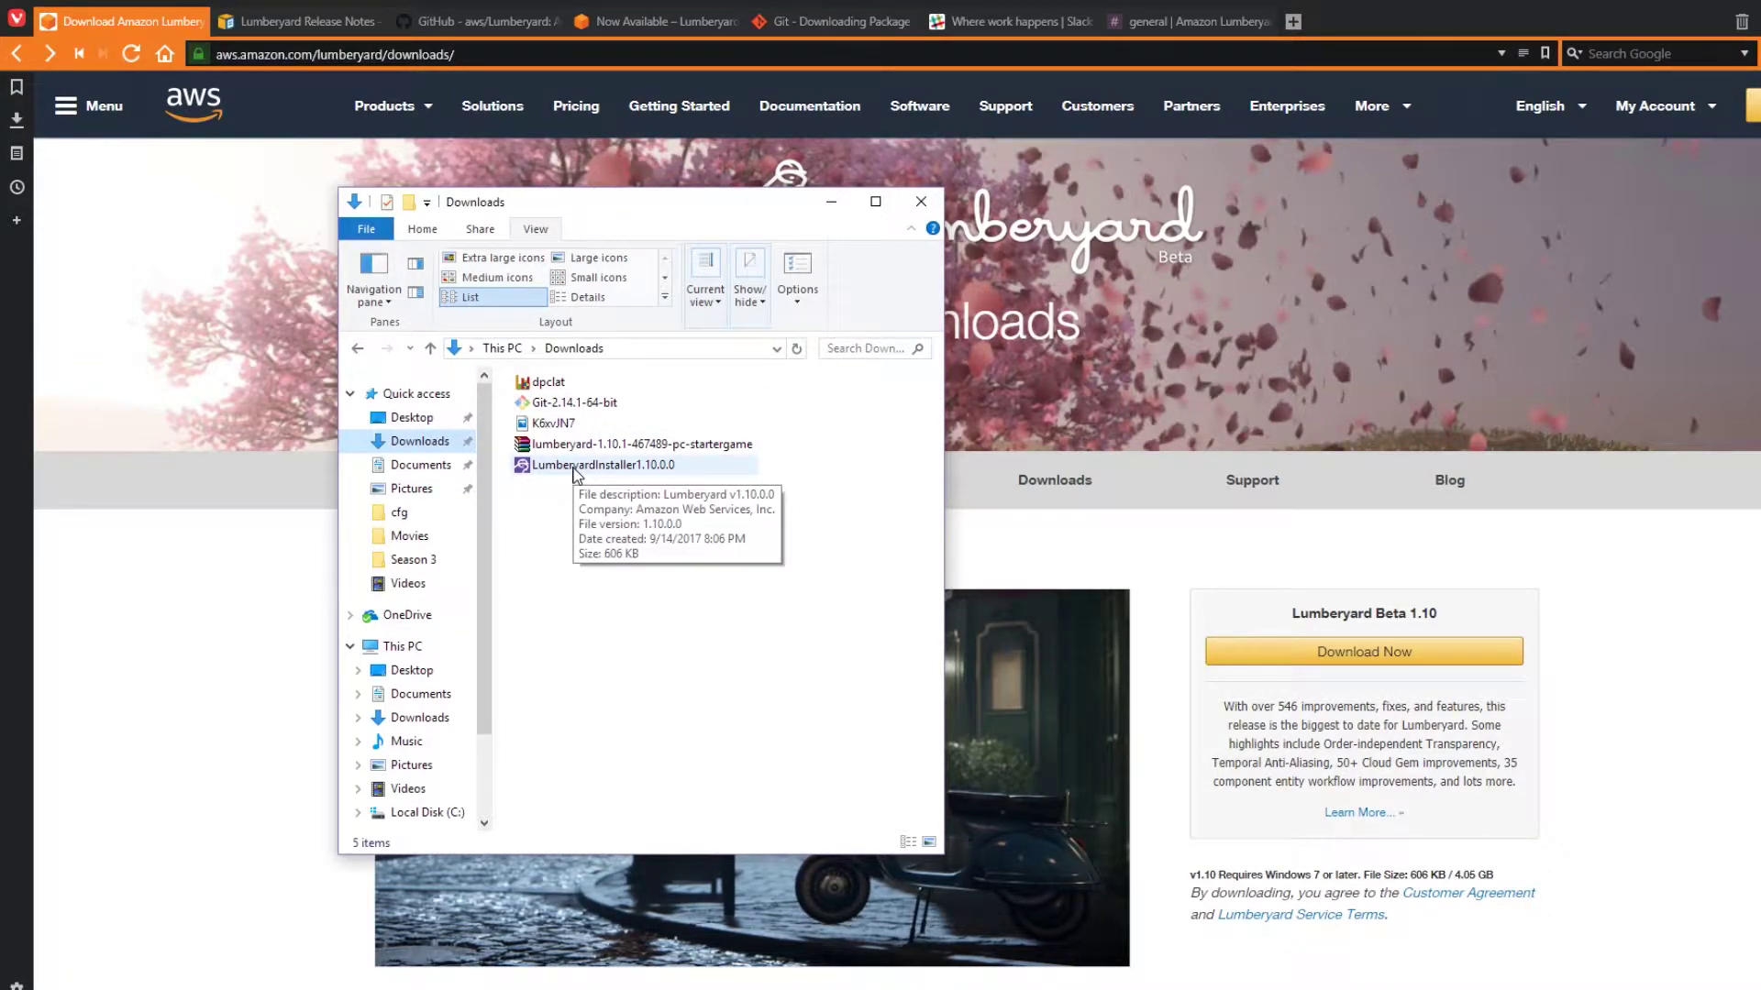
double_click(575, 469)
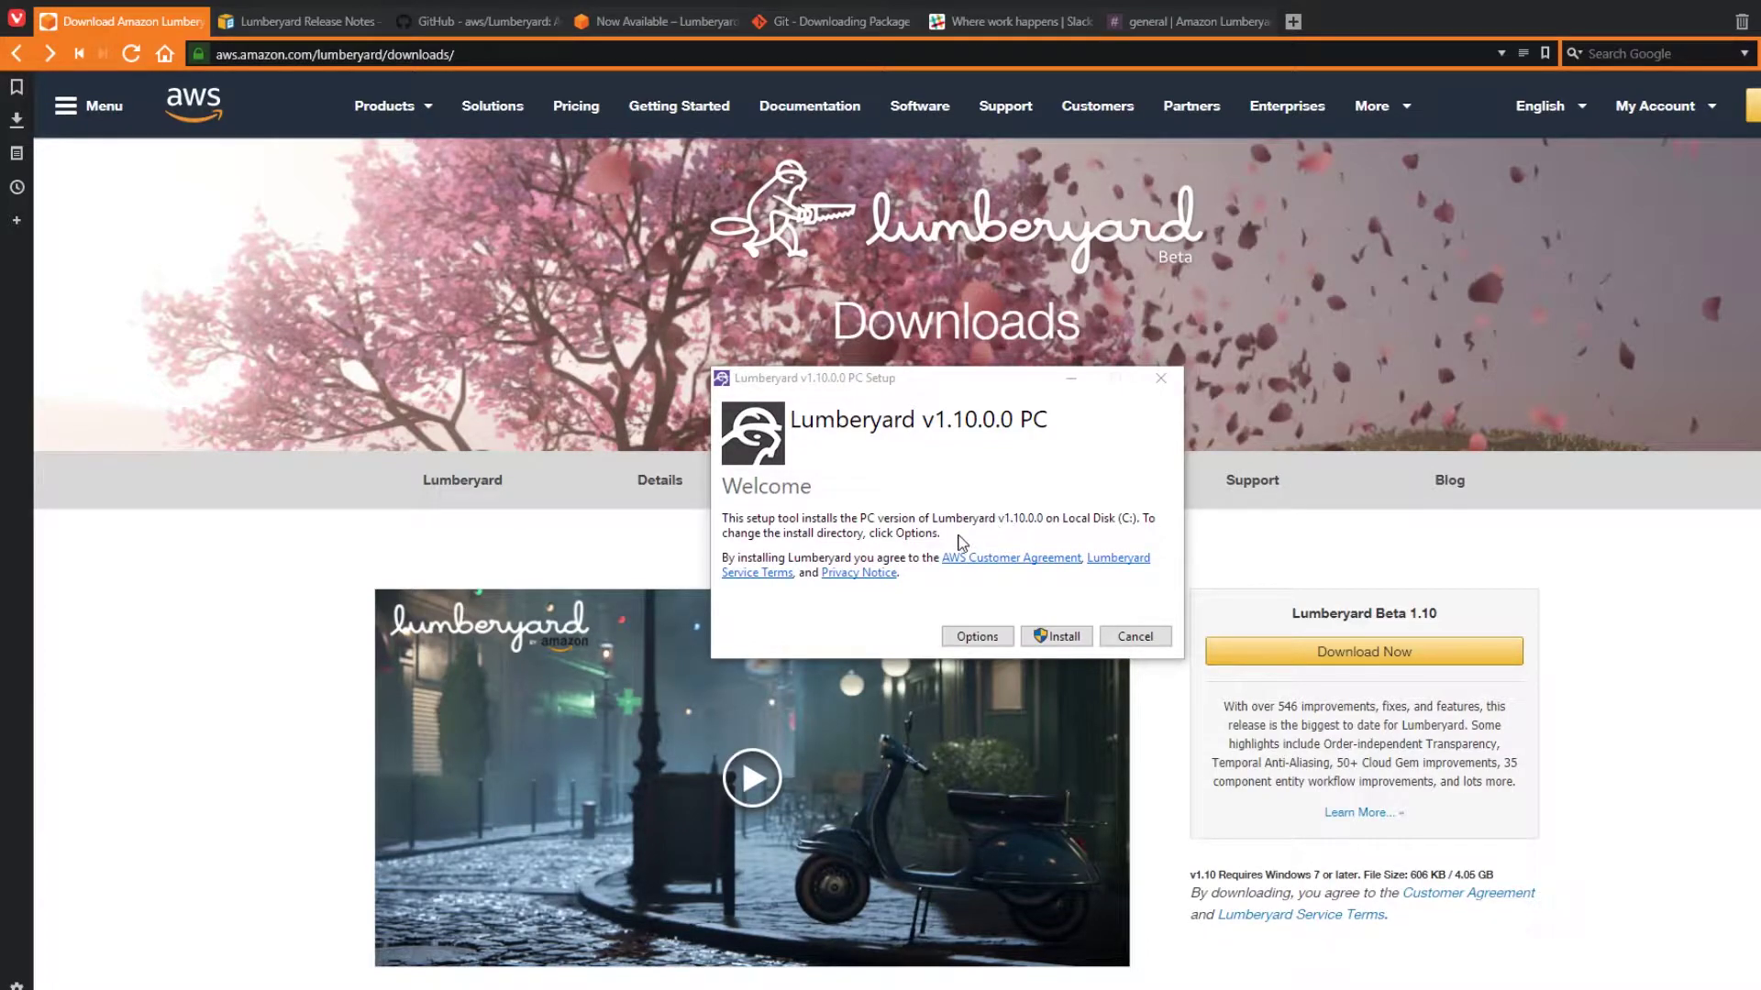
Step: Change the installer's install location to the Lumberyard folder under D:\Program Files
click(979, 637)
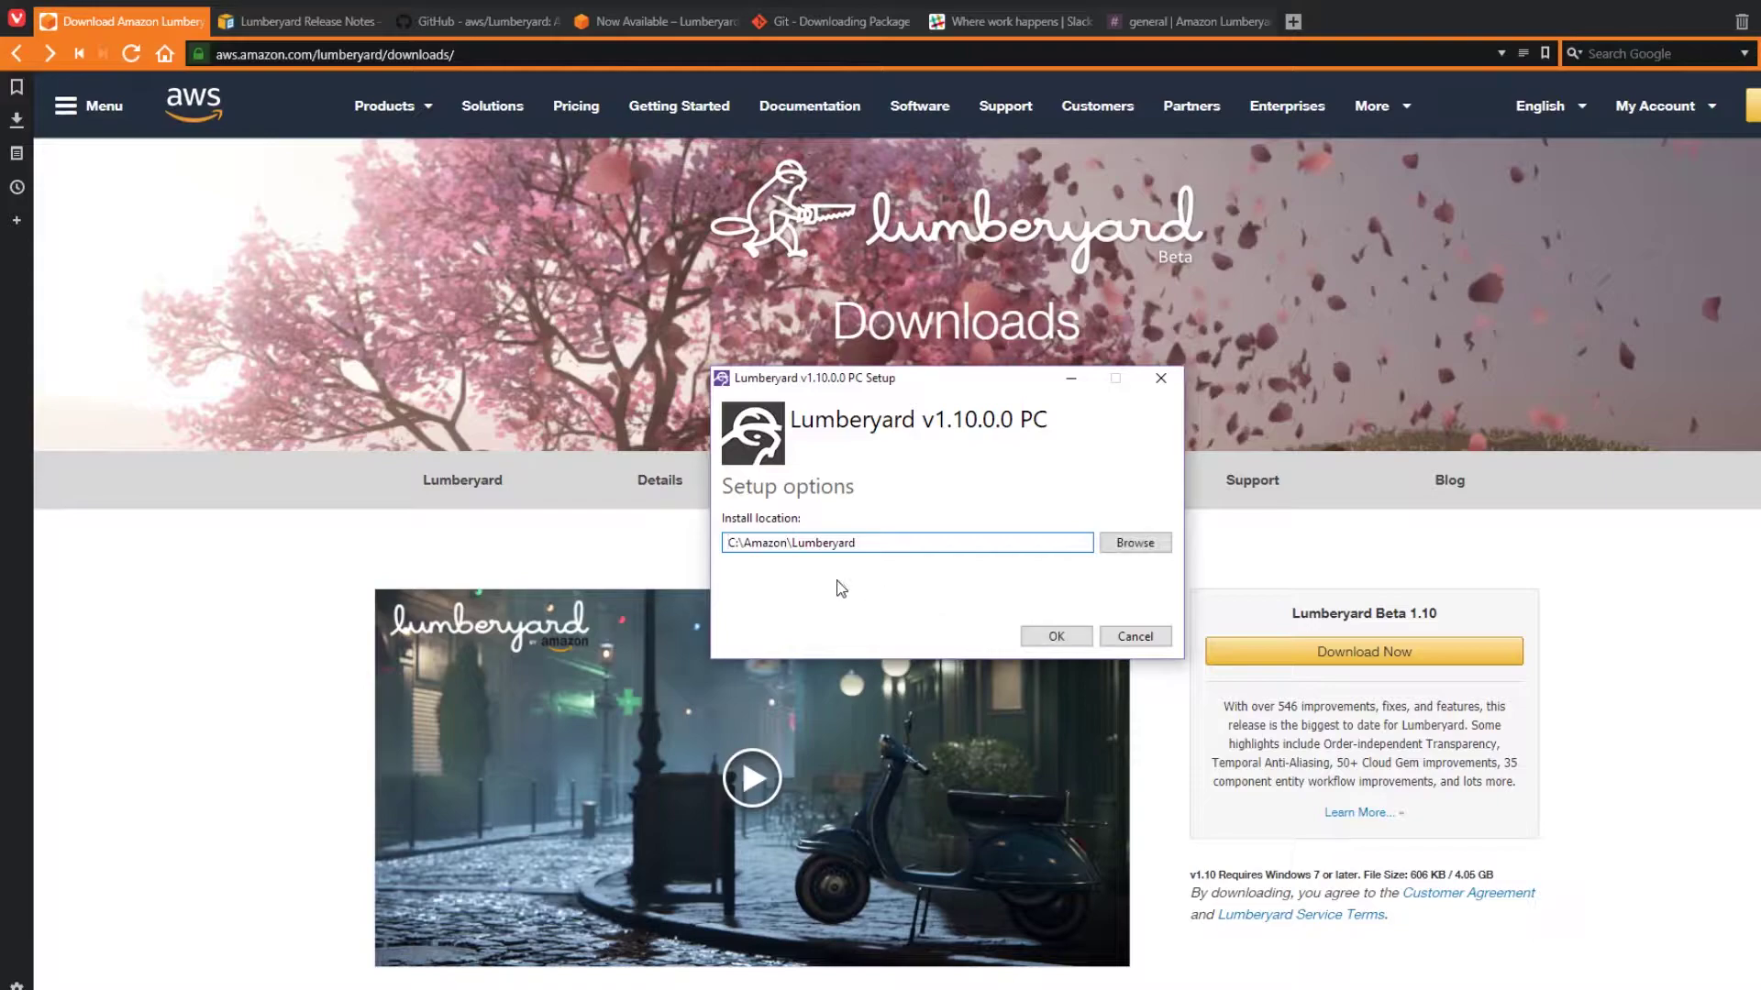
key(Delete)
text(D)
click(1117, 545)
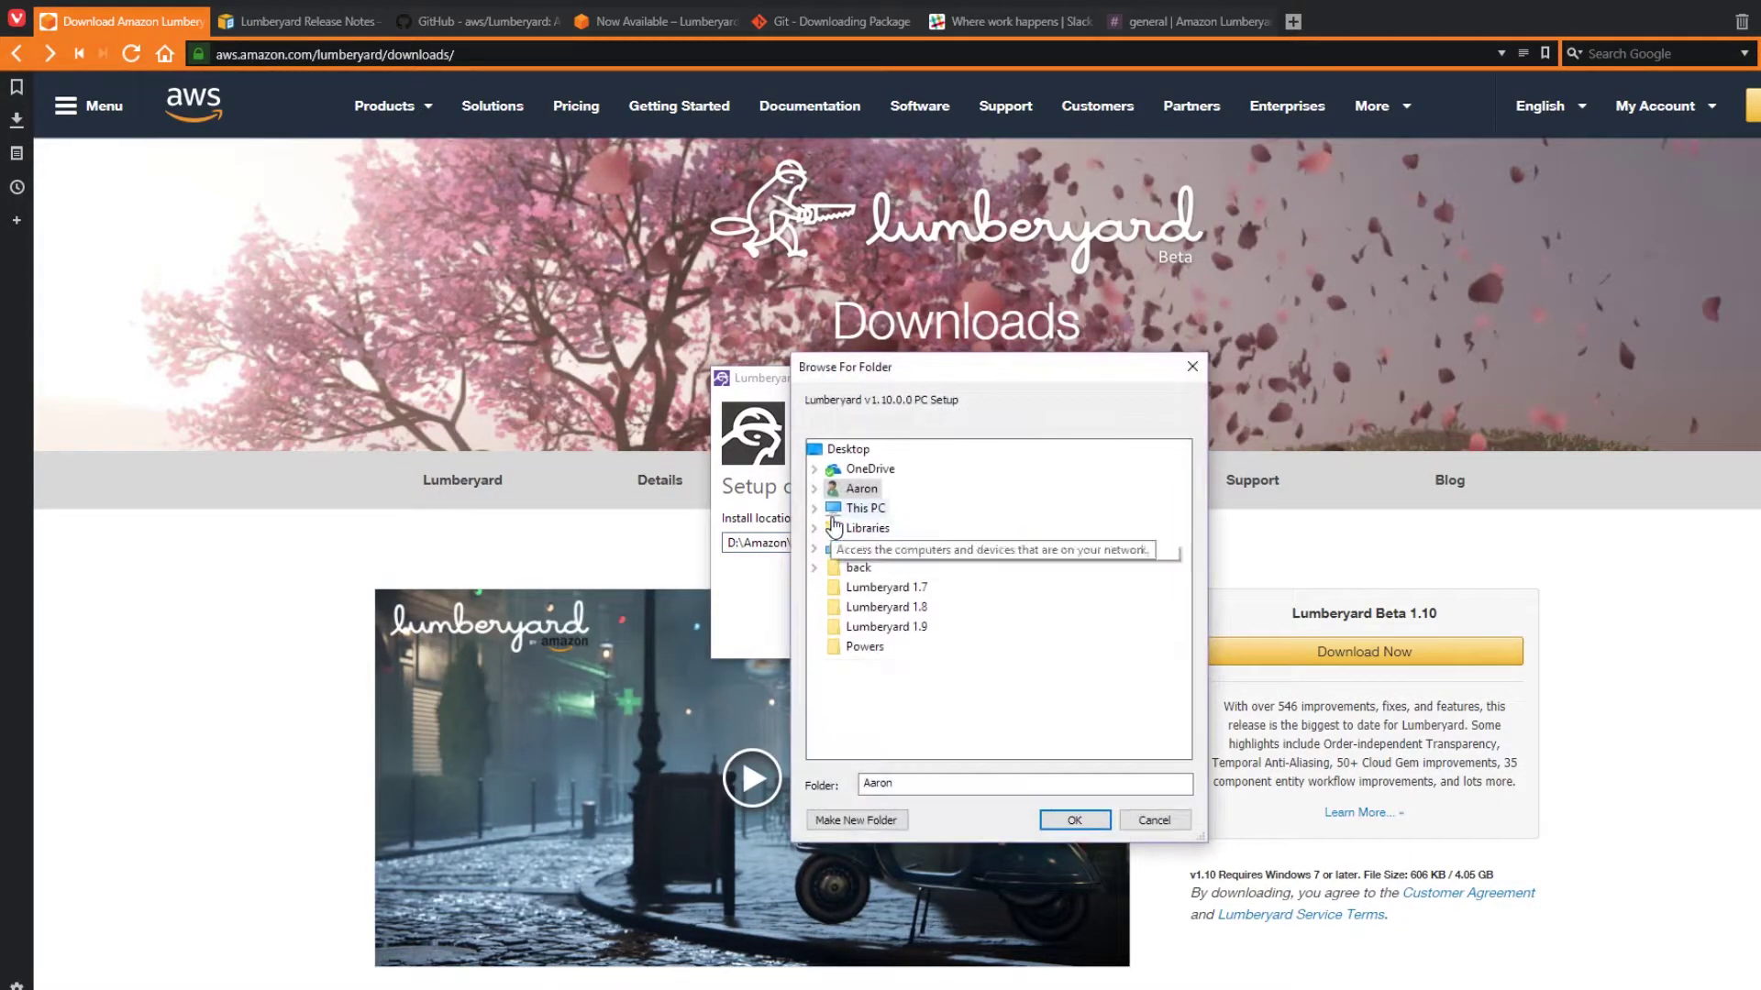
click(814, 509)
click(834, 662)
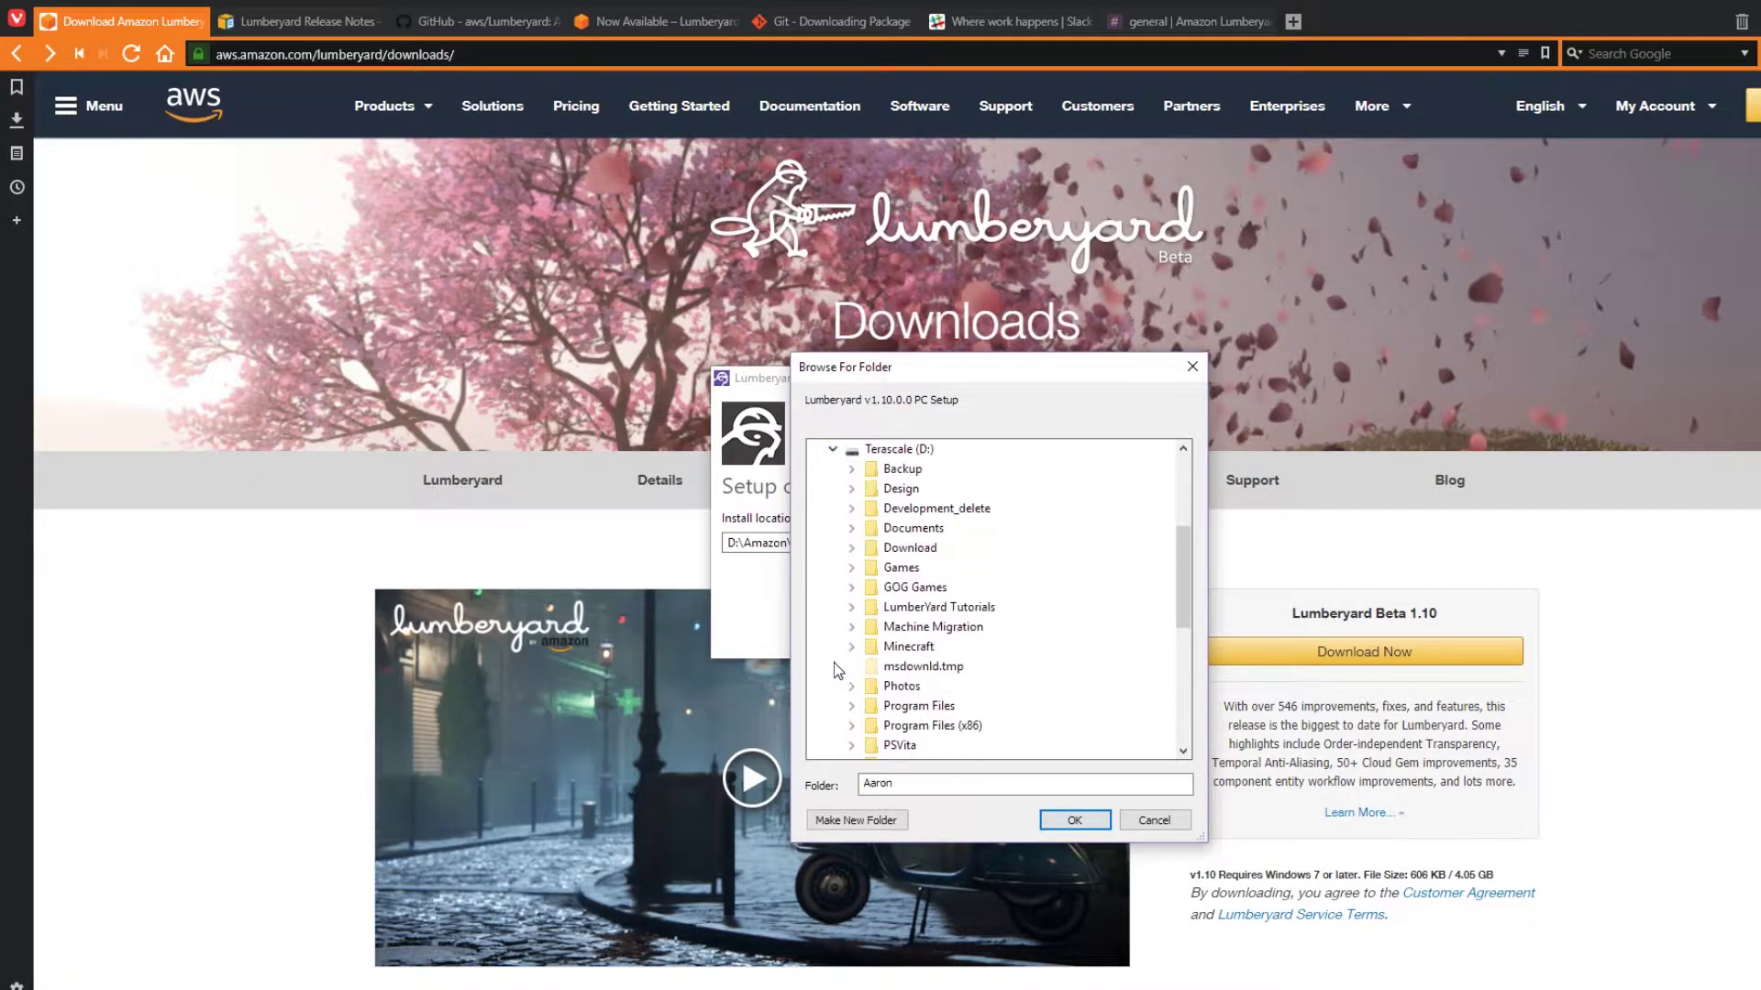
click(852, 707)
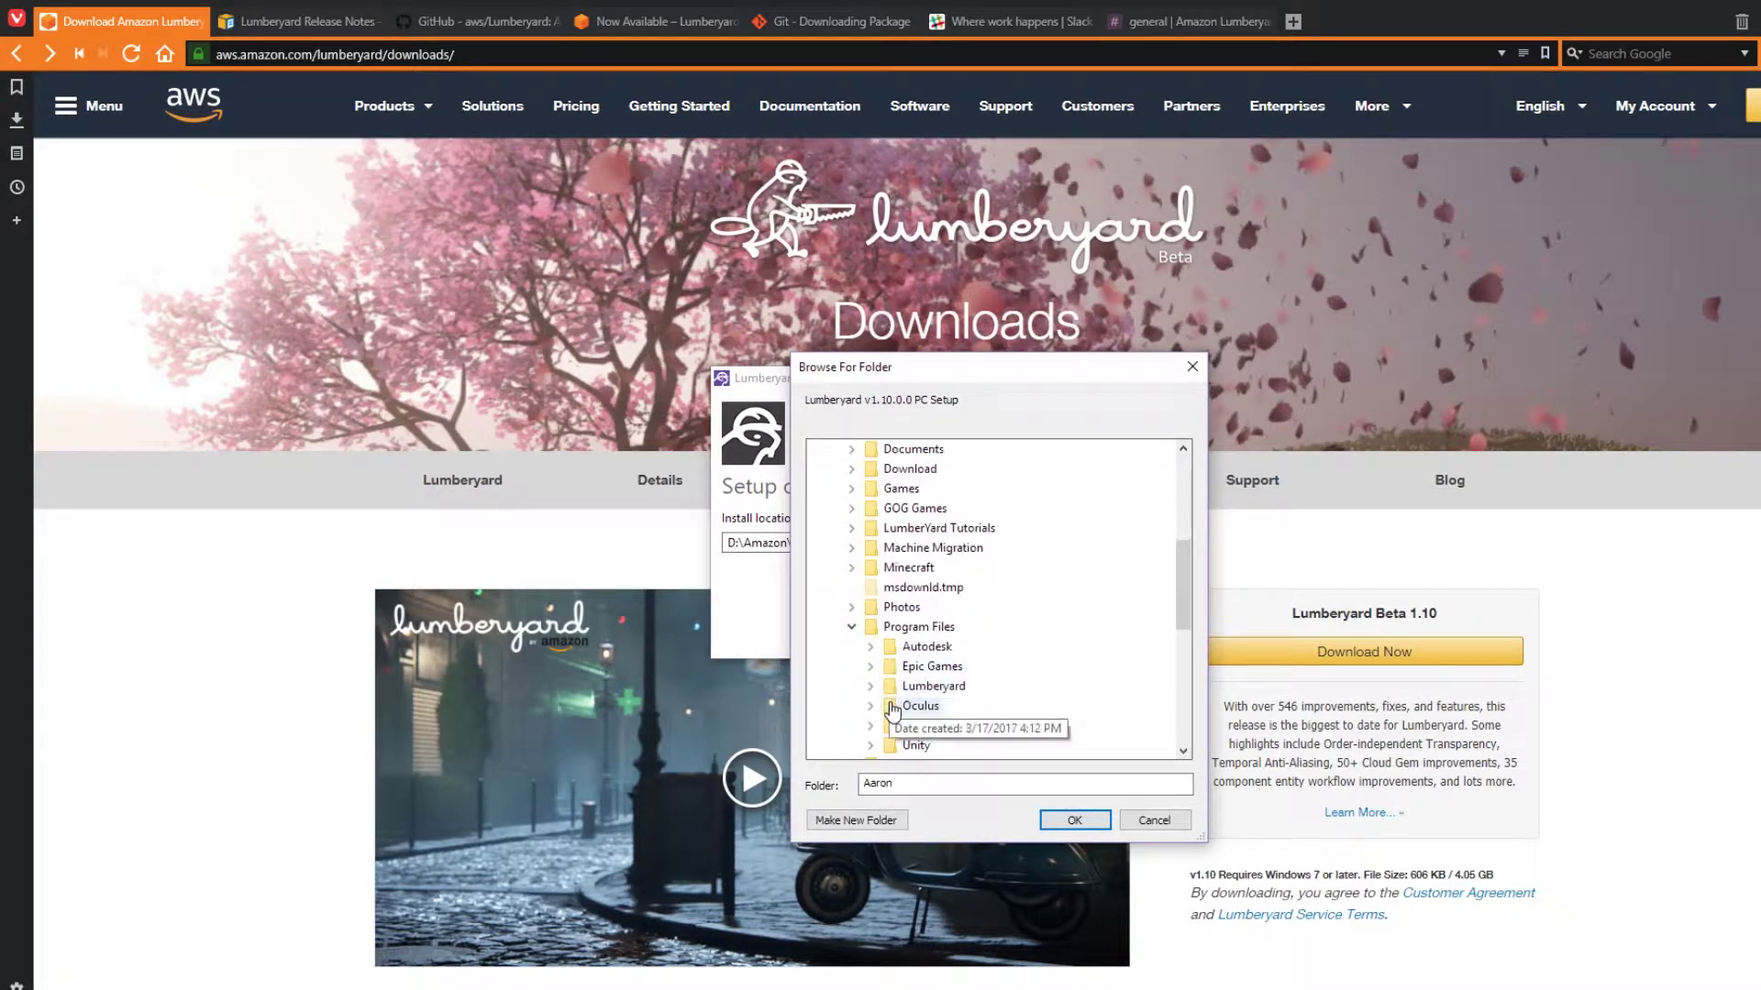
click(872, 687)
click(930, 588)
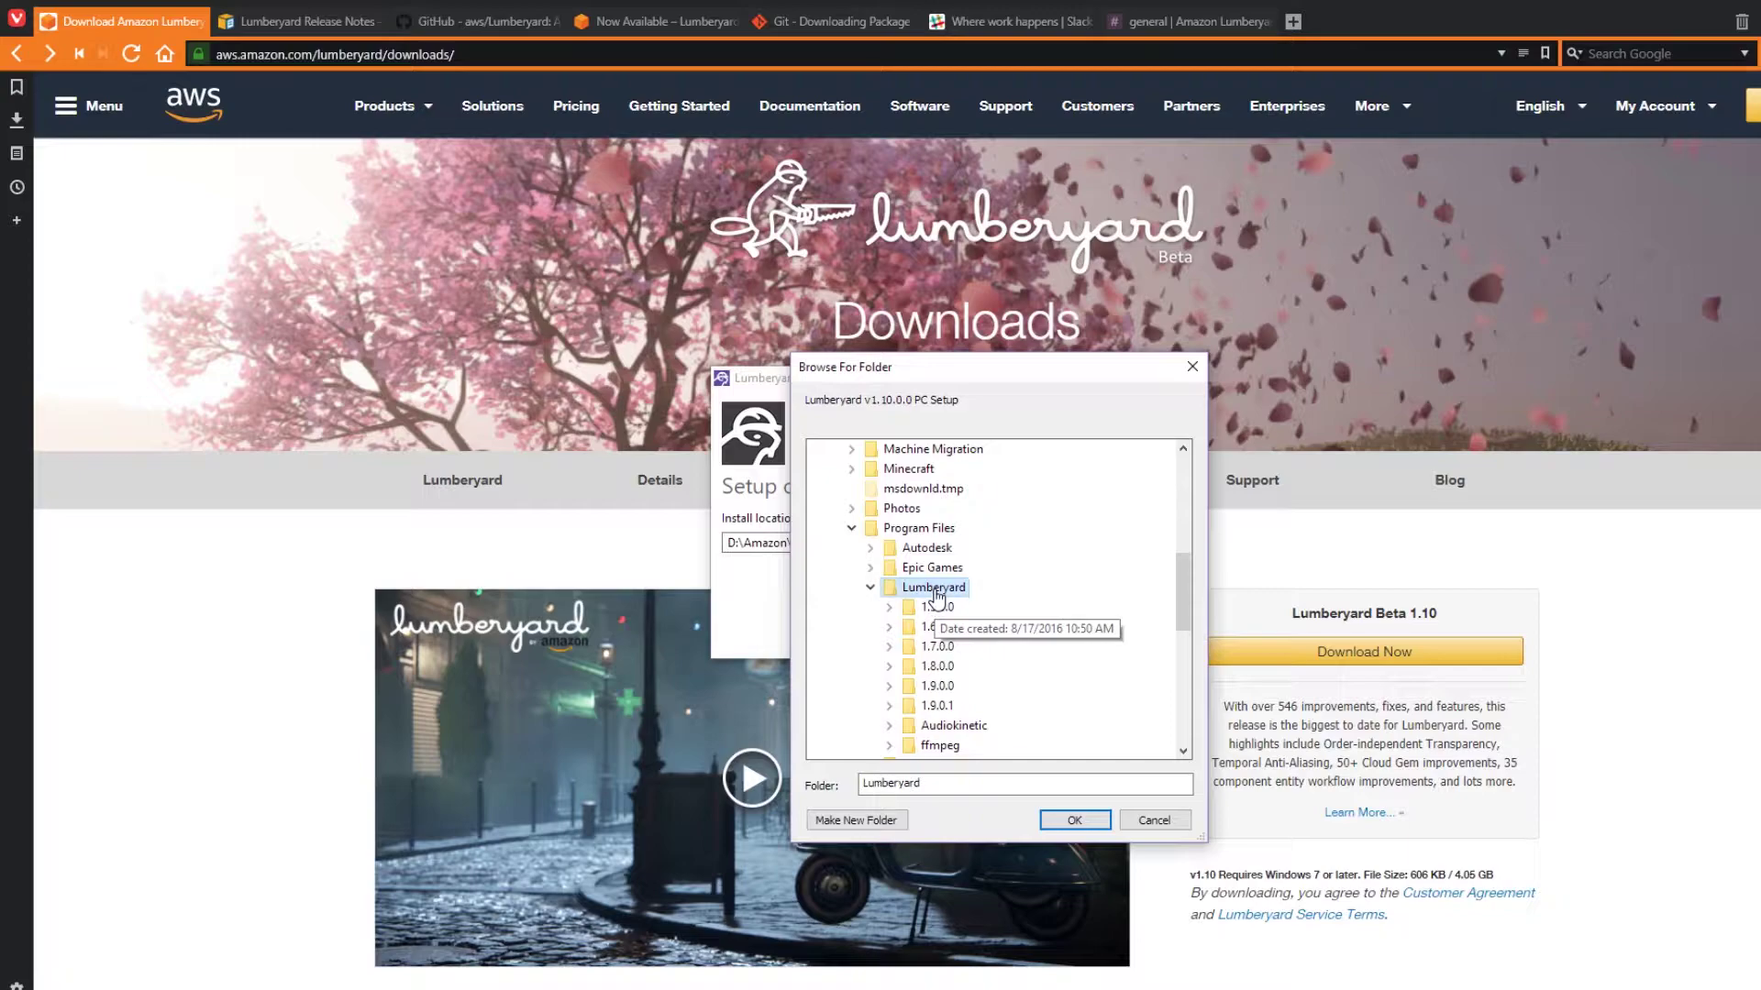
click(1081, 822)
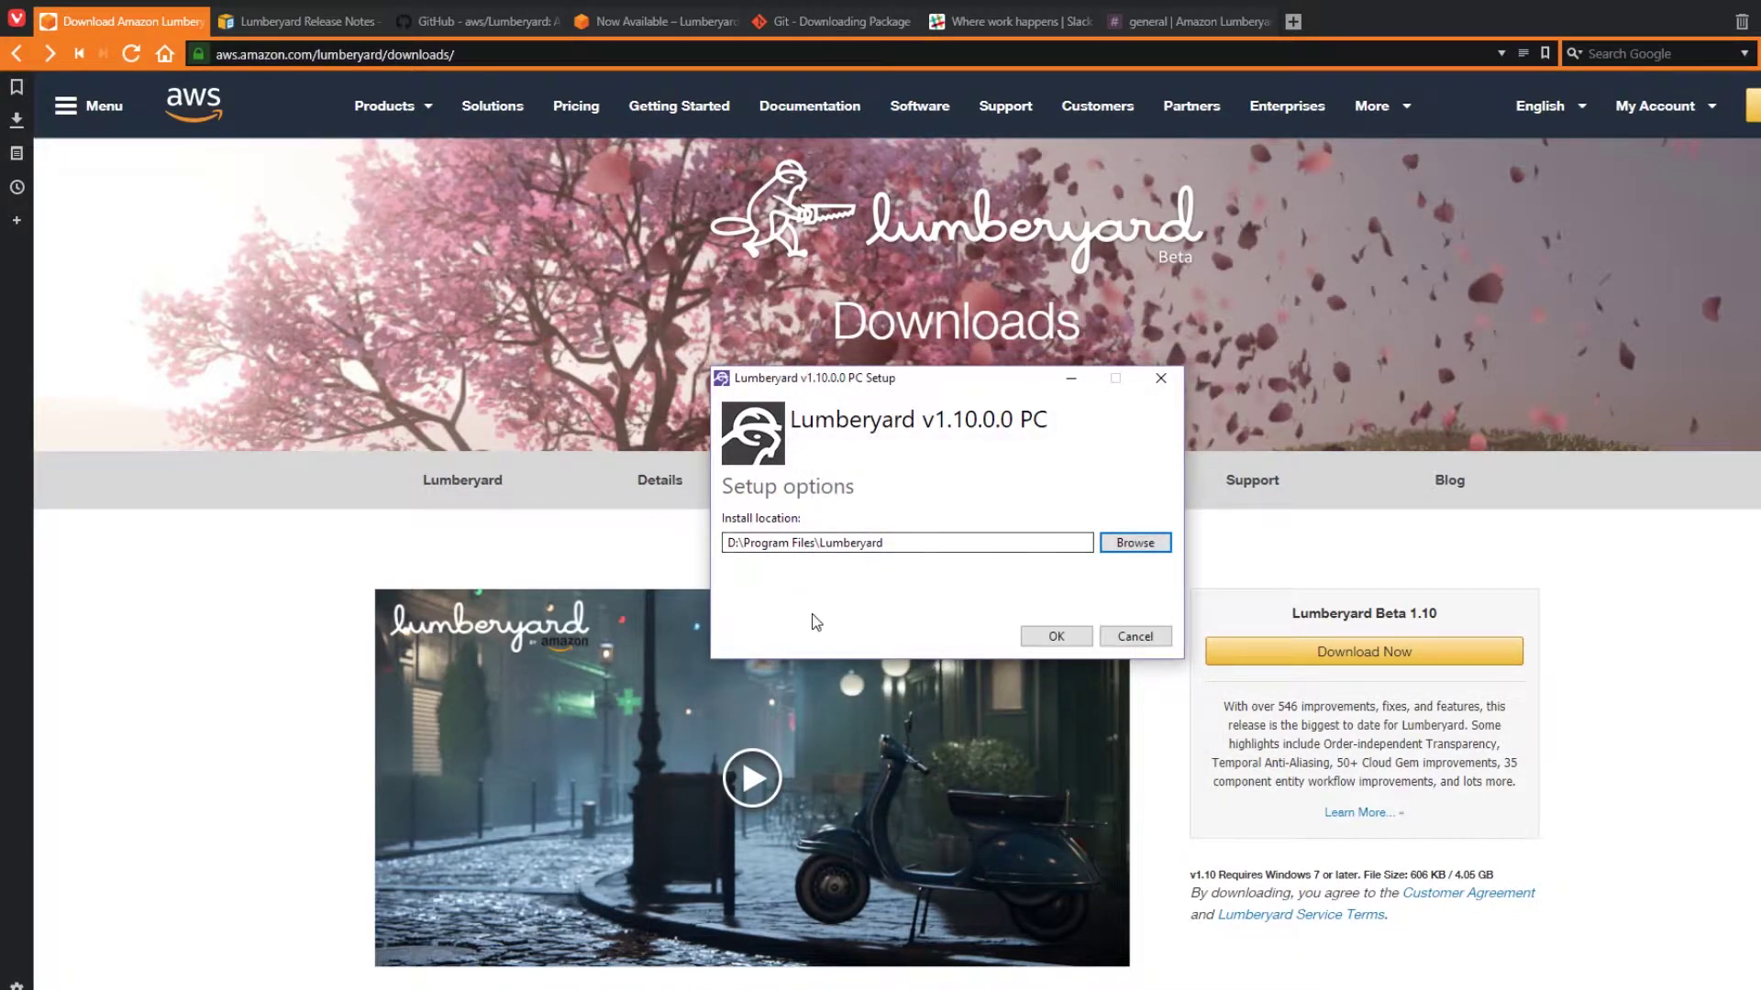
click(1053, 636)
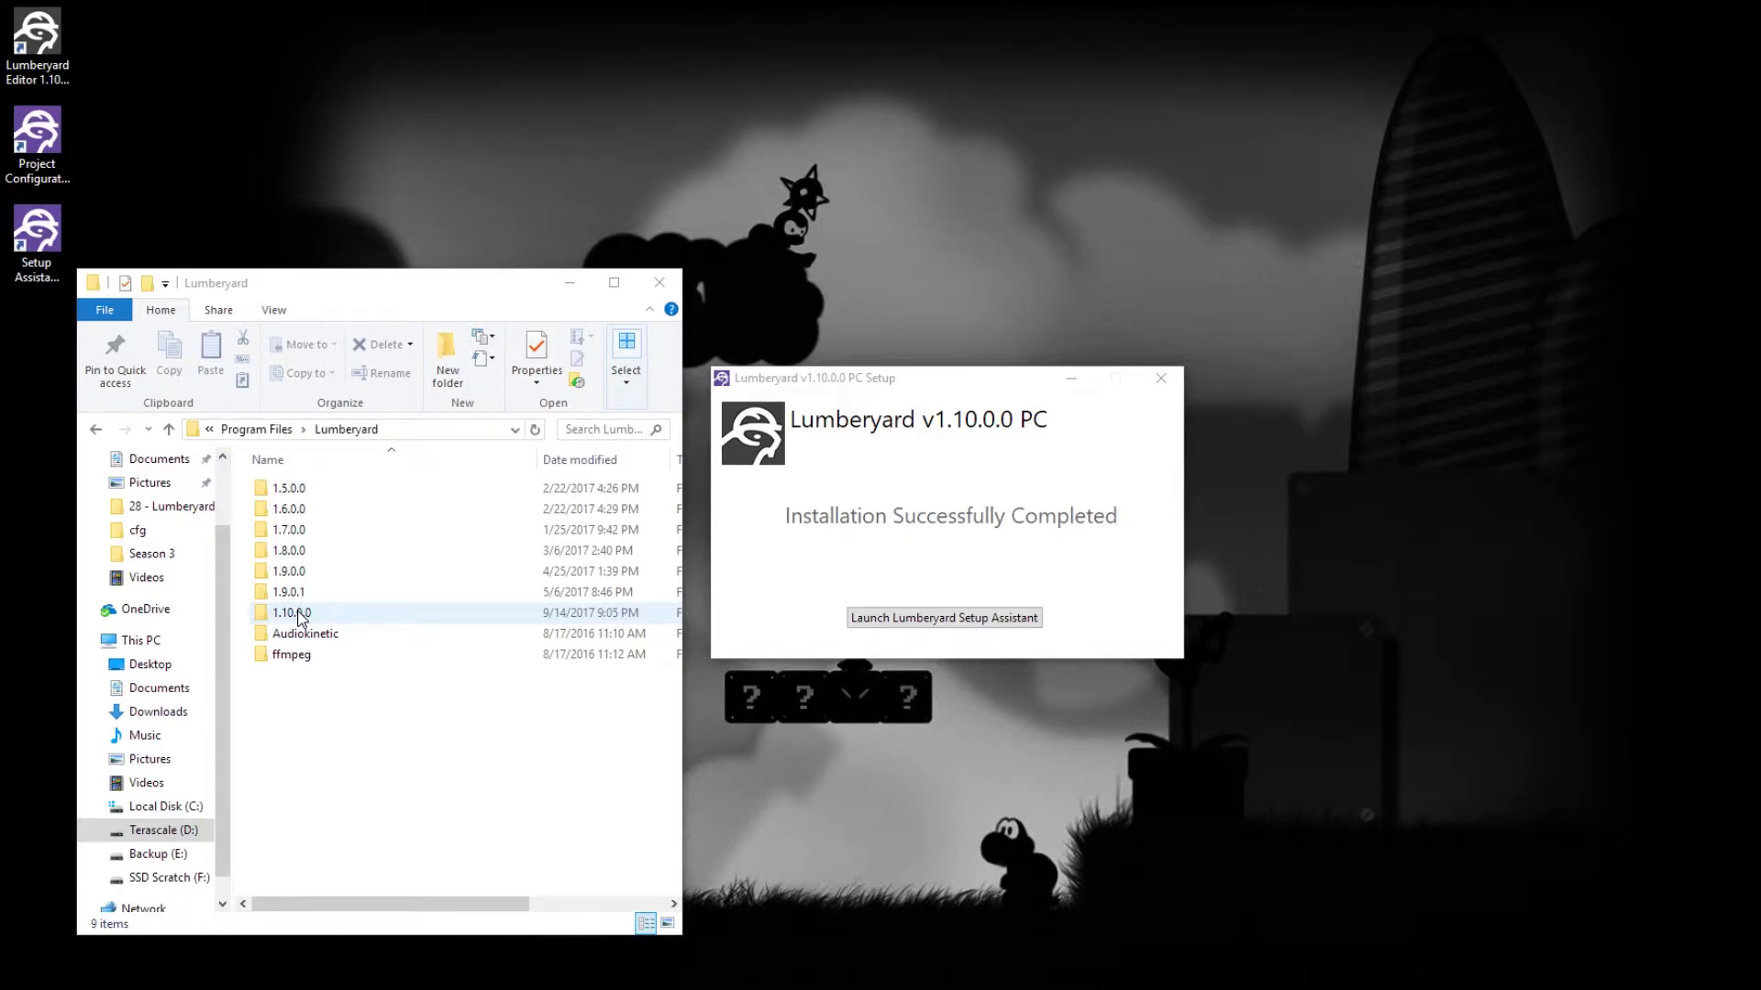
Step: Check the new 1.10.0.0 install folder, then launch the Lumberyard Setup Assistant
click(287, 616)
double_click(287, 617)
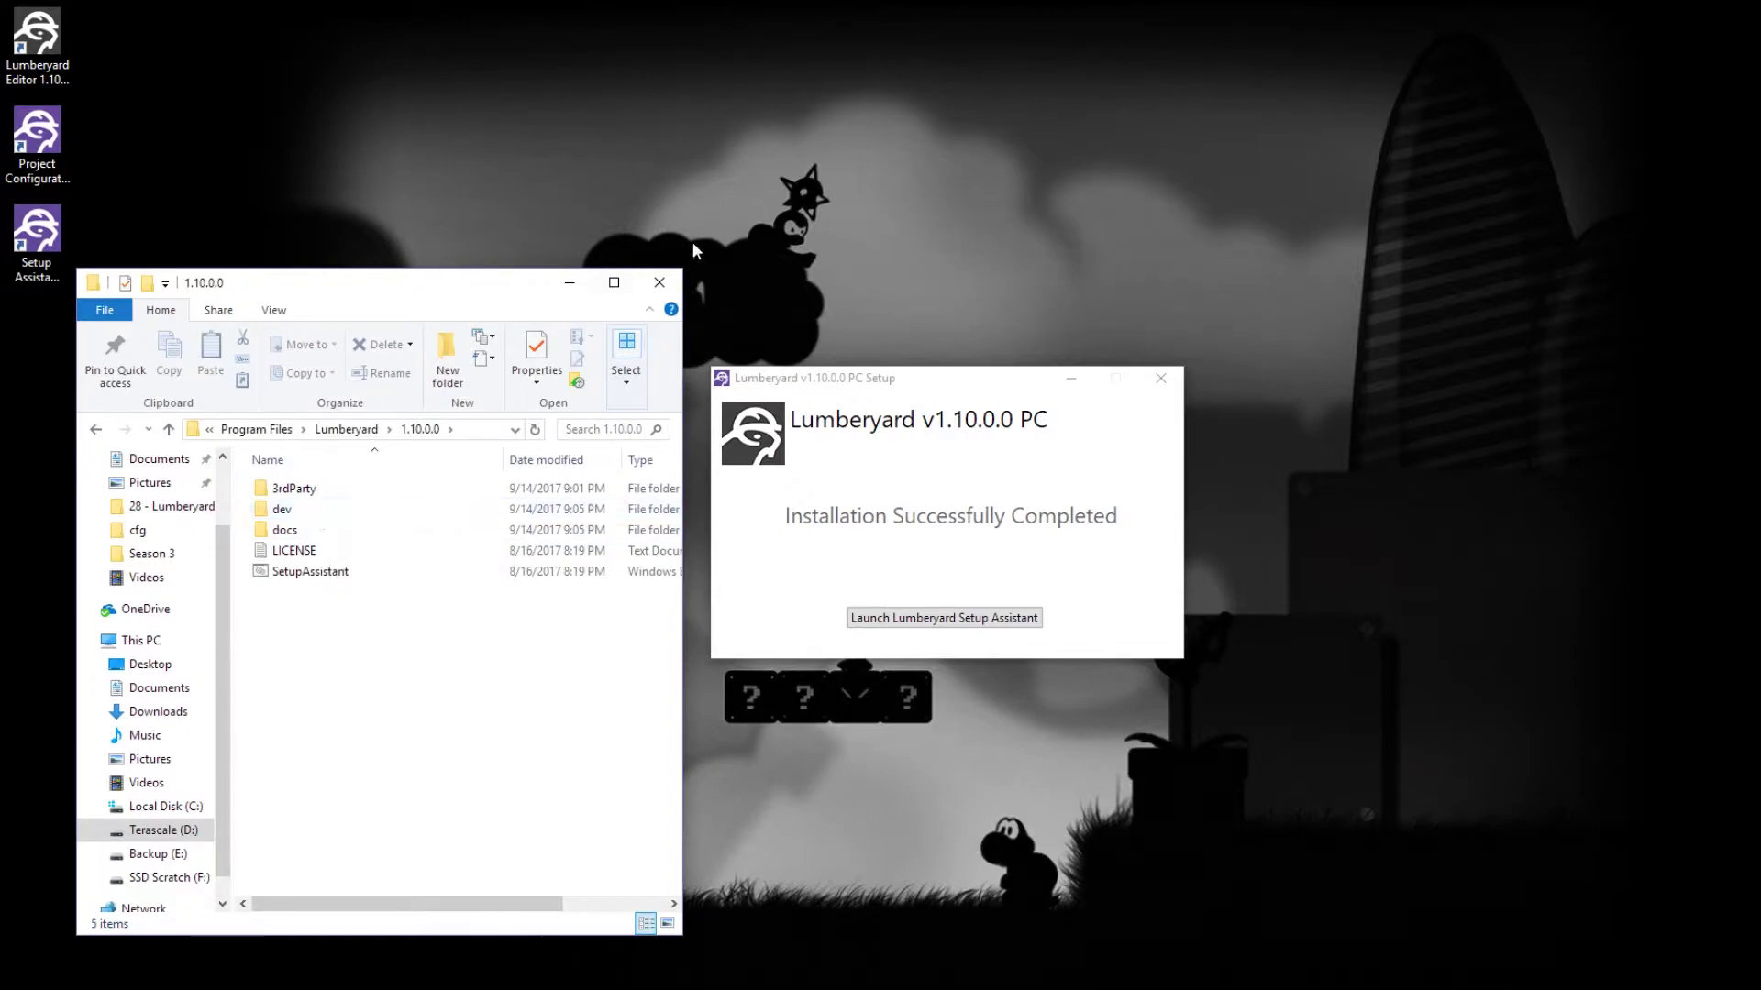
click(659, 287)
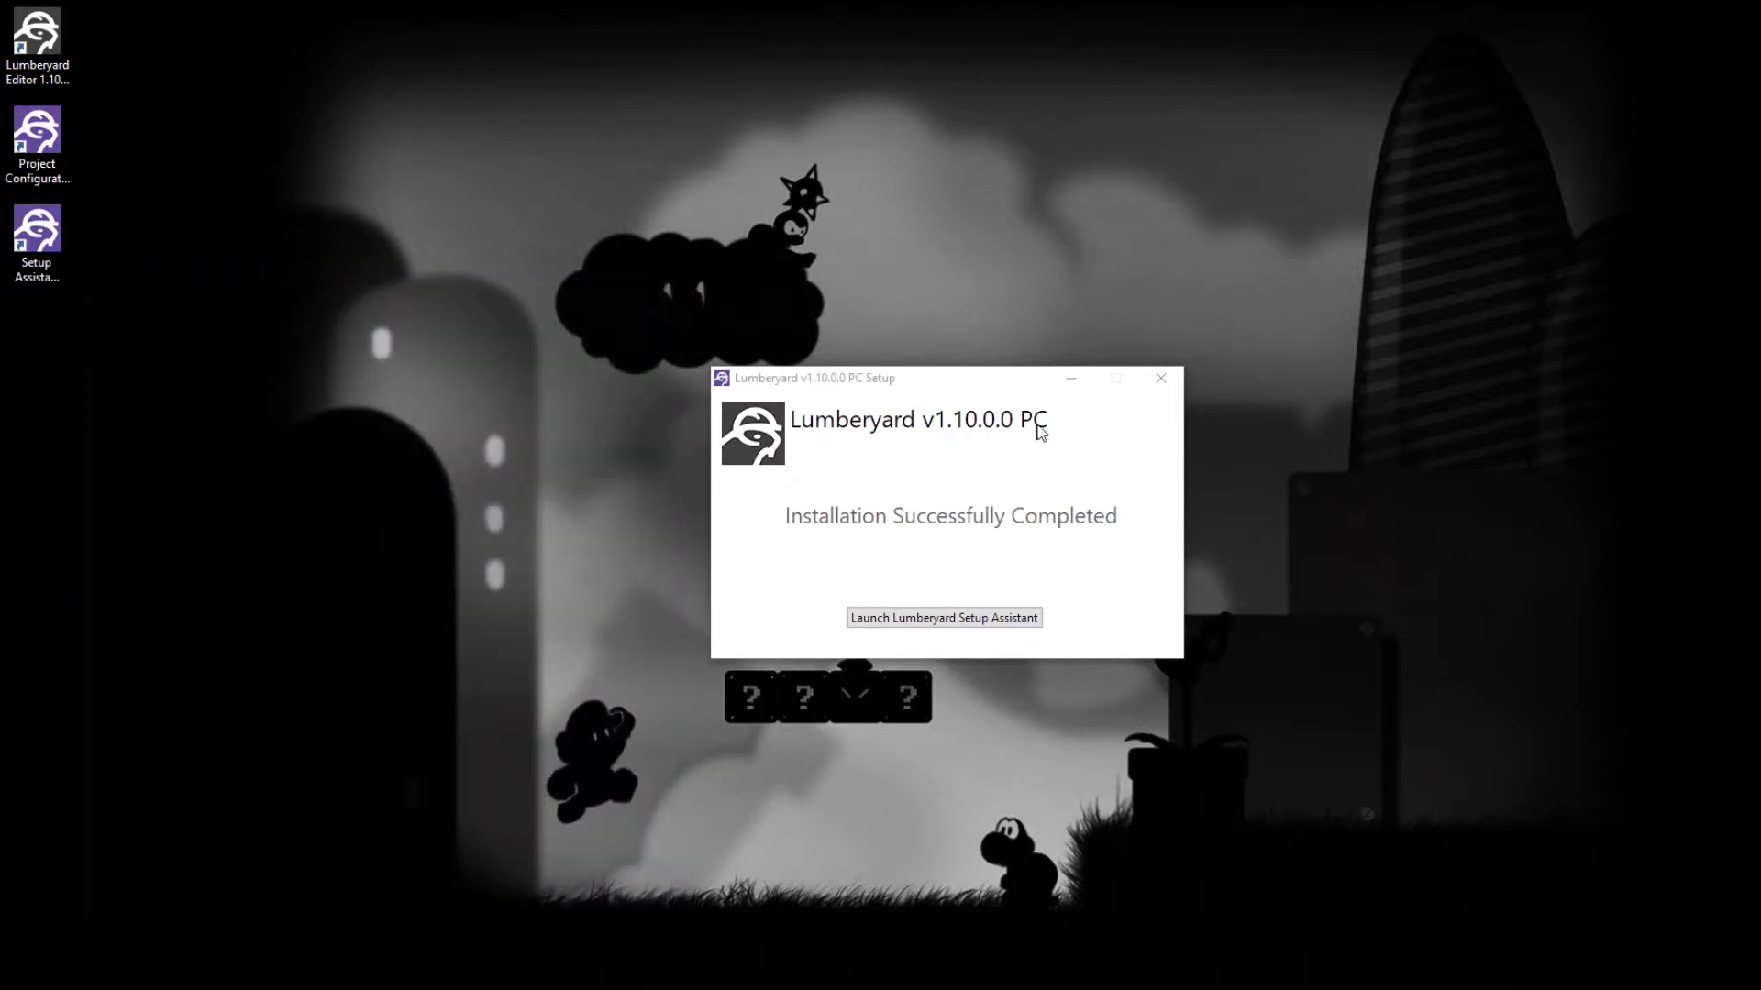
click(958, 620)
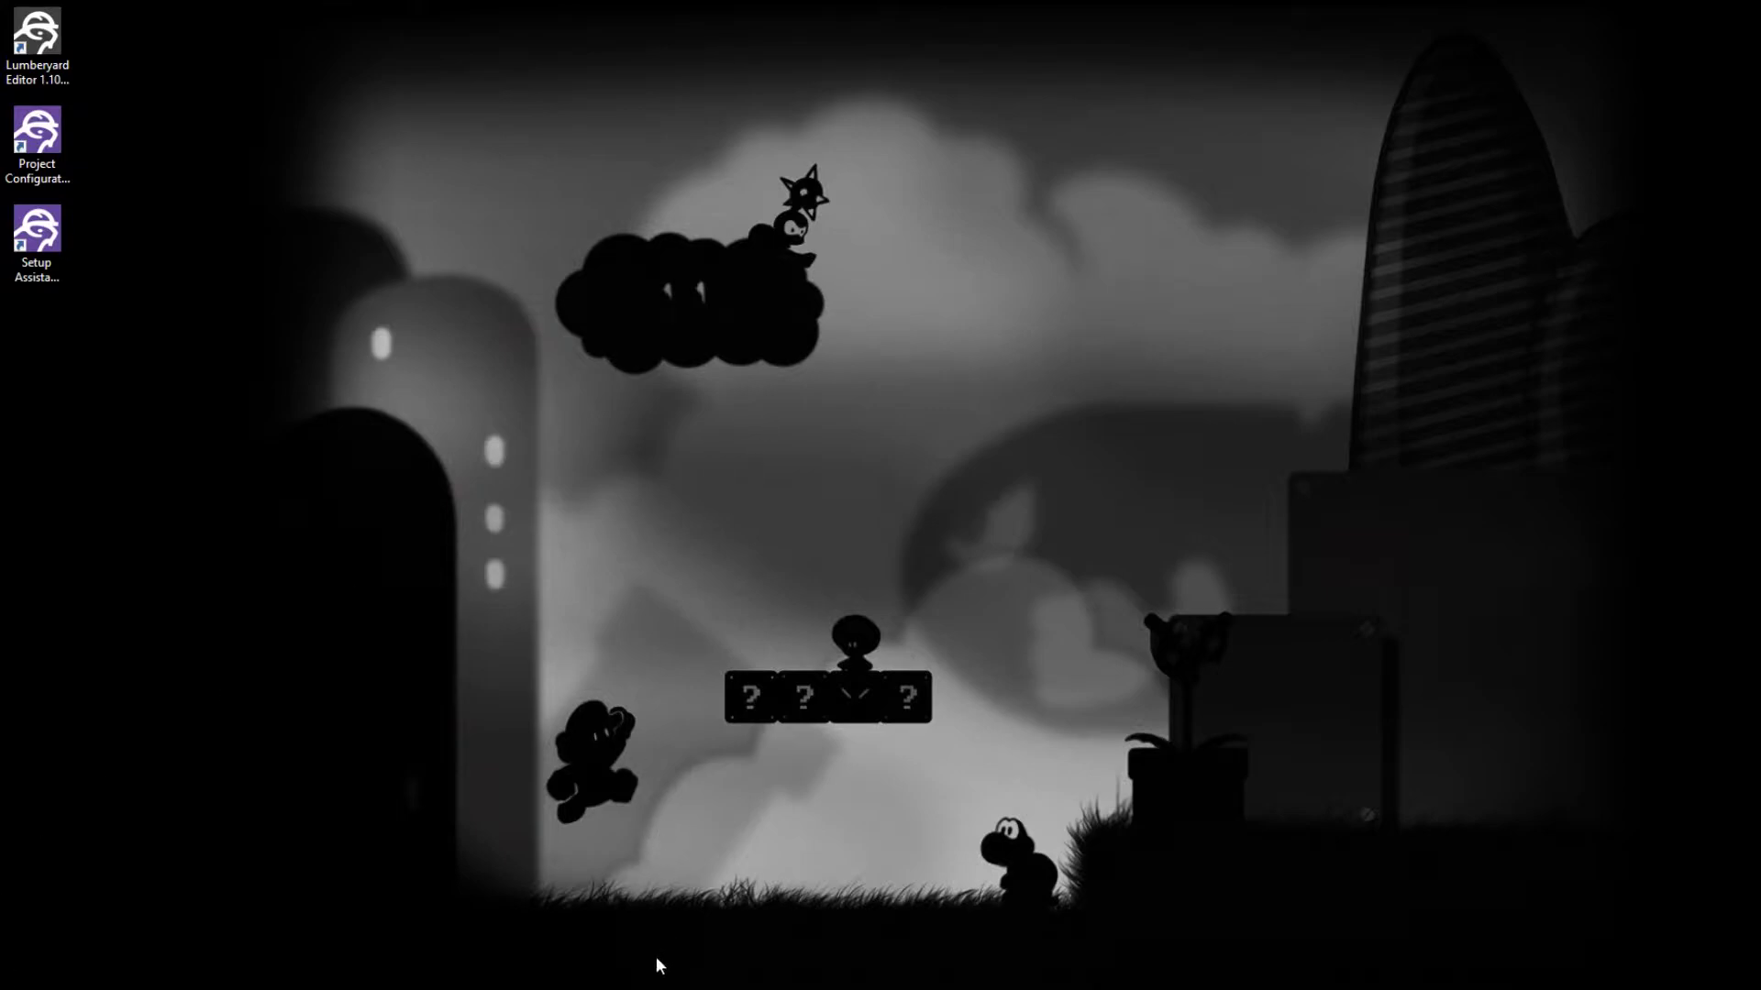
Step: Use the Alt+Space Move command and arrow keys to slide the Setup Assistant window on-screen
mouse_move(654, 989)
key(alt+space)
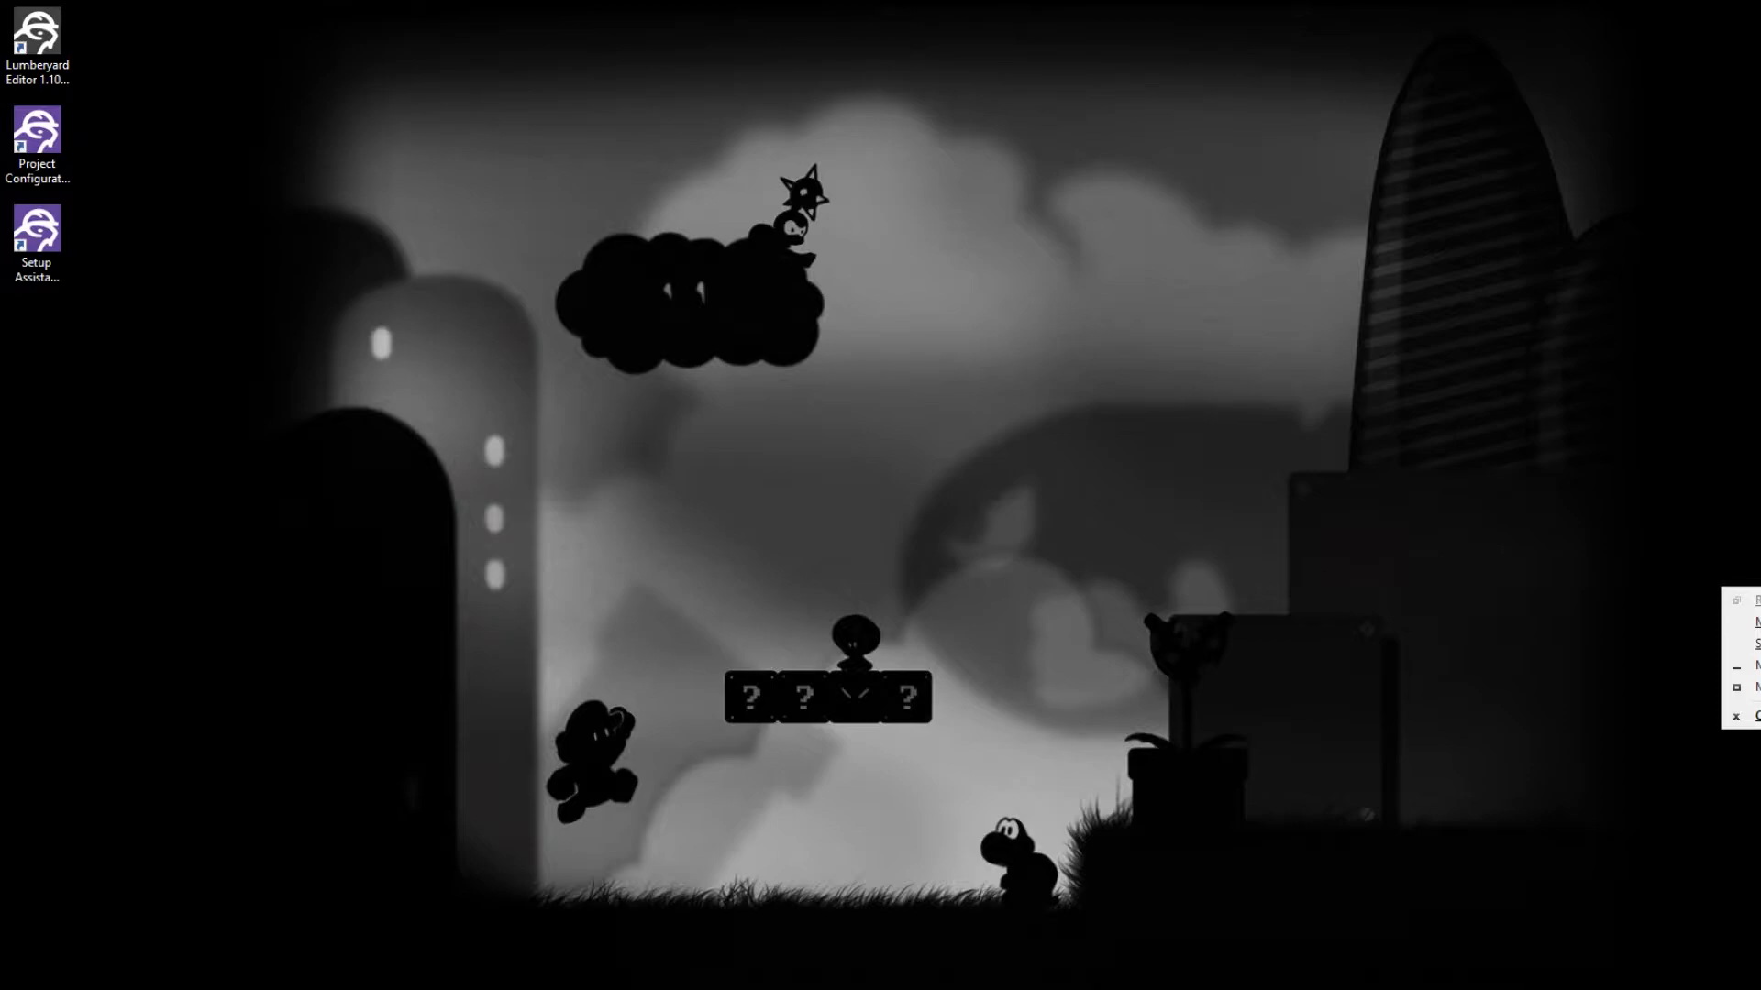
key(Down)
key(Down)
key(Down)
key(Down)
key(Up)
key(Up)
key(Up)
key(Return)
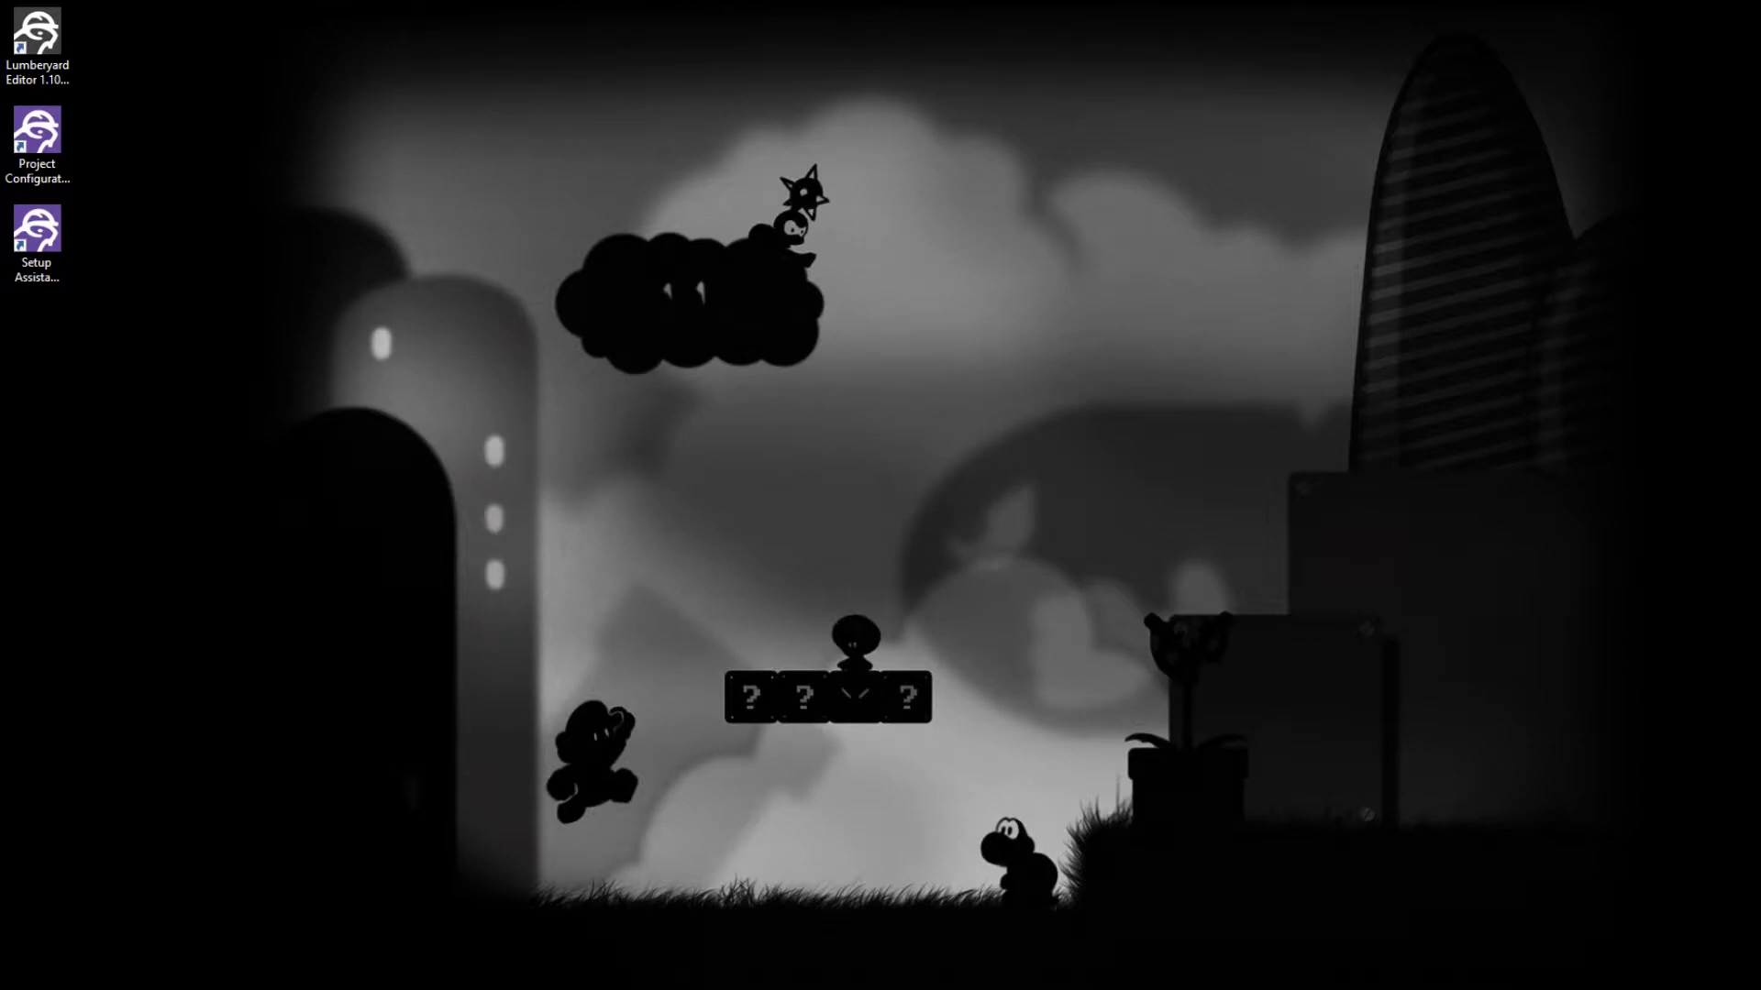
key(Left)
key(Left)
key(Left)
key(Left)
key(Left)
key(Left)
key(Left)
key(Left)
key(Left)
key(Left)
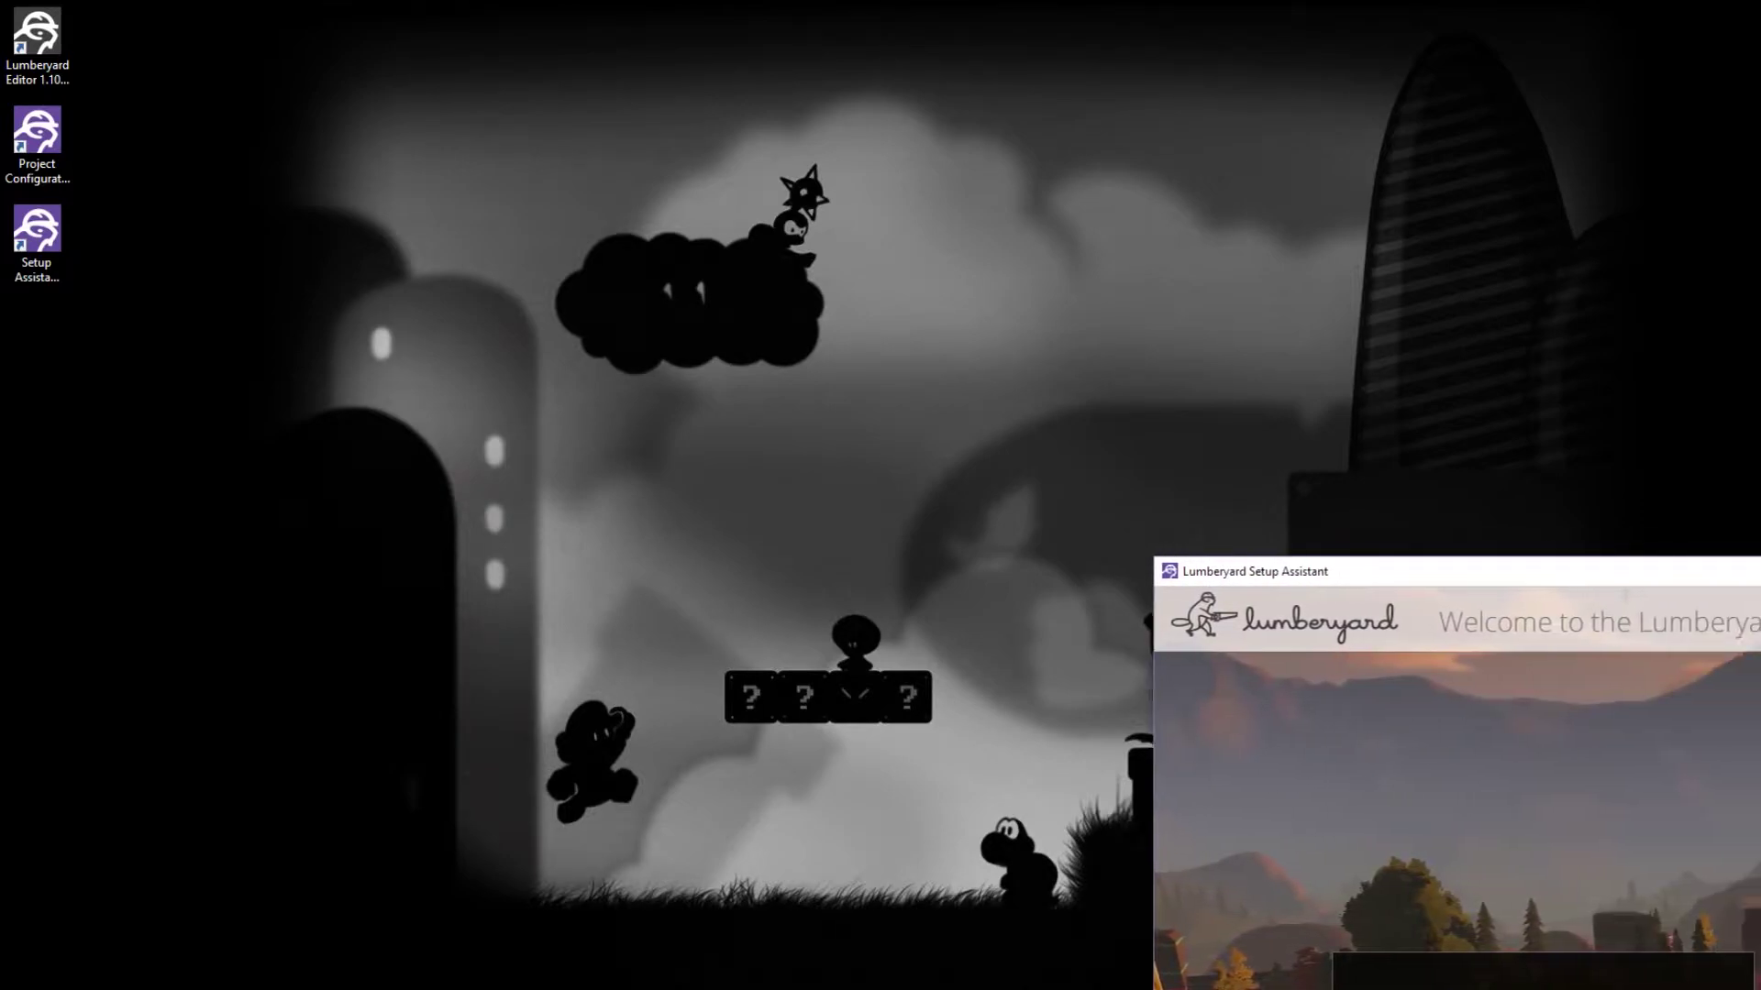
key(Left)
key(Left)
key(Left)
key(Left)
key(Left)
key(Left)
key(Left)
key(Left)
key(Left)
key(Left)
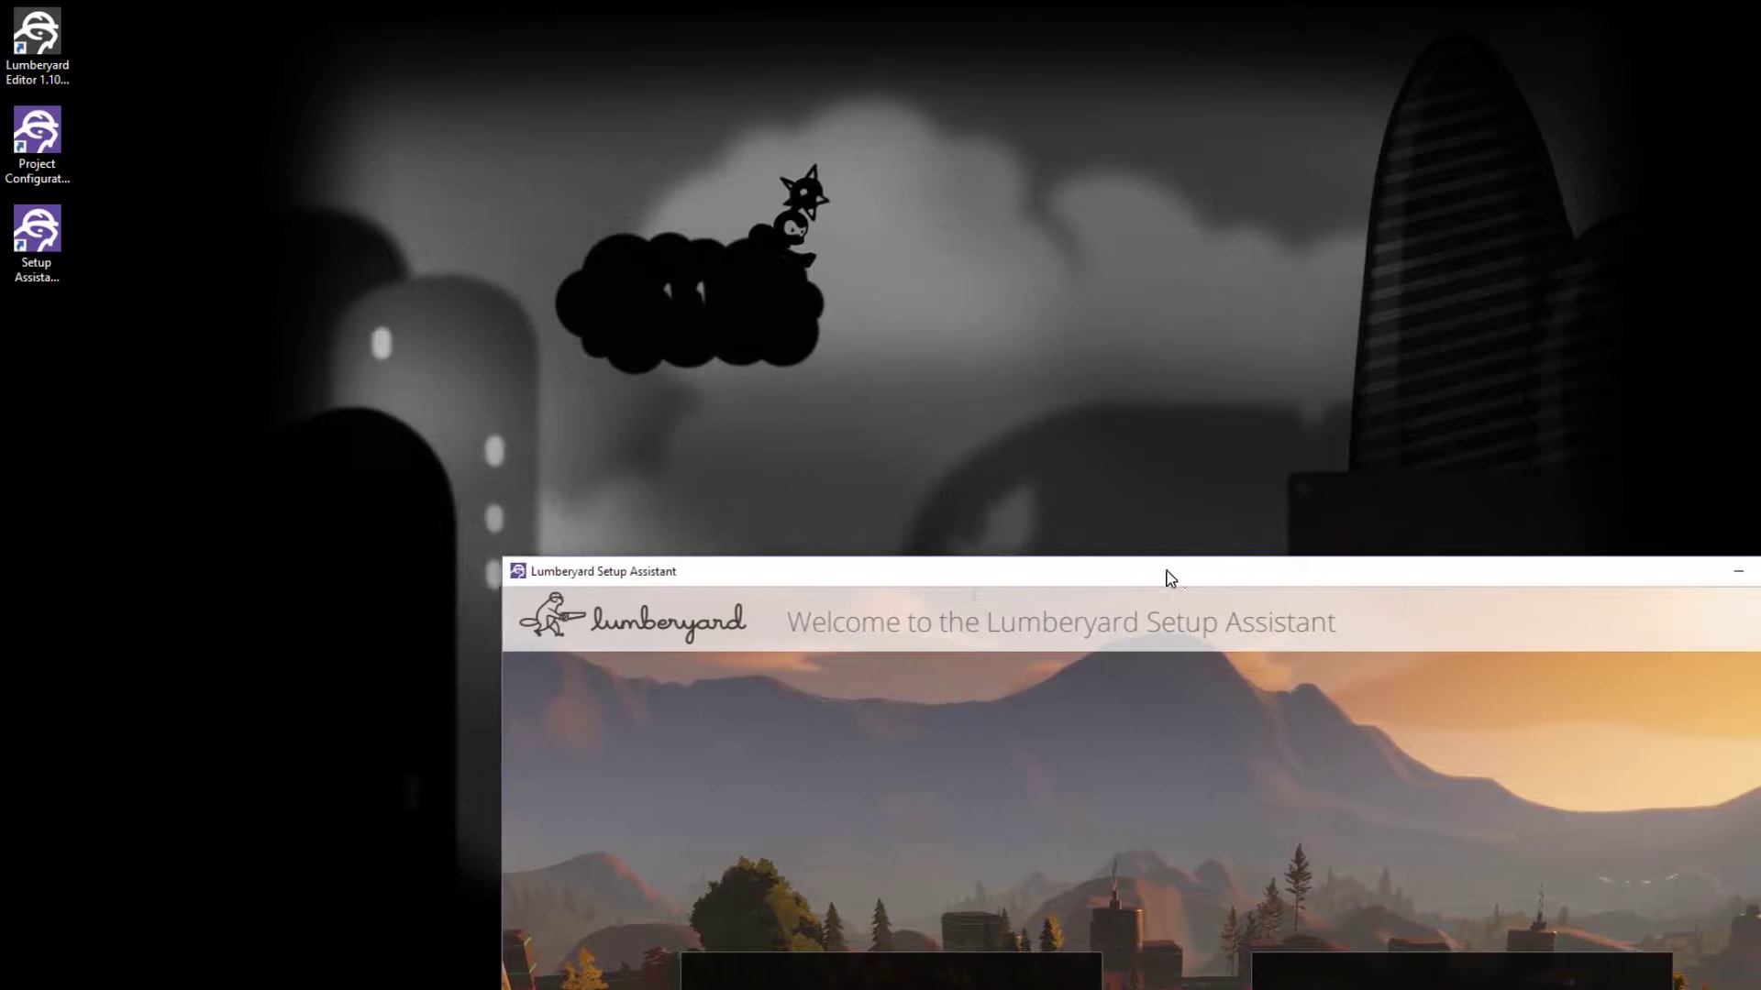
key(Left)
key(Left)
key(Left)
key(Left)
key(Left)
key(Left)
key(Left)
key(Left)
key(Left)
key(Left)
key(Up)
key(Up)
key(Up)
key(Up)
key(Up)
key(Up)
key(Up)
key(Up)
key(Up)
key(Up)
key(Up)
key(Up)
key(Up)
key(Up)
key(Up)
key(Up)
key(Up)
key(Up)
key(Up)
key(Up)
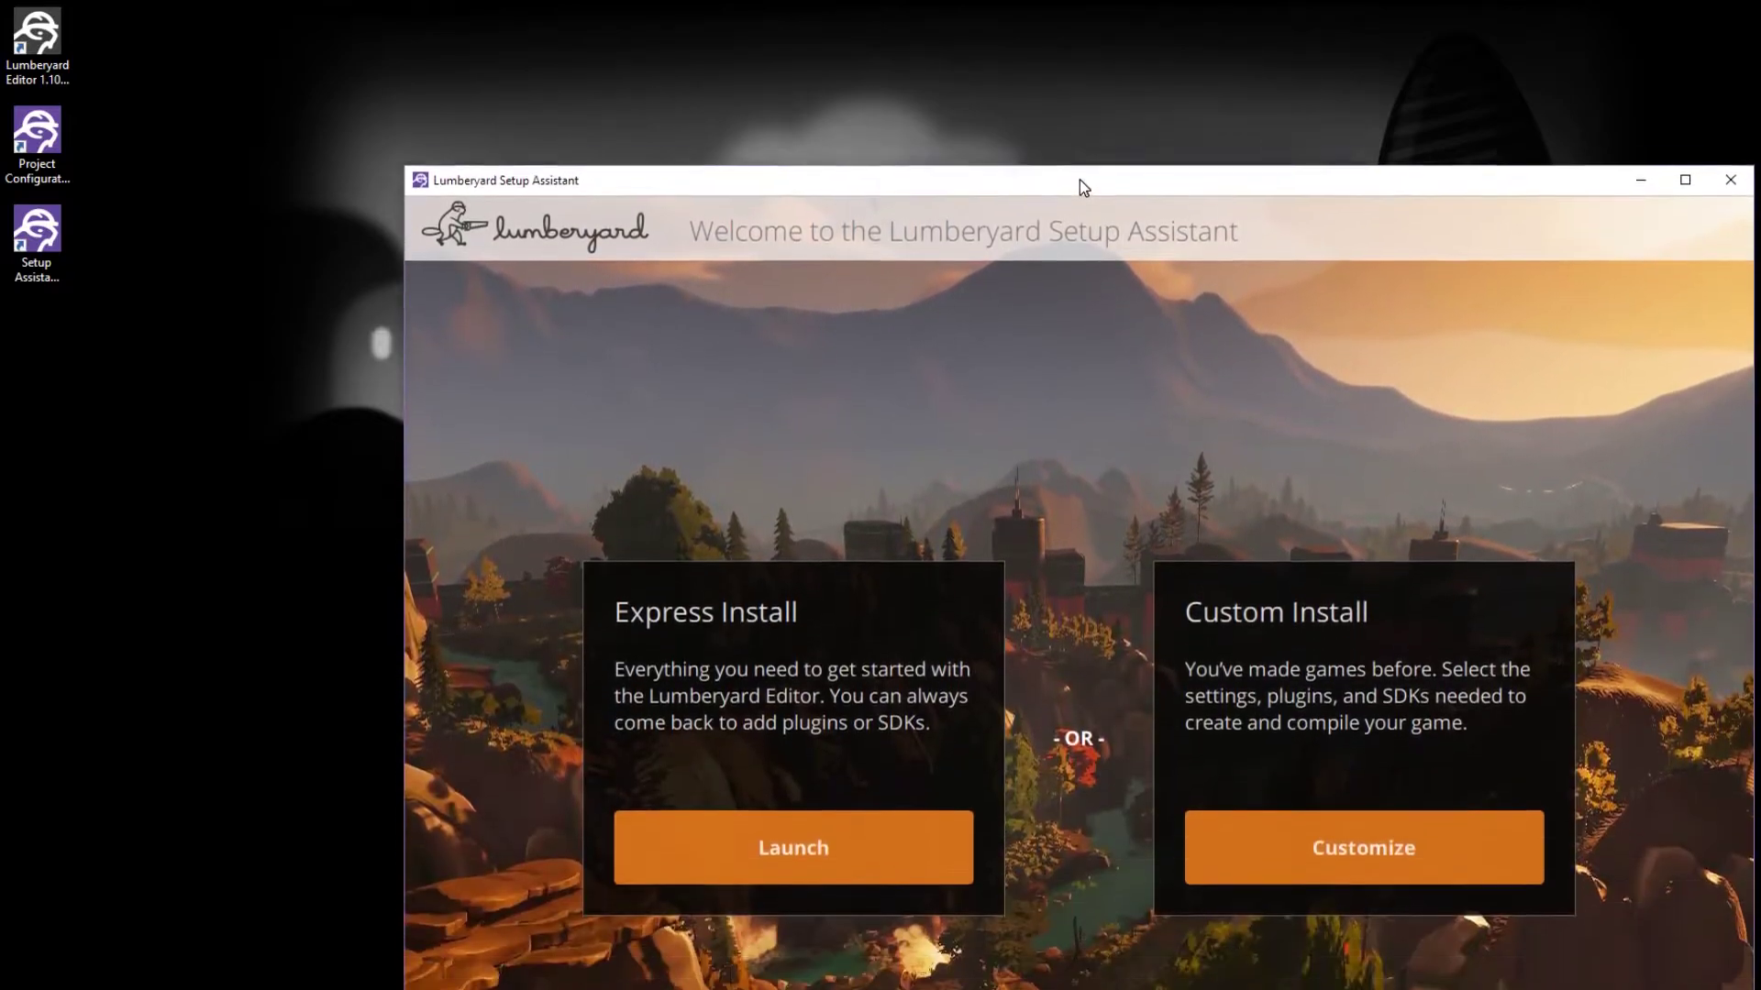
key(Up)
key(Up)
key(Up)
key(Up)
key(Up)
key(Up)
key(Up)
key(Up)
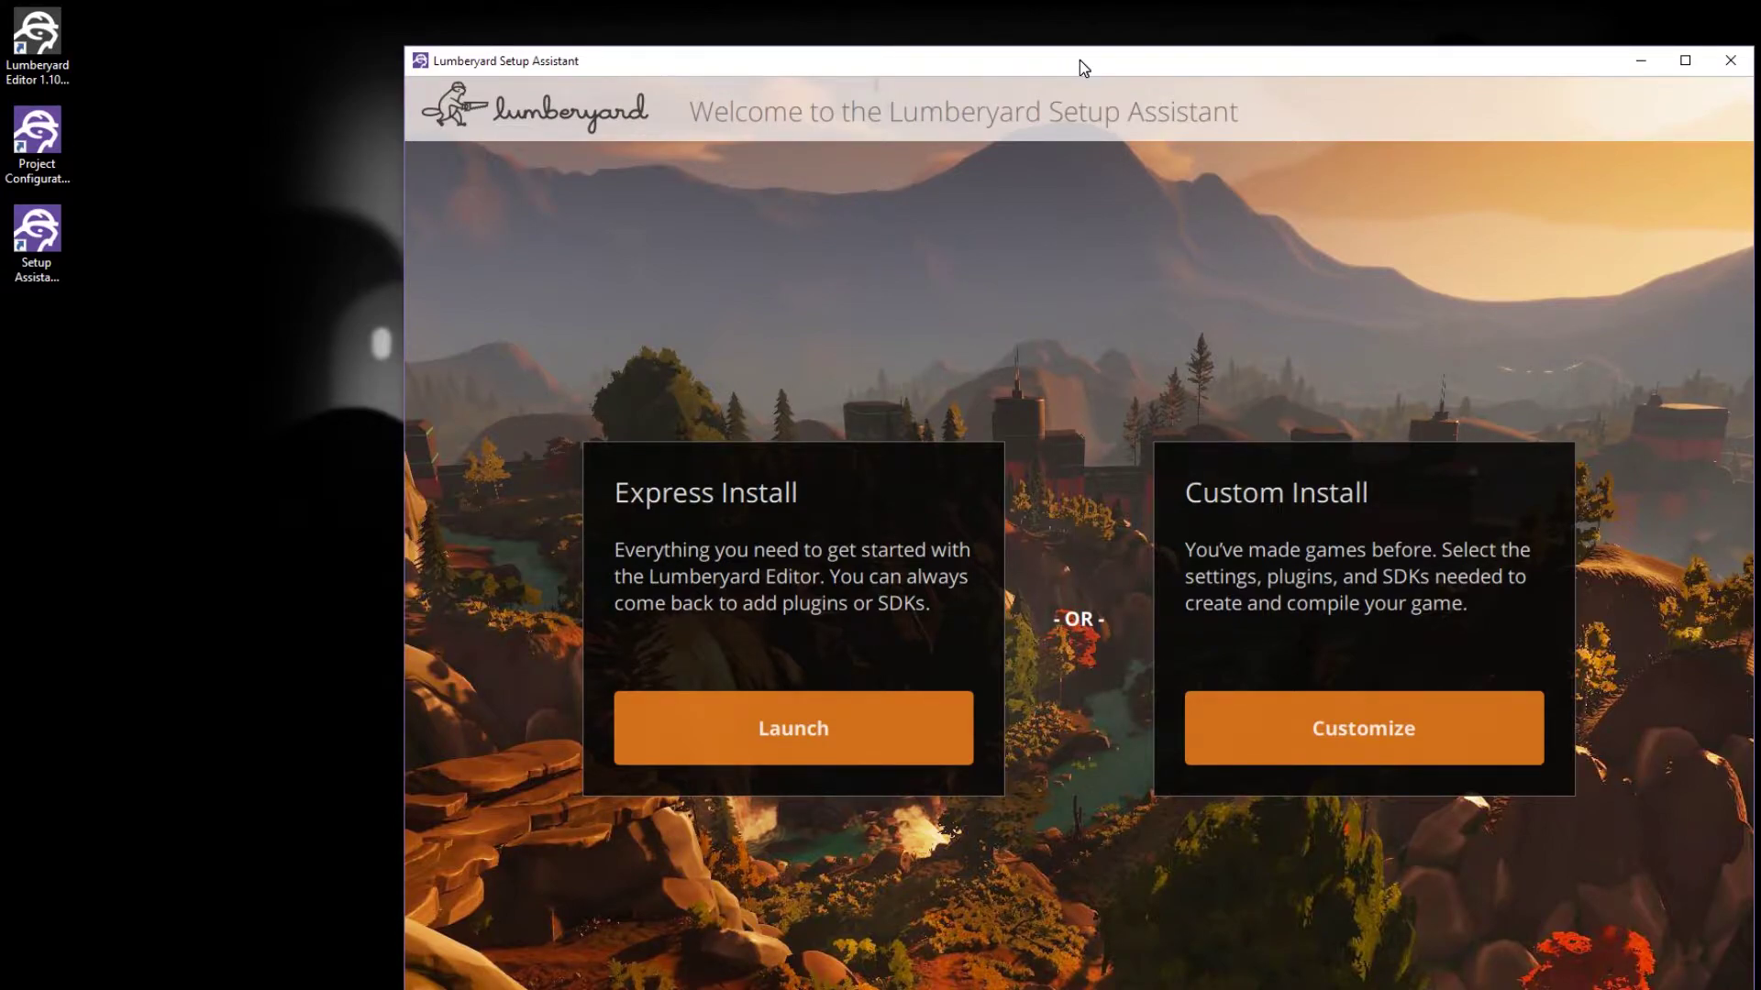
Step: Center the Setup Assistant window and choose Customize under Custom Install
drag(1080, 59, 955, 16)
mouse_move(509, 989)
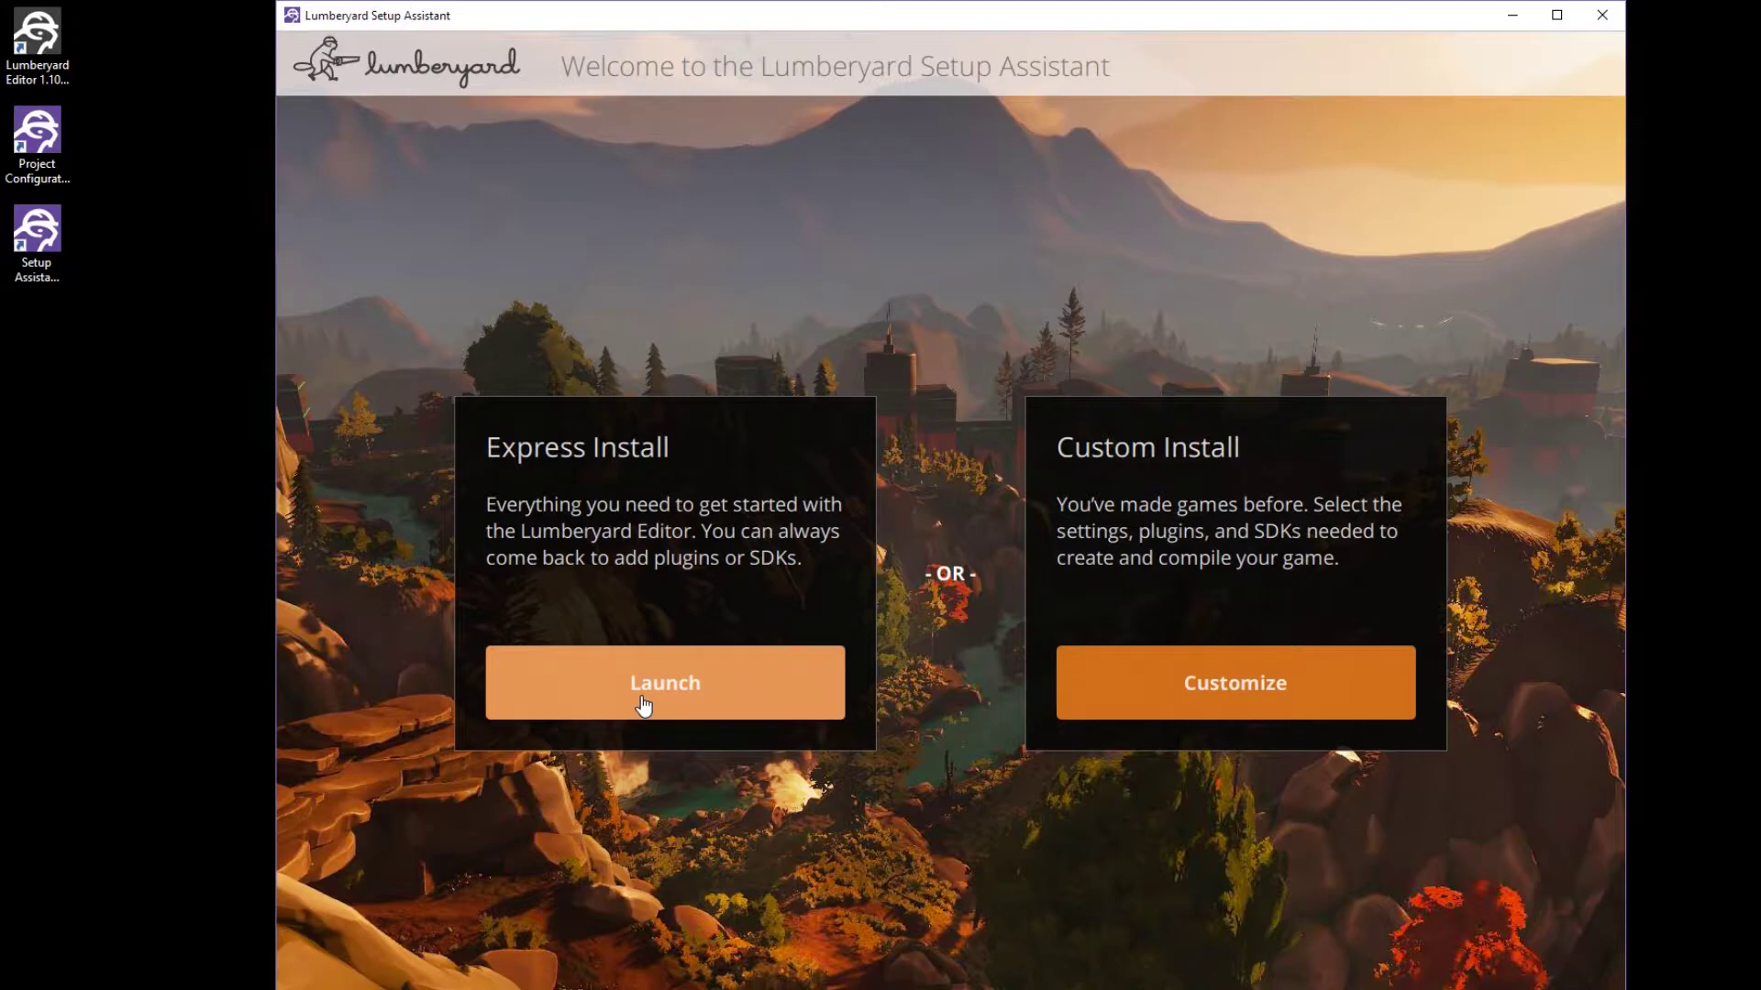
click(1092, 679)
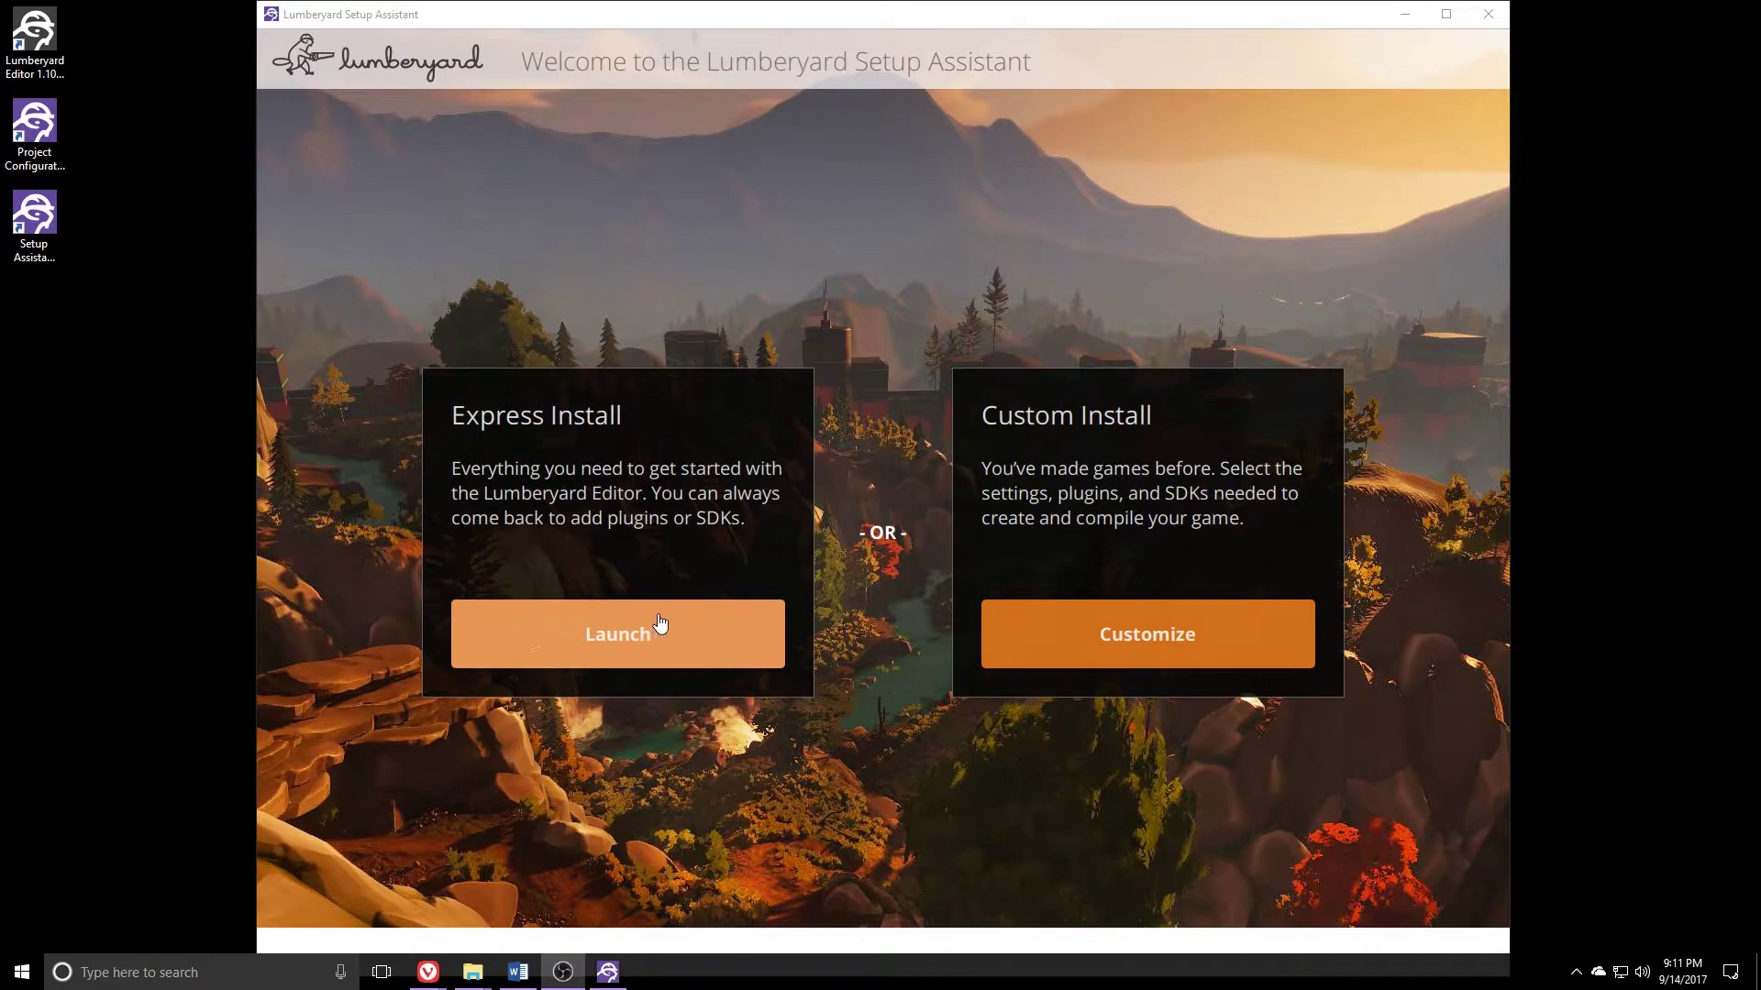
click(1049, 660)
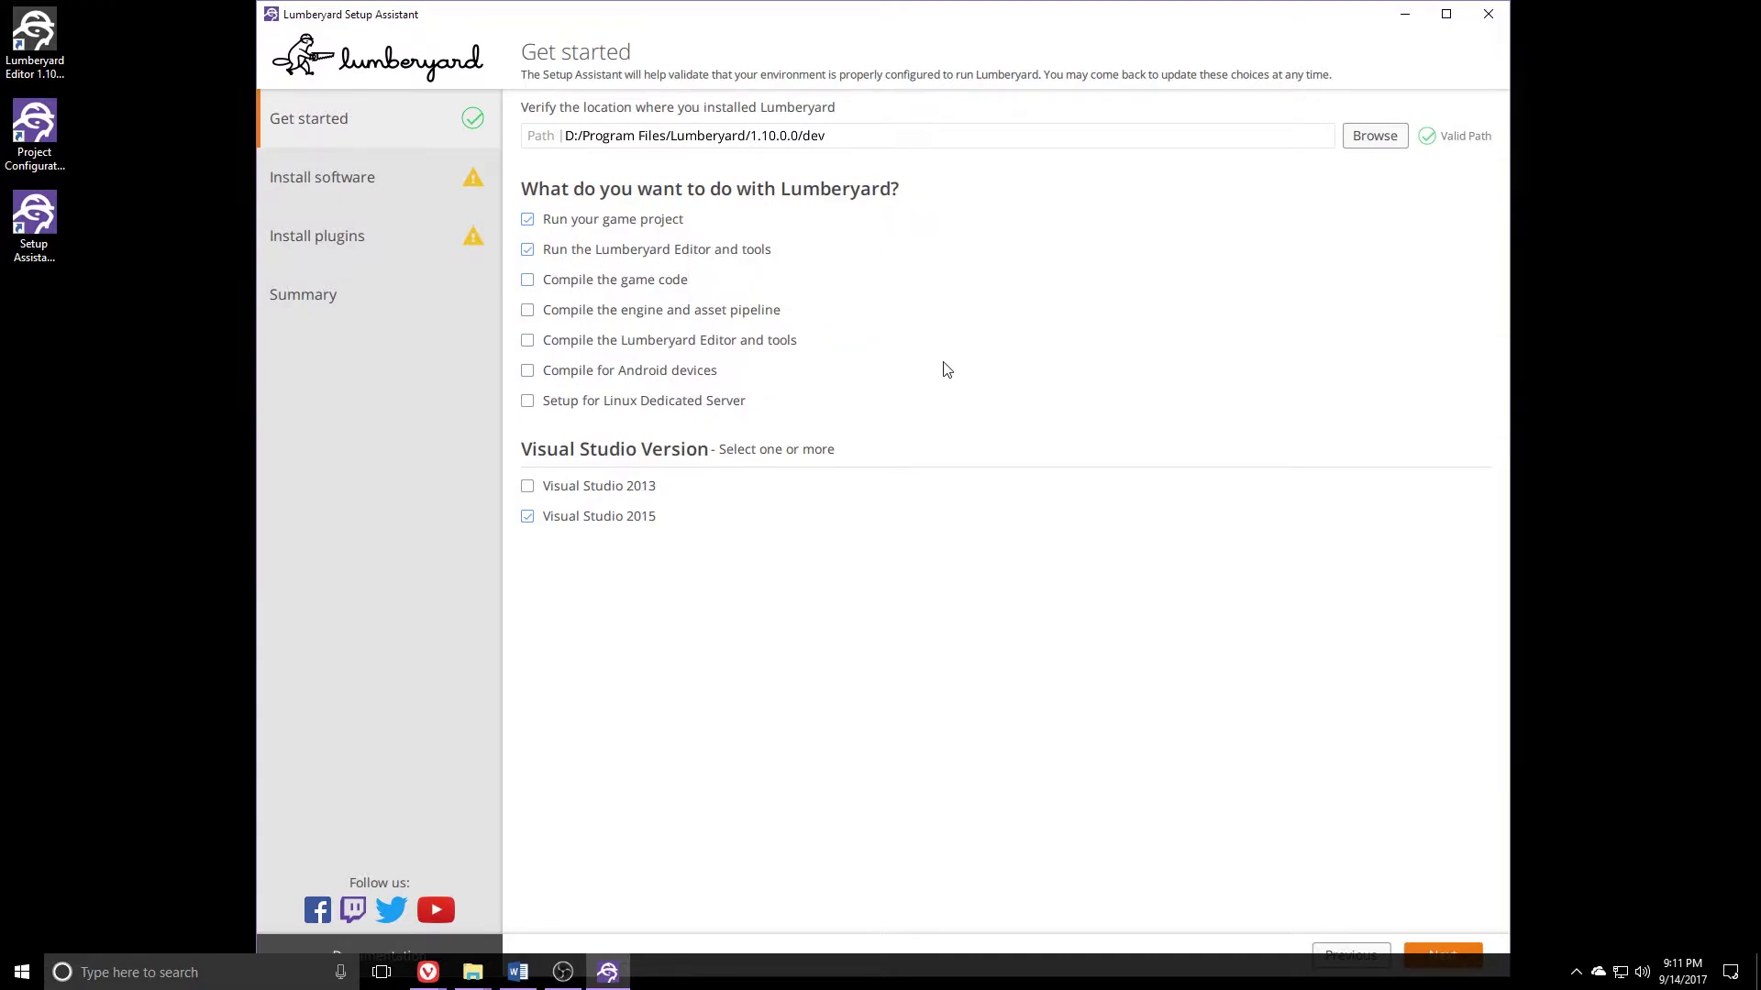
Step: Tick compiling the game code, the engine and asset pipeline, and the Lumberyard Editor and tools
click(528, 282)
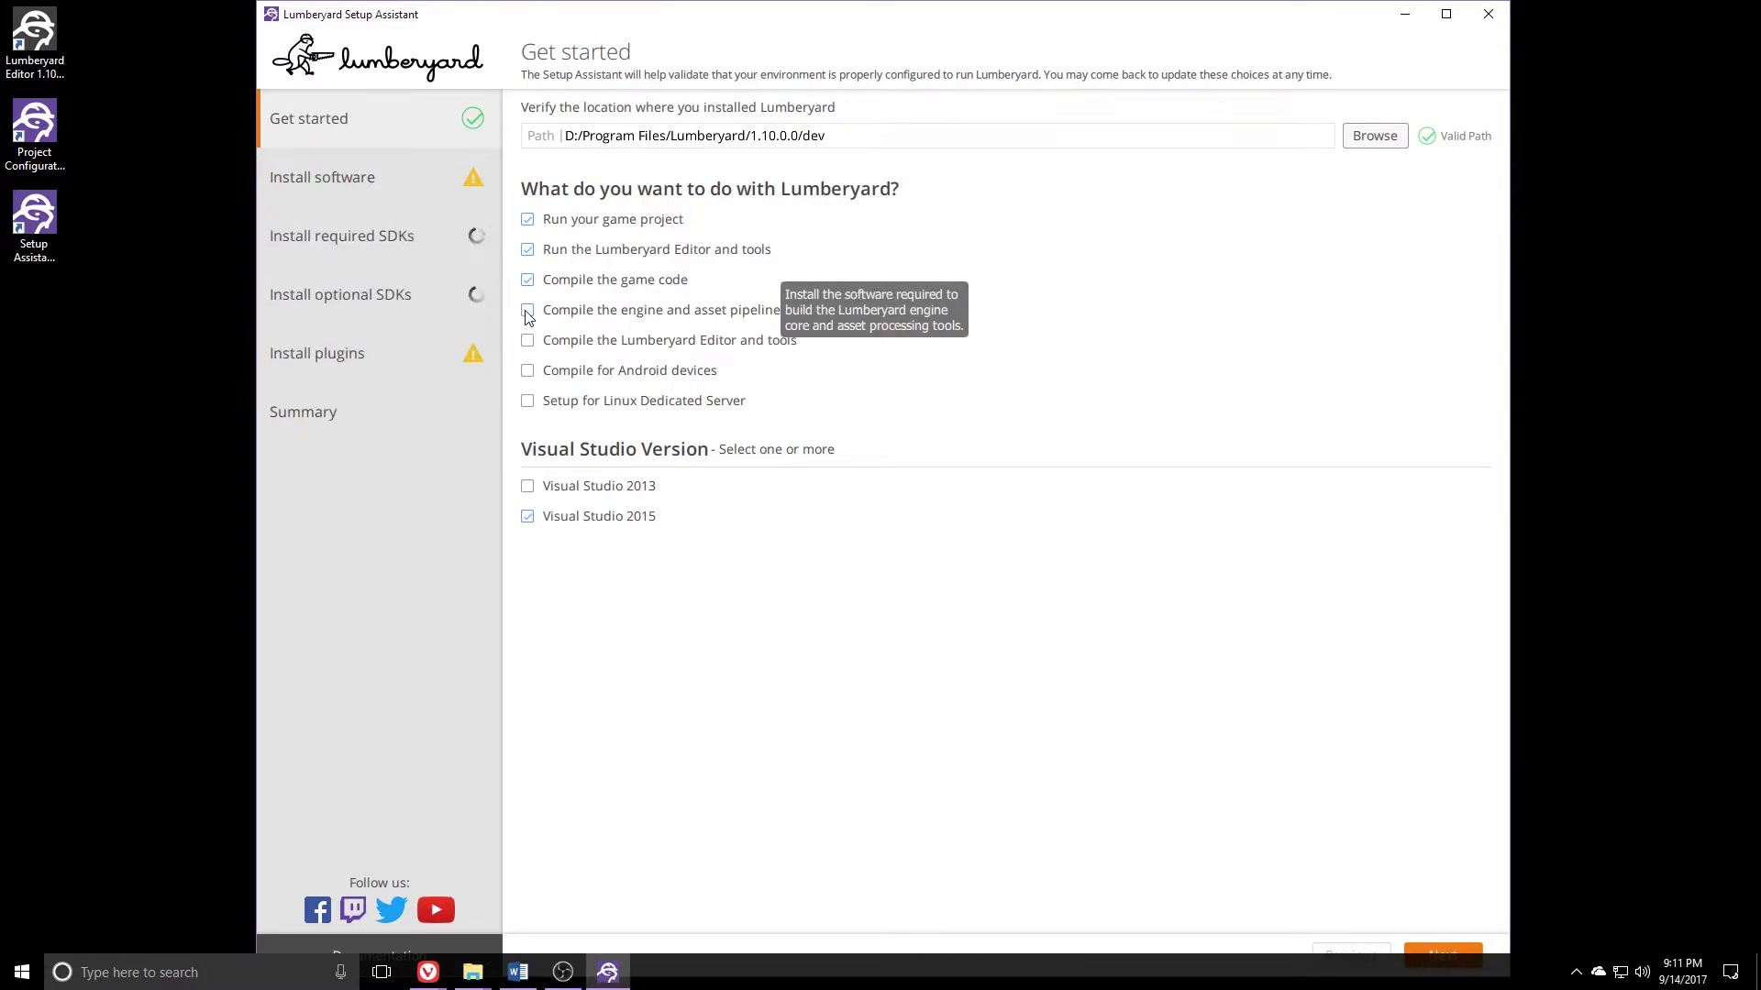
click(528, 312)
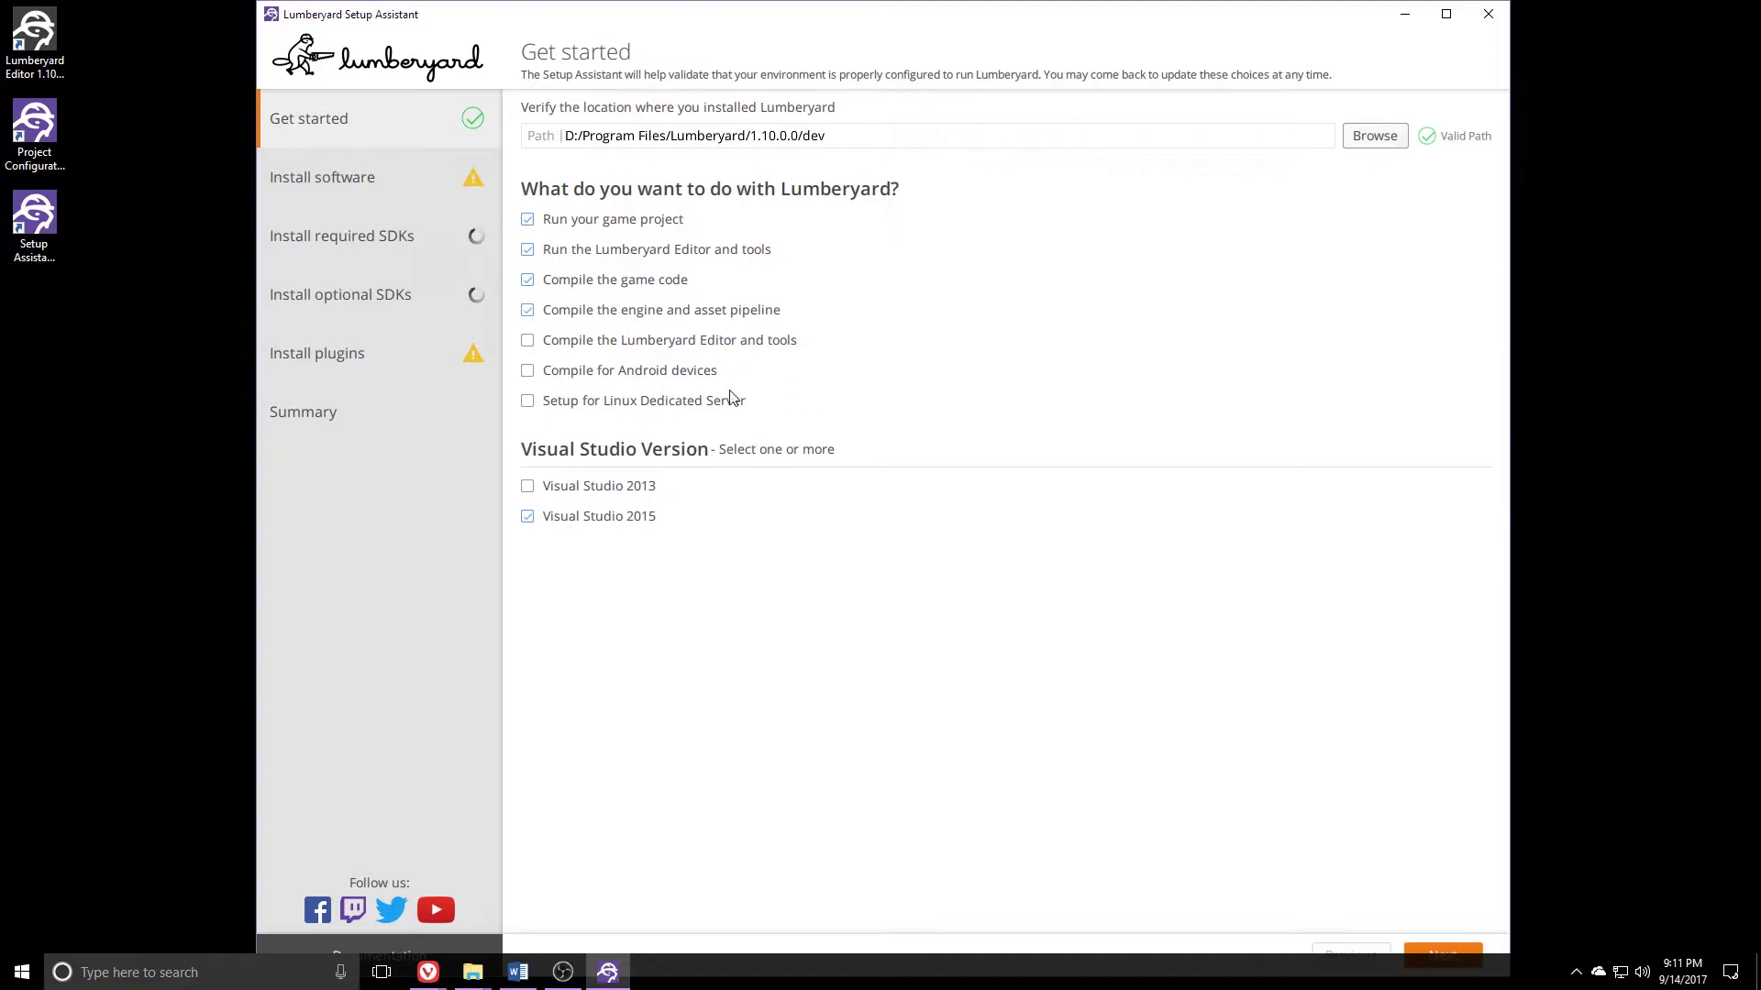
click(528, 344)
drag(278, 2, 277, 44)
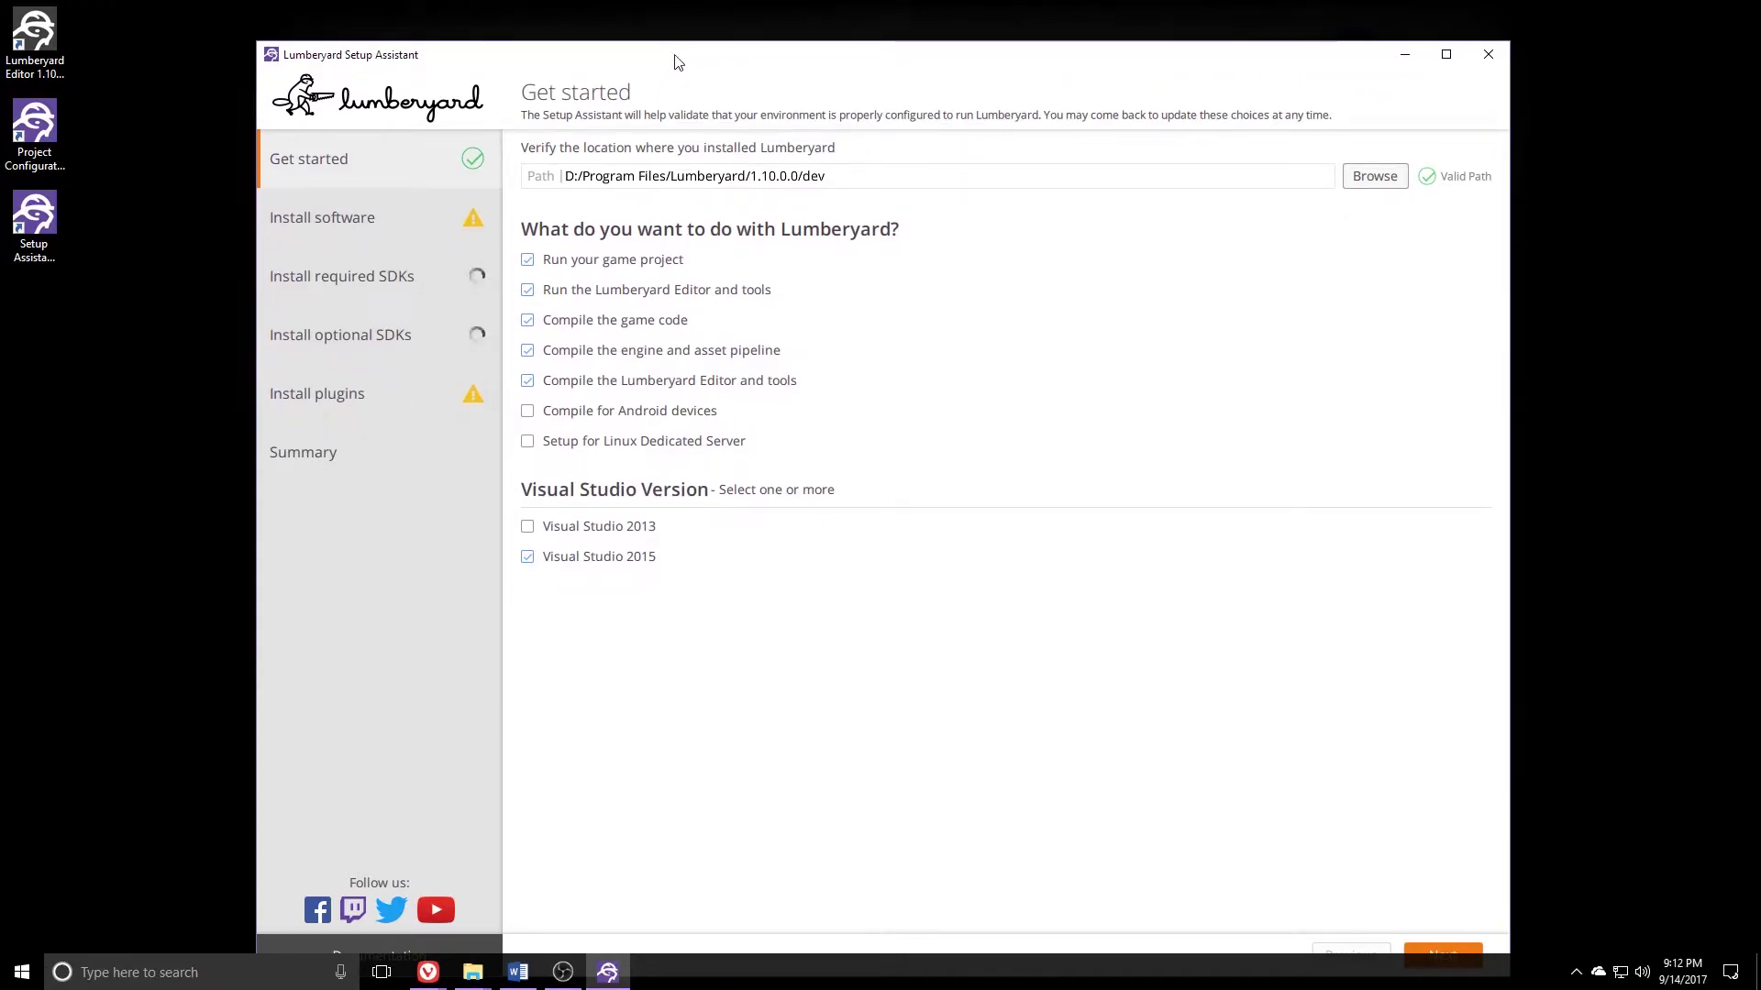
drag(677, 56, 683, 27)
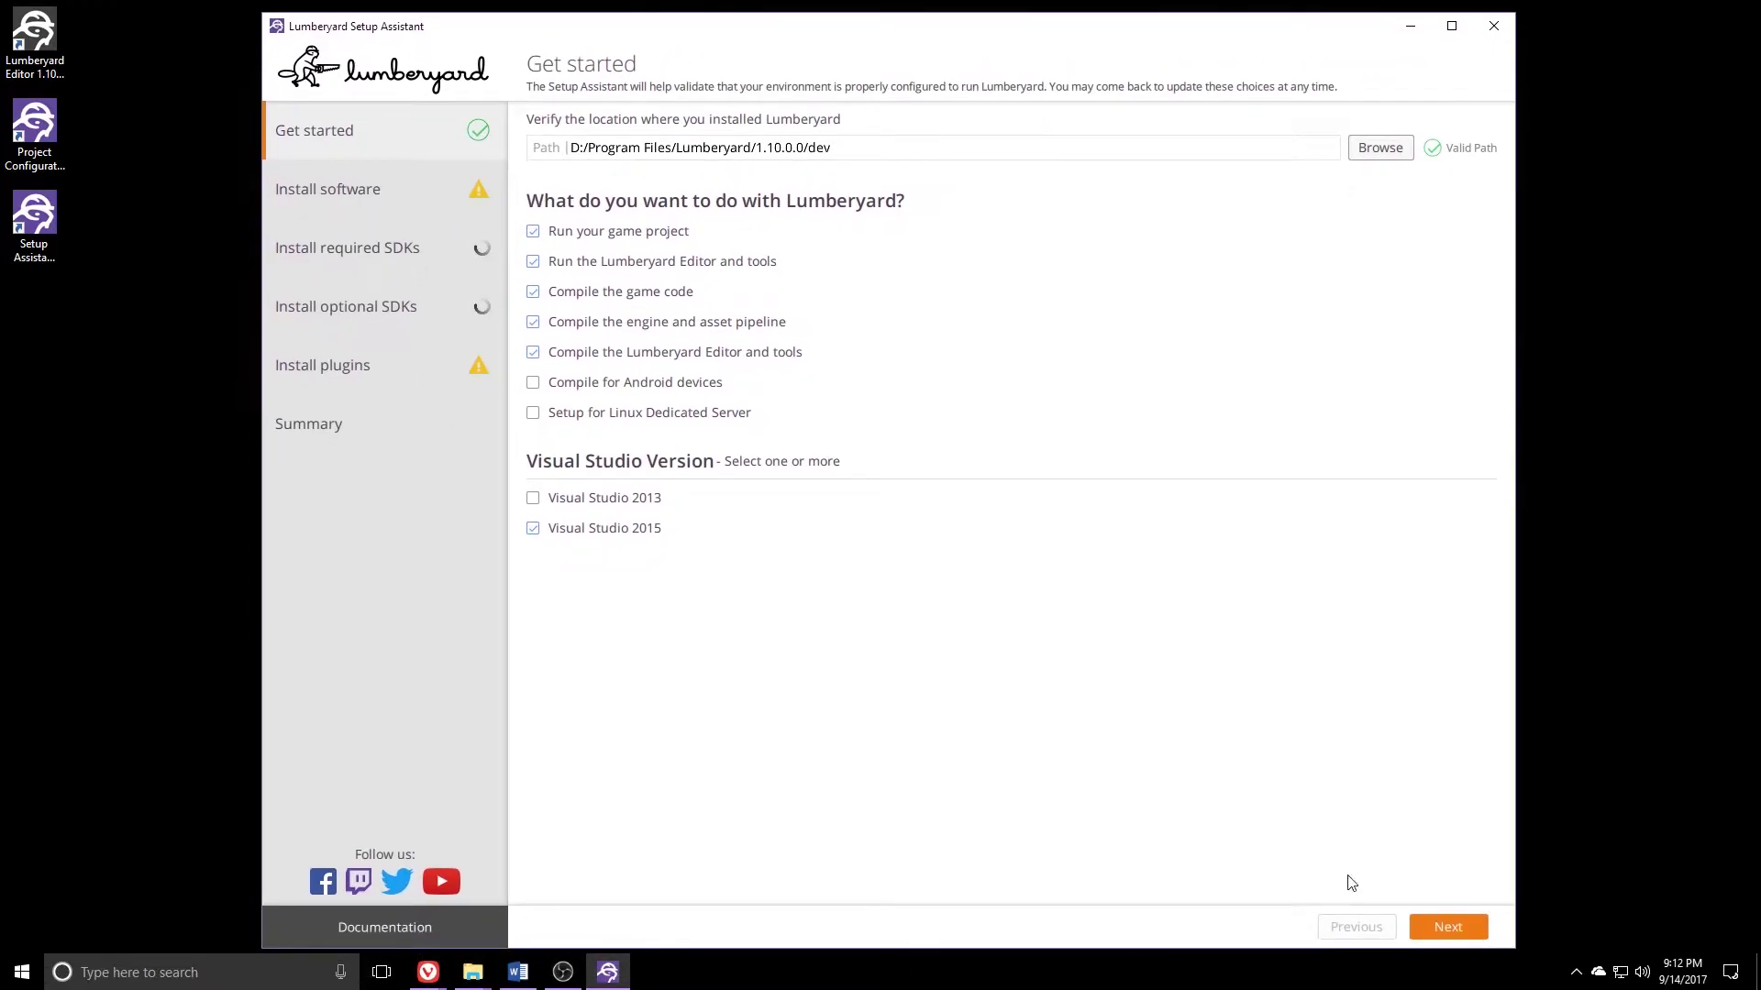
Step: Review the Install software statuses list, then advance to Install required SDKs
click(1451, 928)
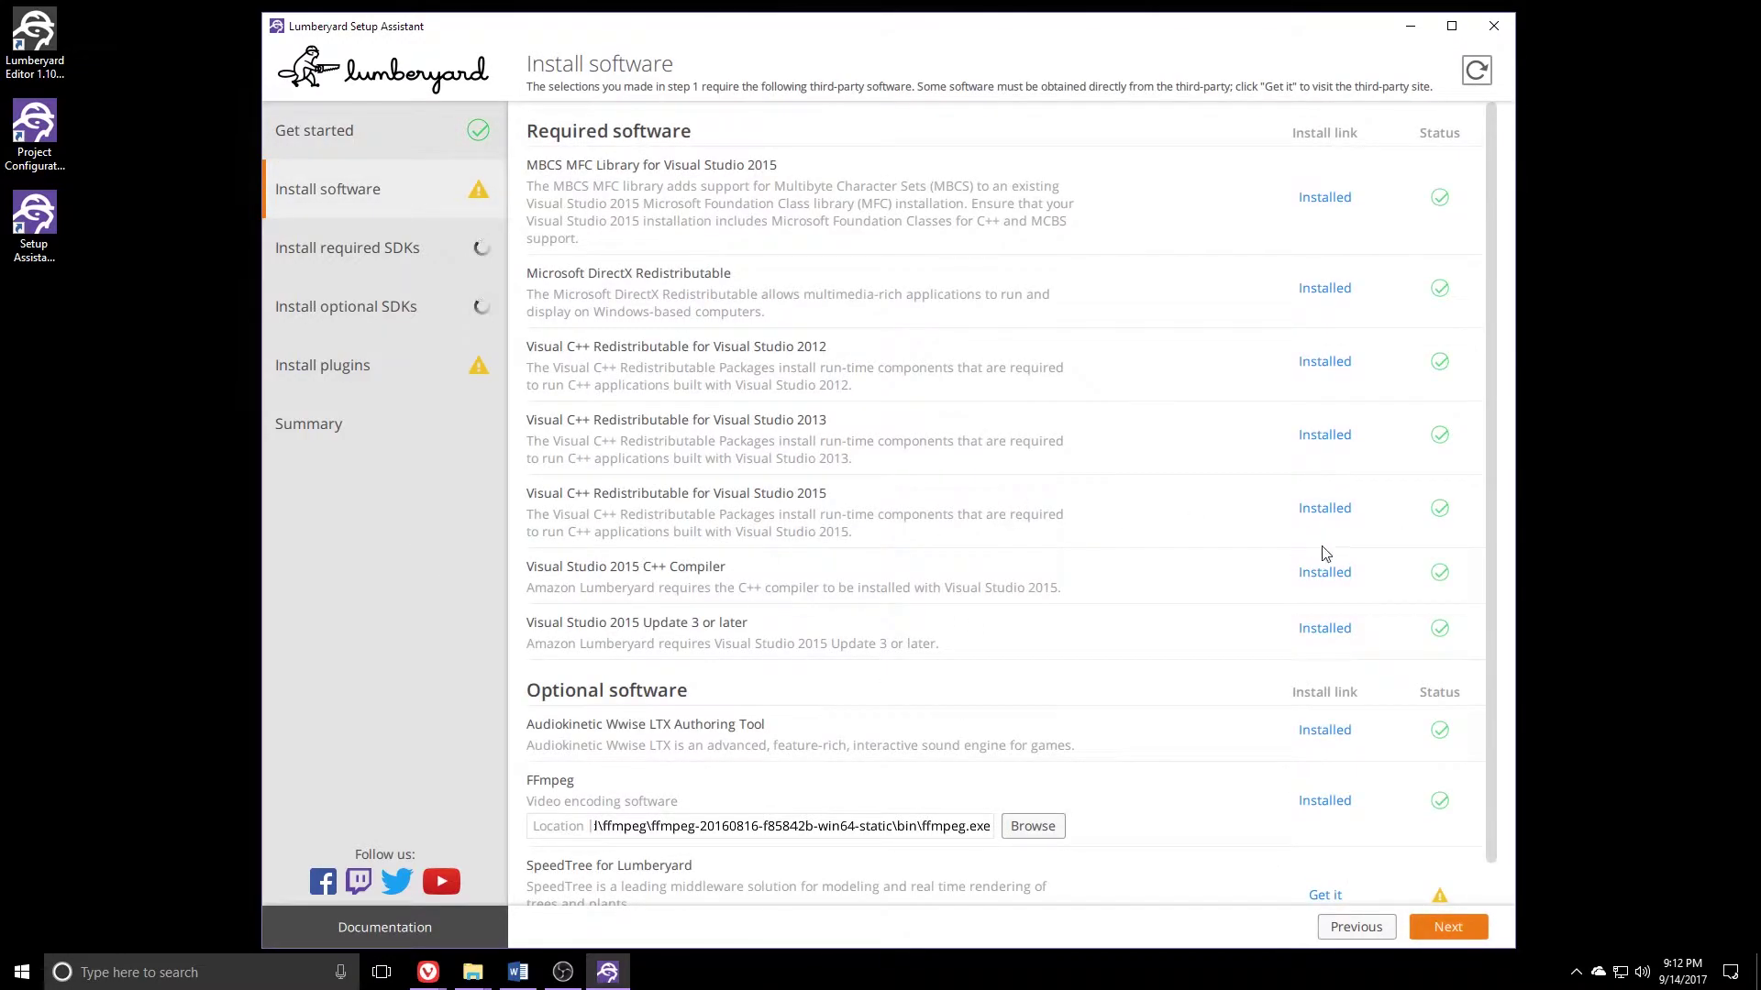
scroll(1164, 545, down, 1)
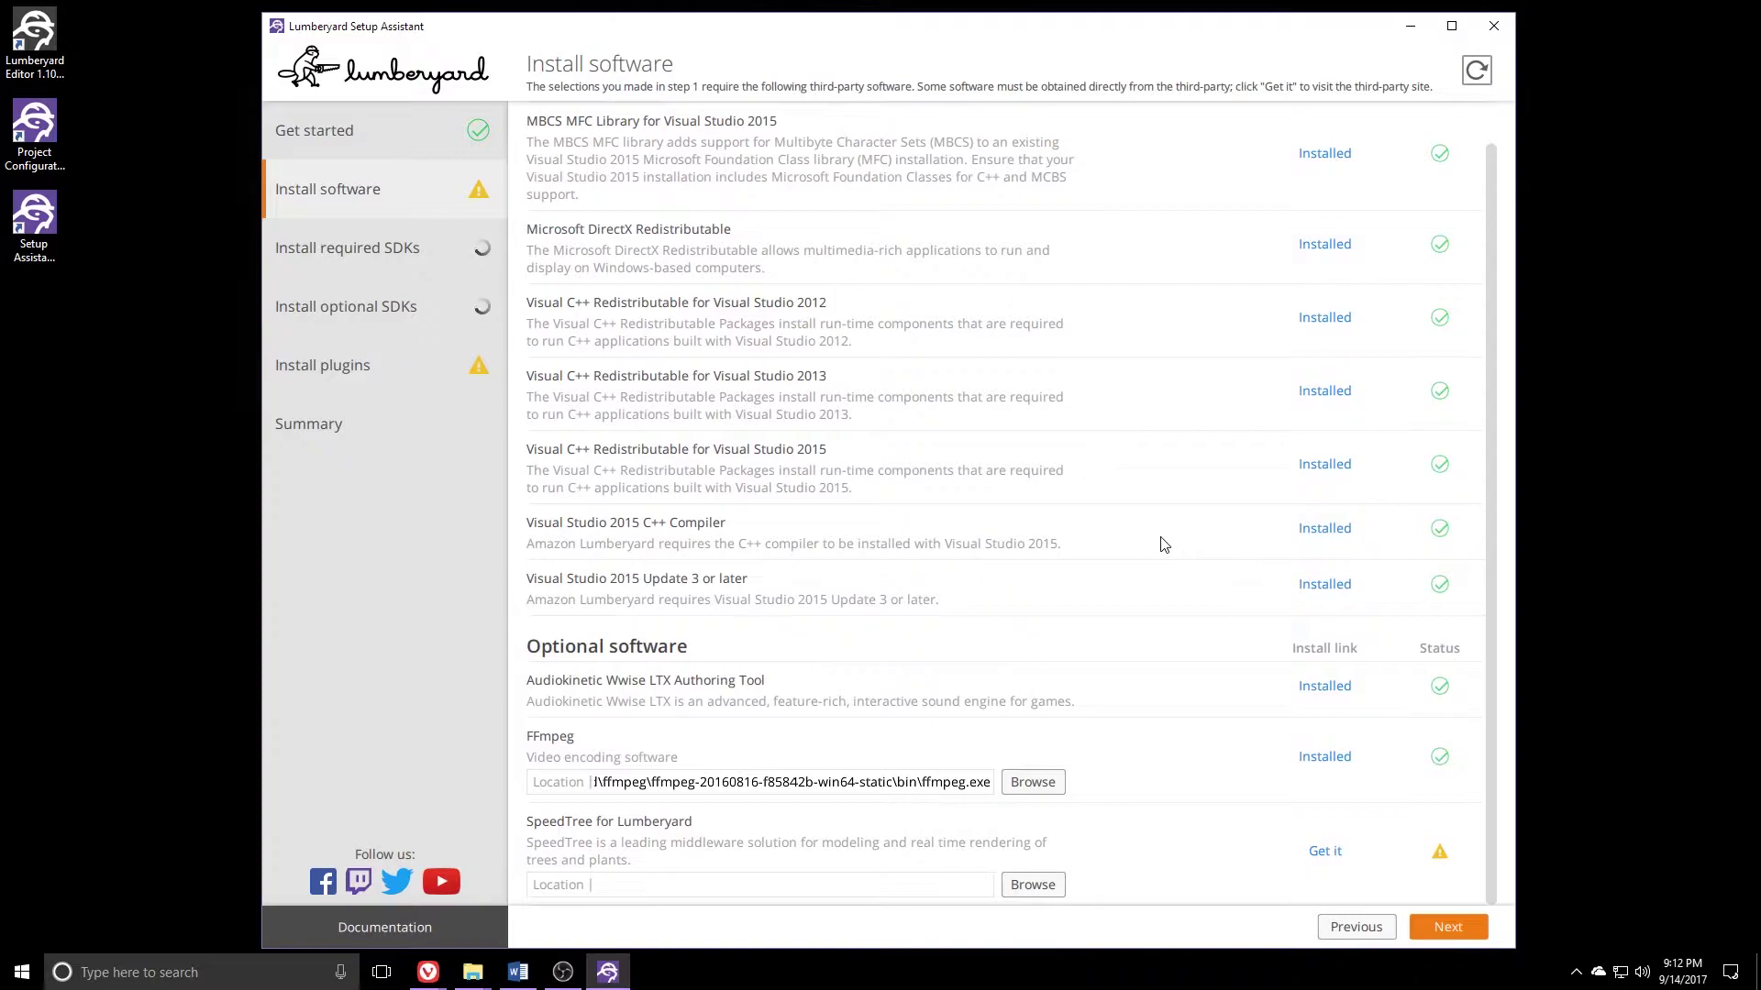
scroll(1137, 525, up, 1)
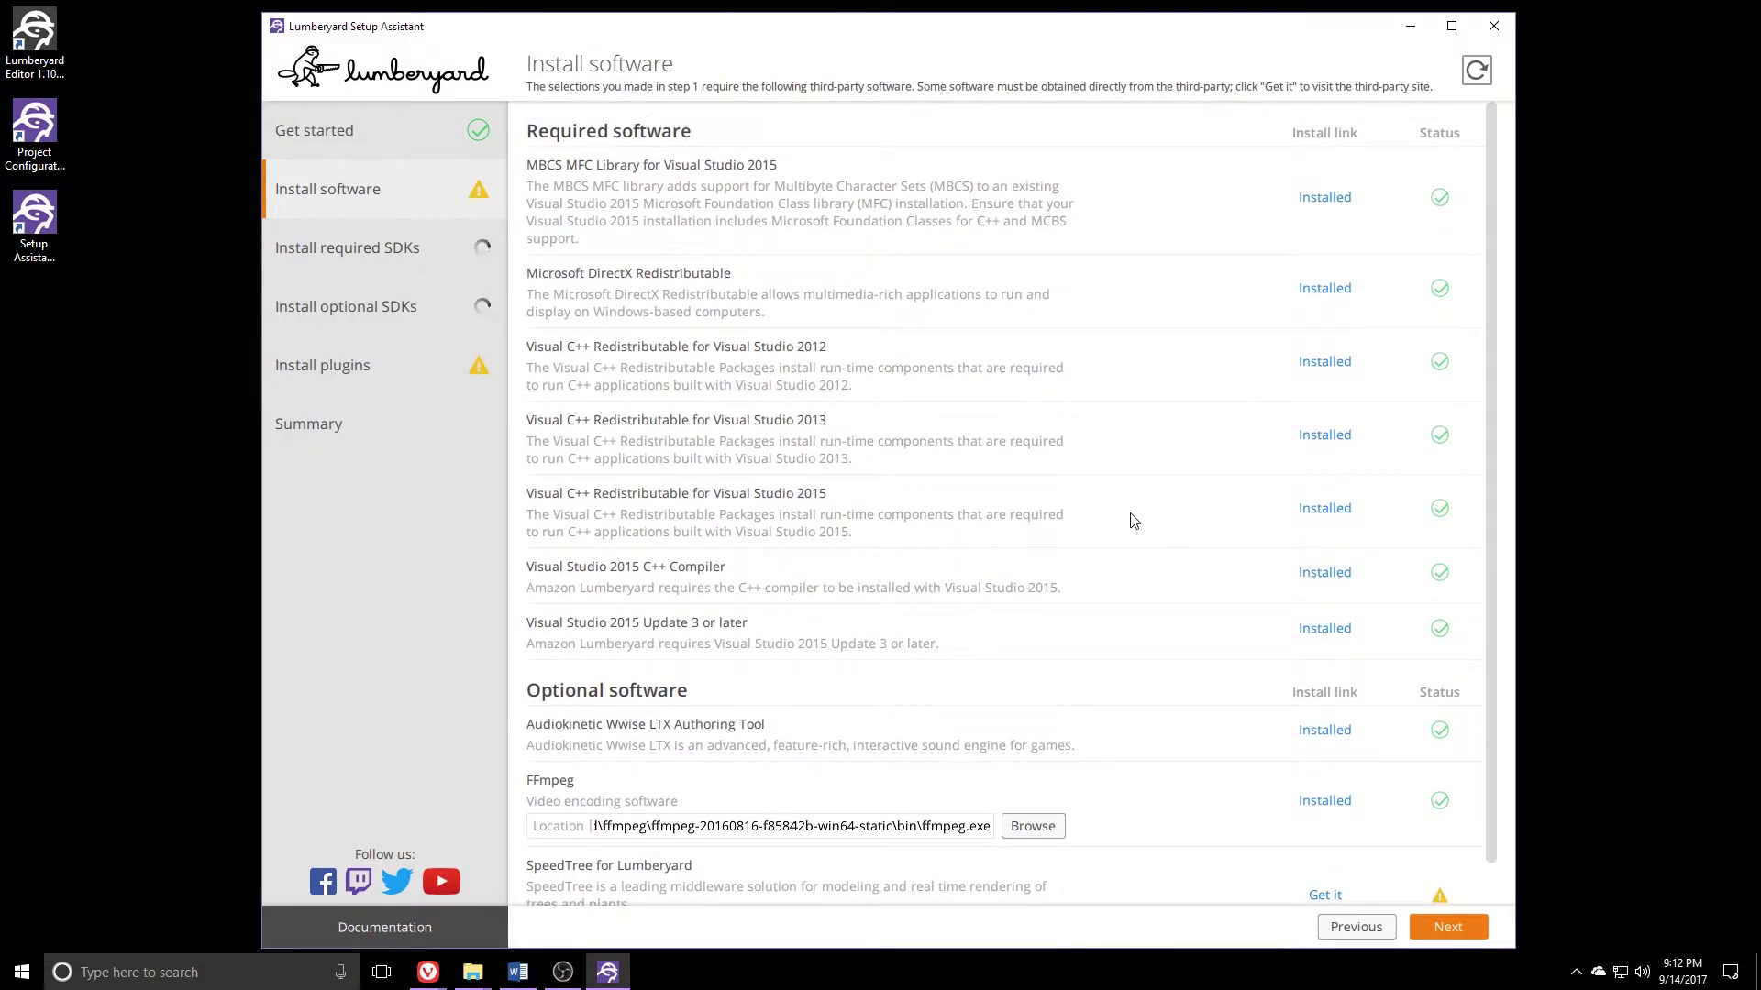
scroll(1133, 520, down, 1)
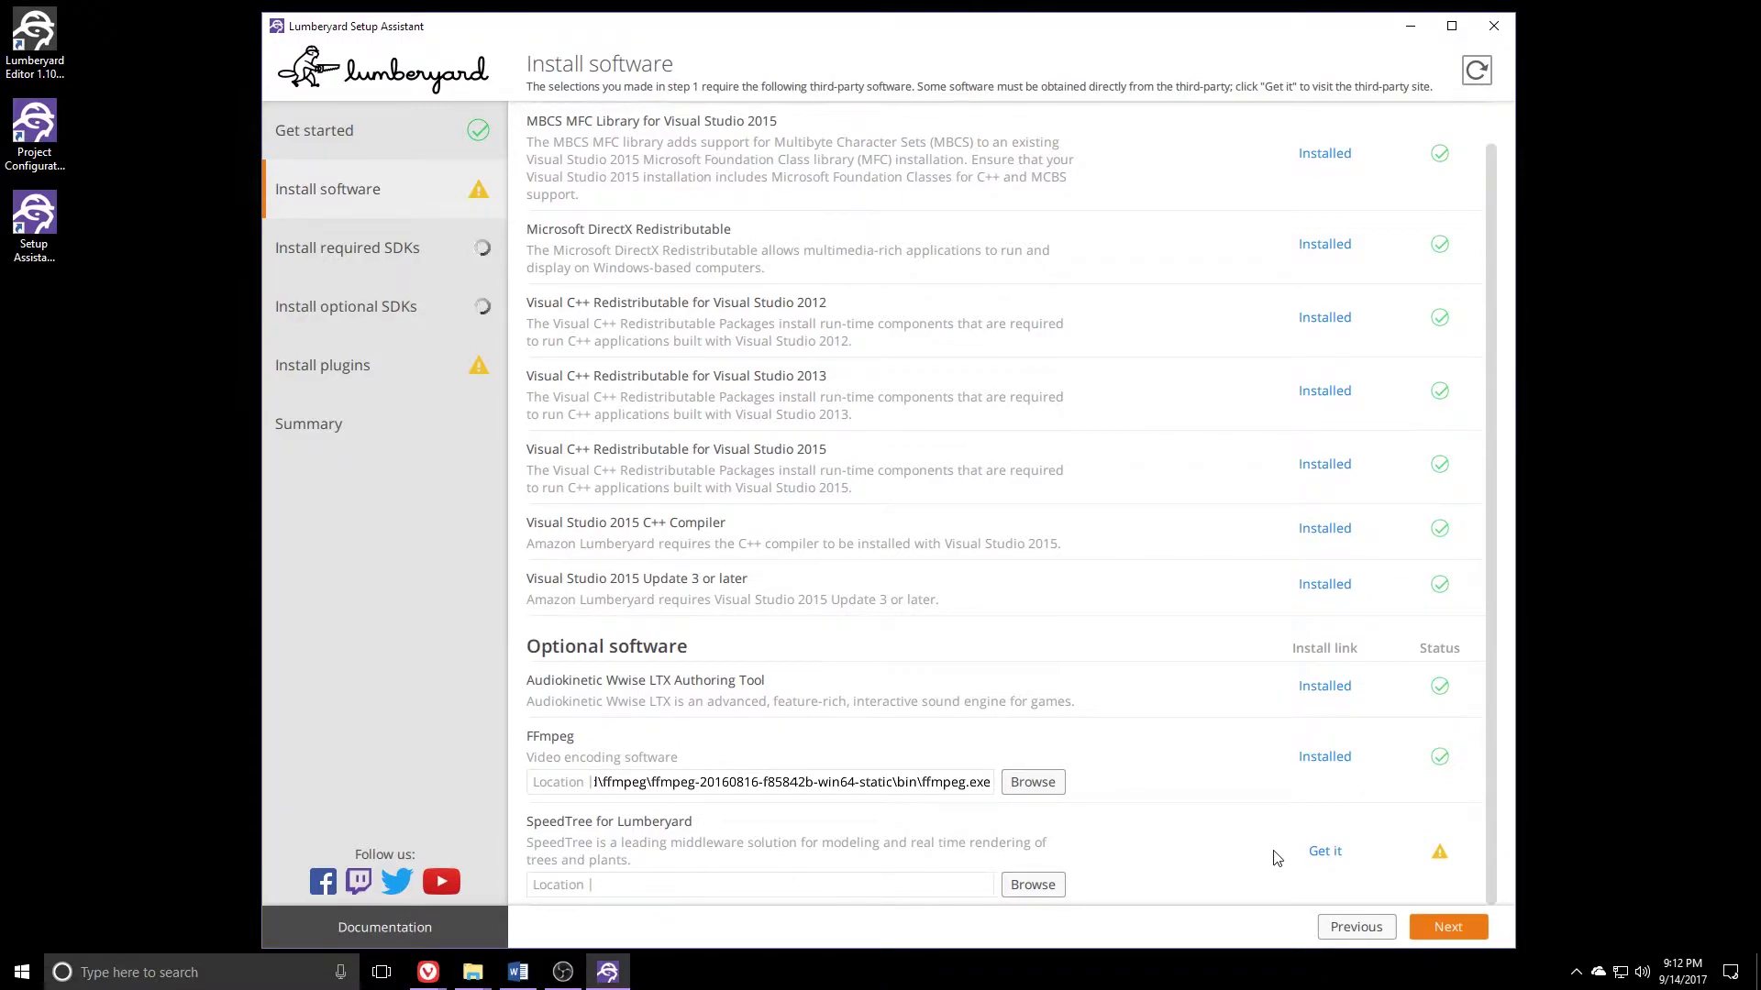
click(1442, 928)
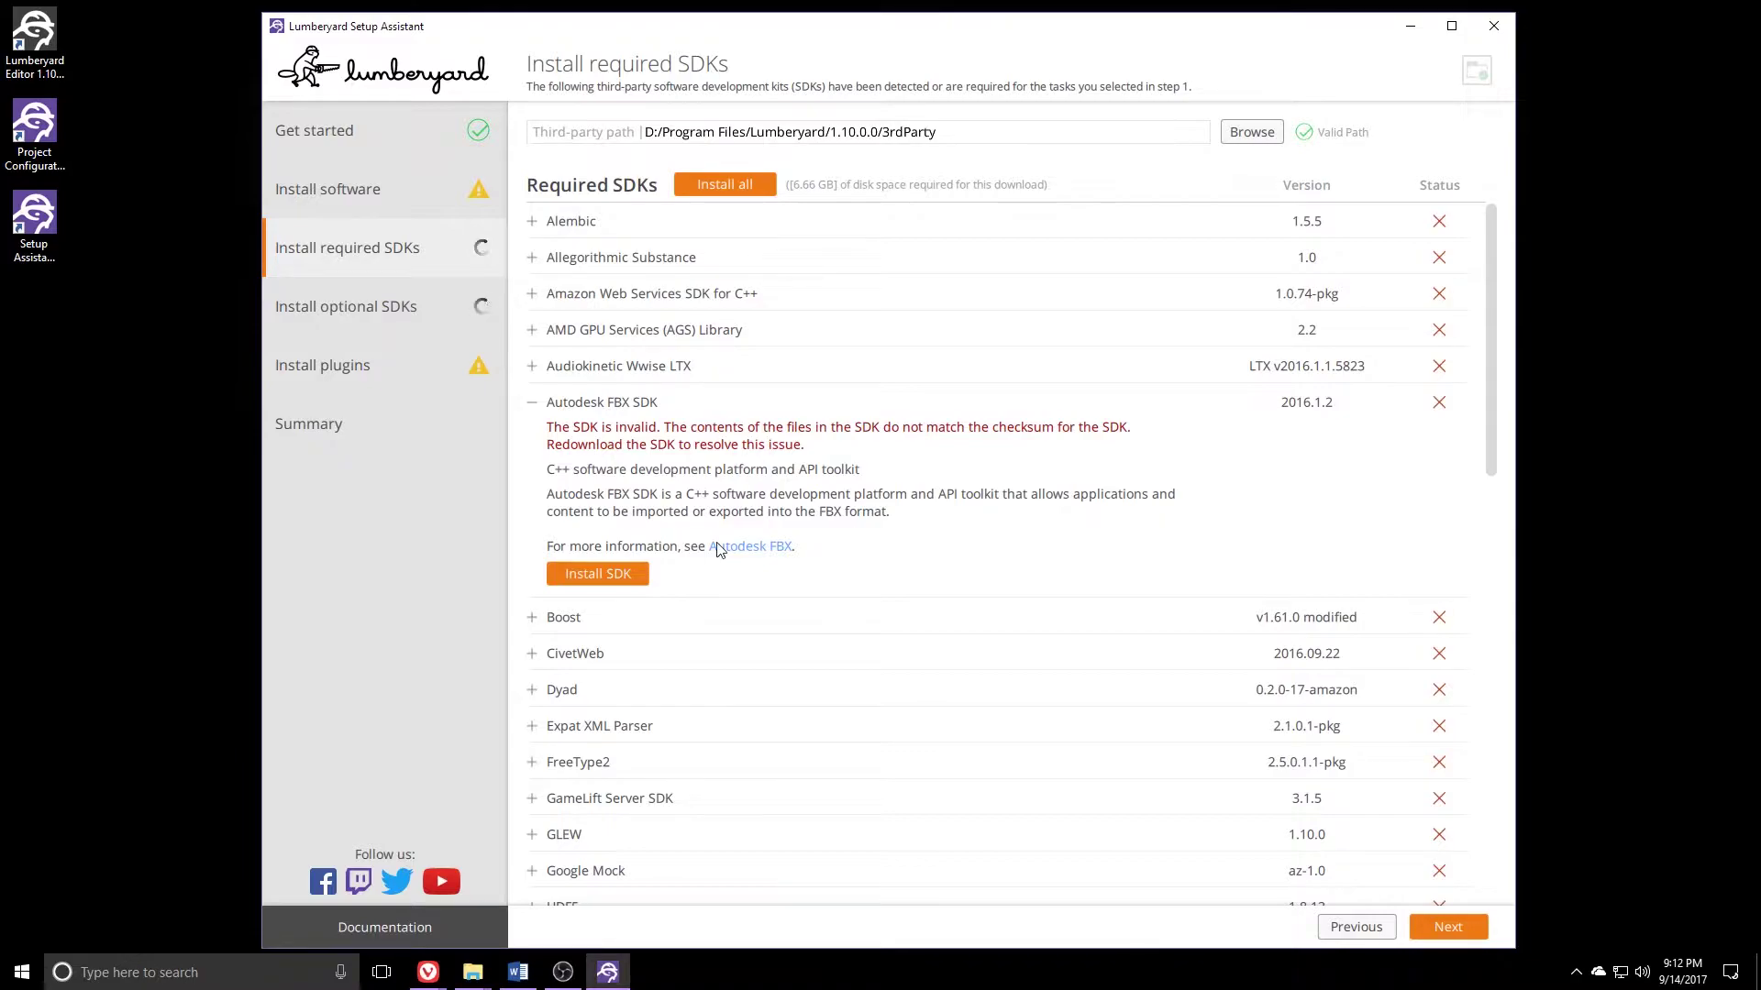
Step: Install all required SDKs, including Autodesk FBX SDK, until each shows a valid check
key(alt+Tab)
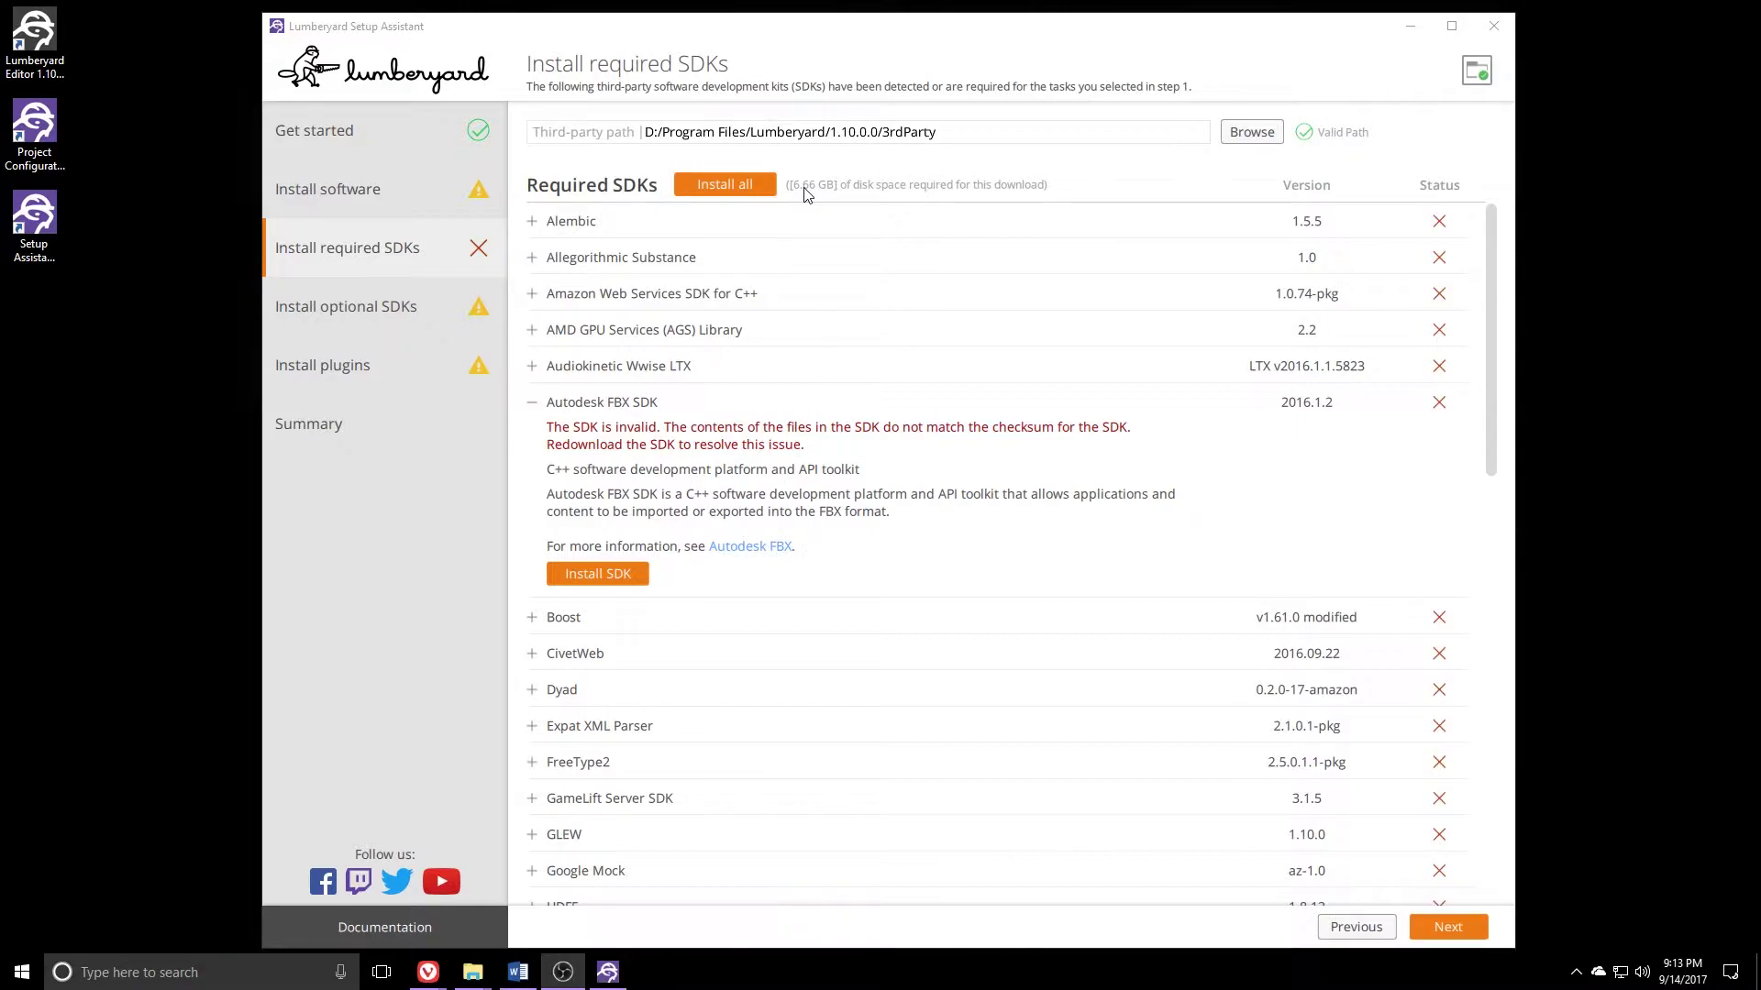
click(750, 186)
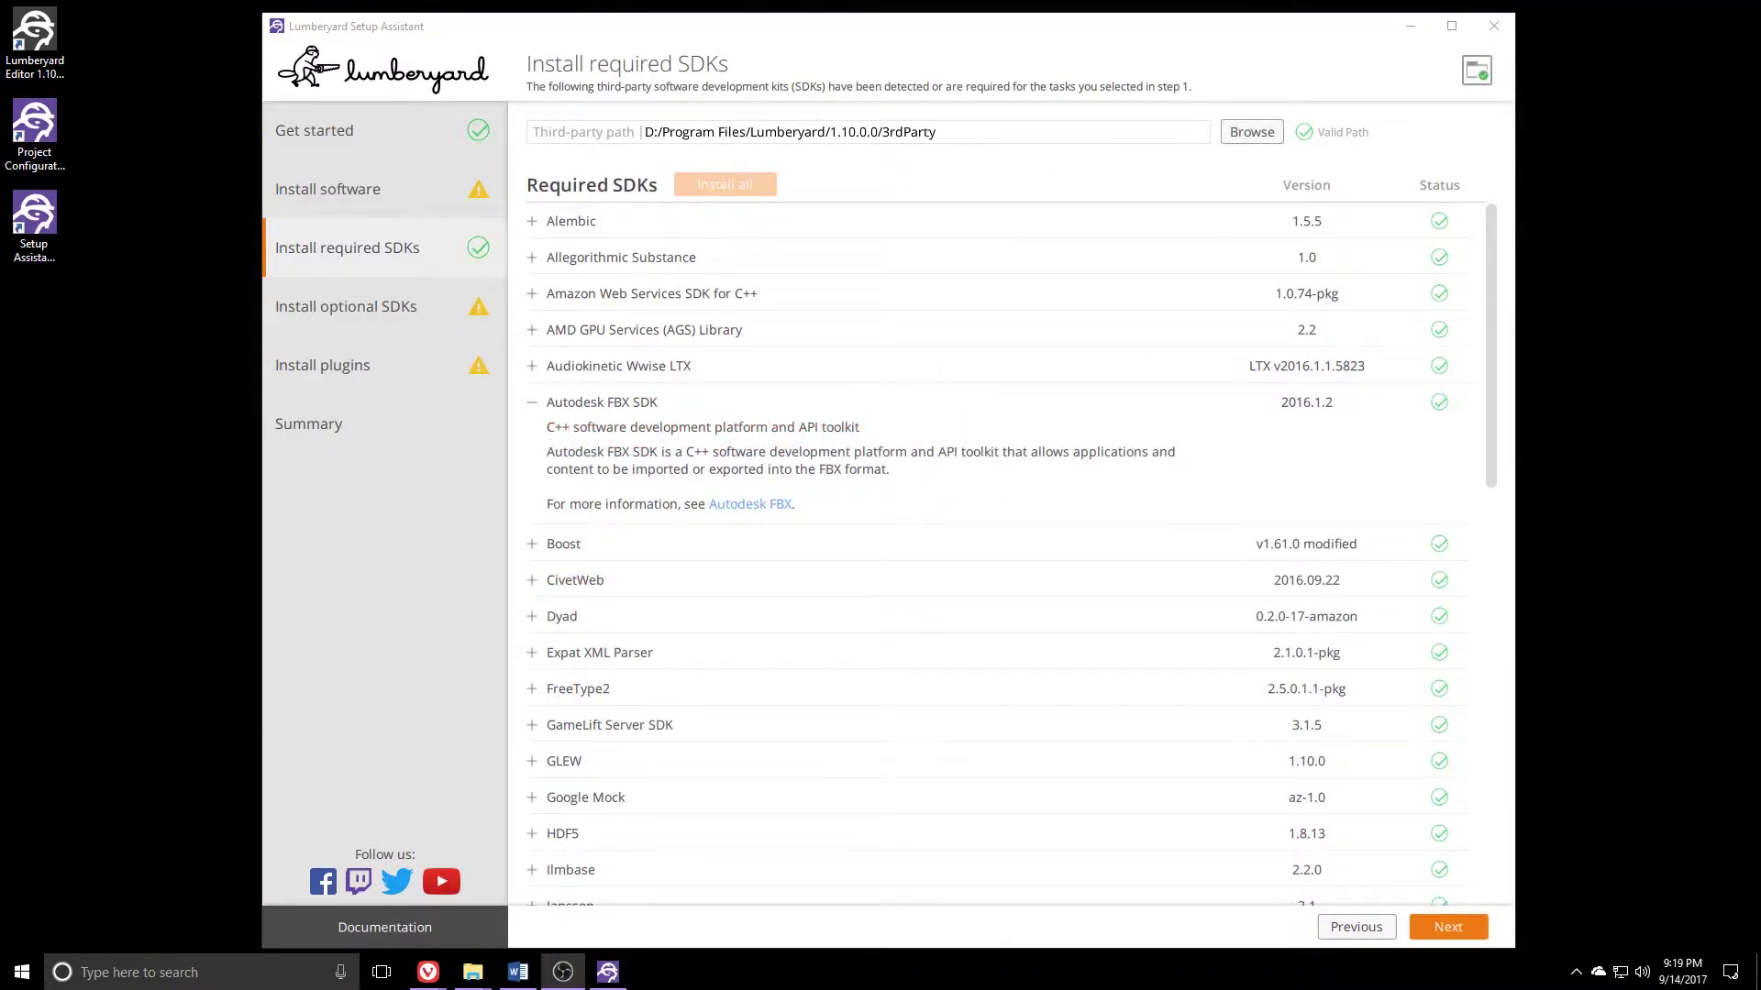
scroll(1352, 668, down, 15)
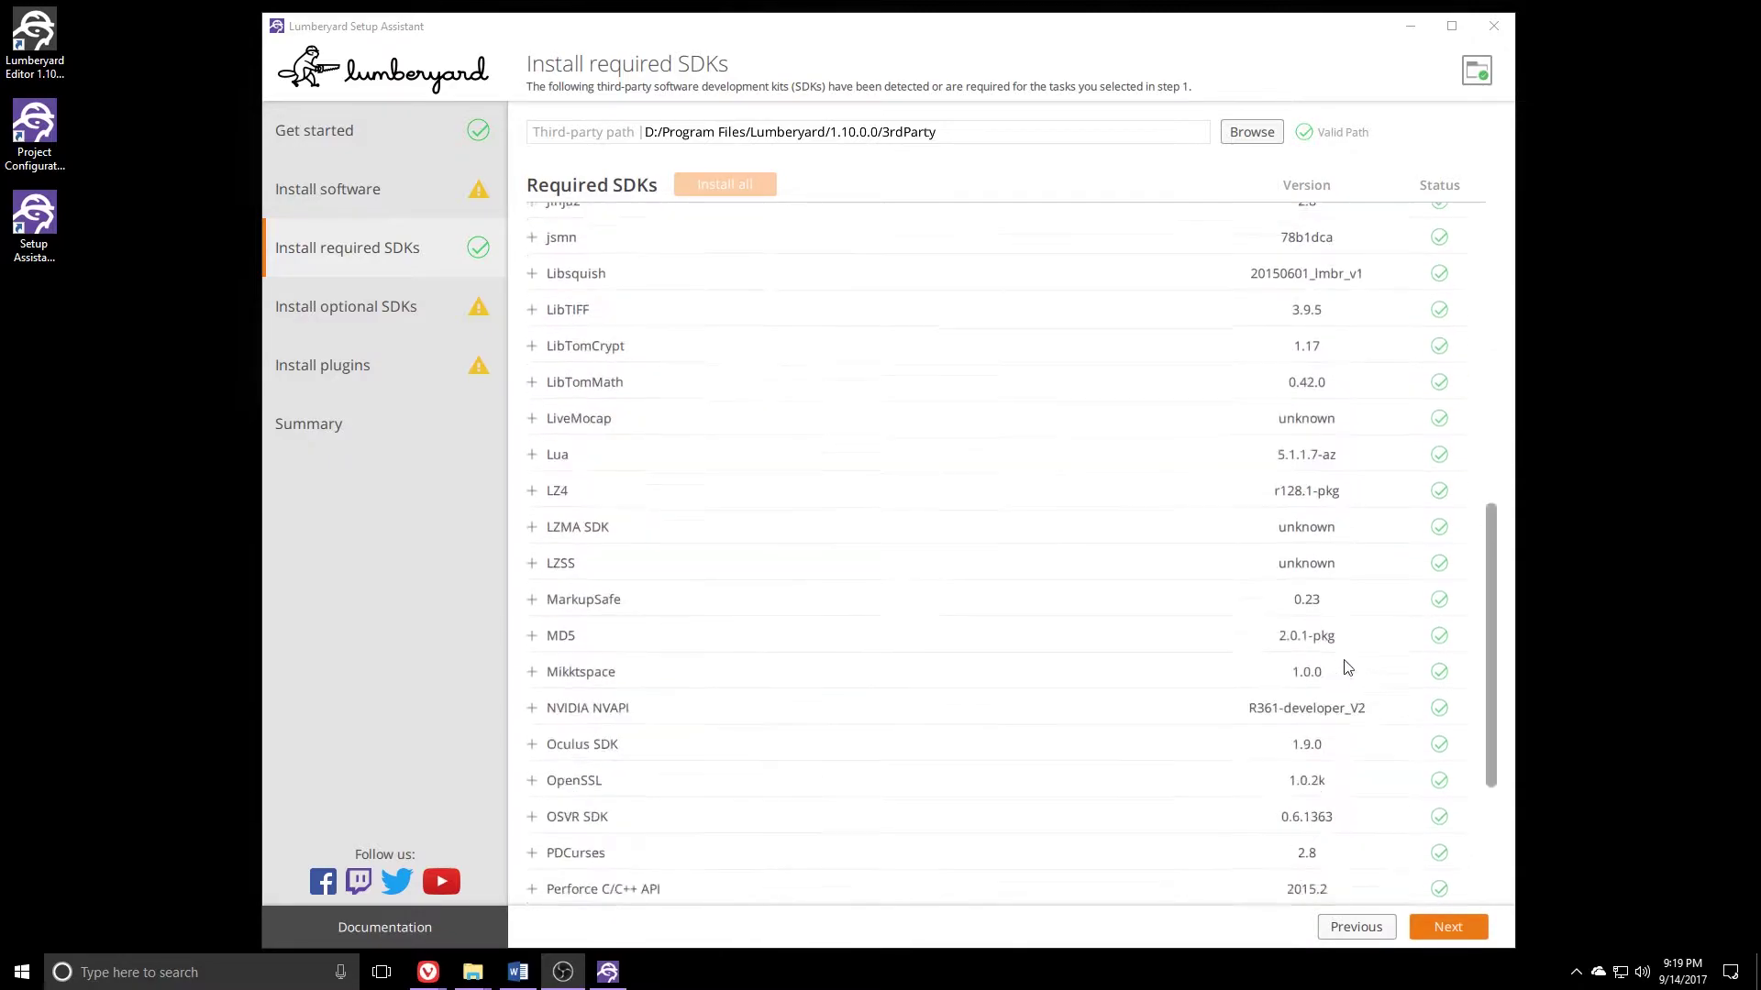
Step: On Install optional SDKs, expand and collapse the FFmpeg and LibAV details to read why they're invalid
click(1437, 929)
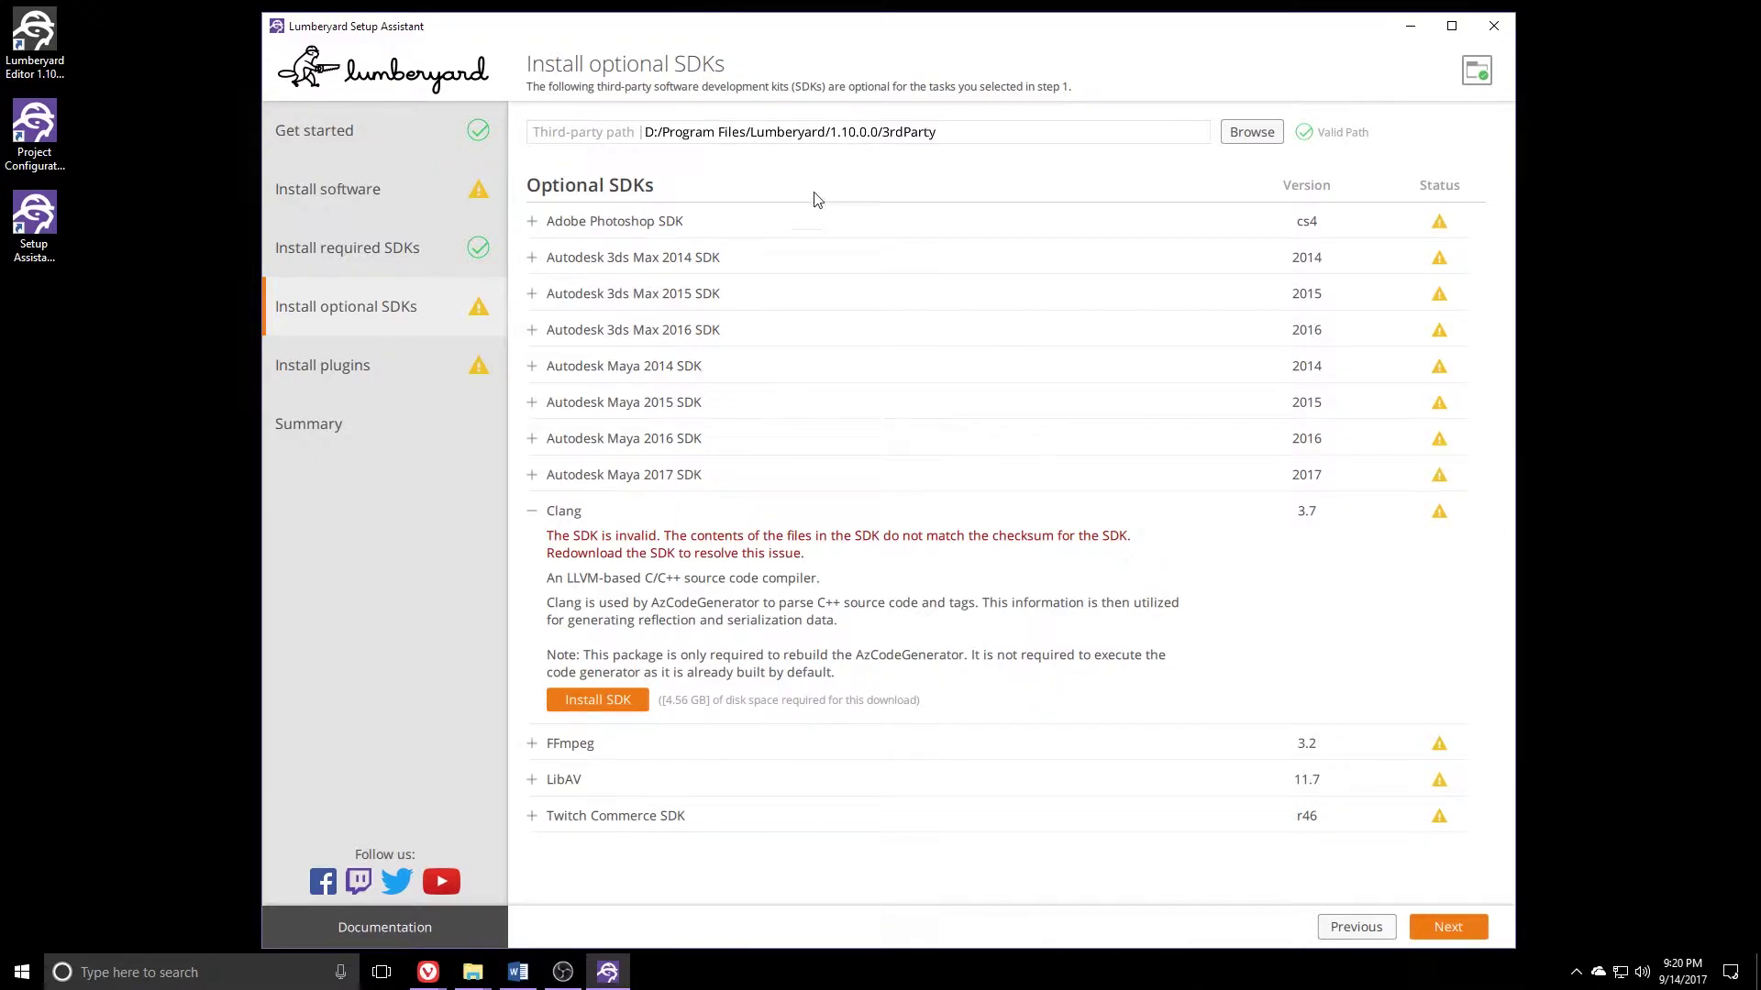
click(532, 745)
scroll(601, 830, down, 3)
click(532, 852)
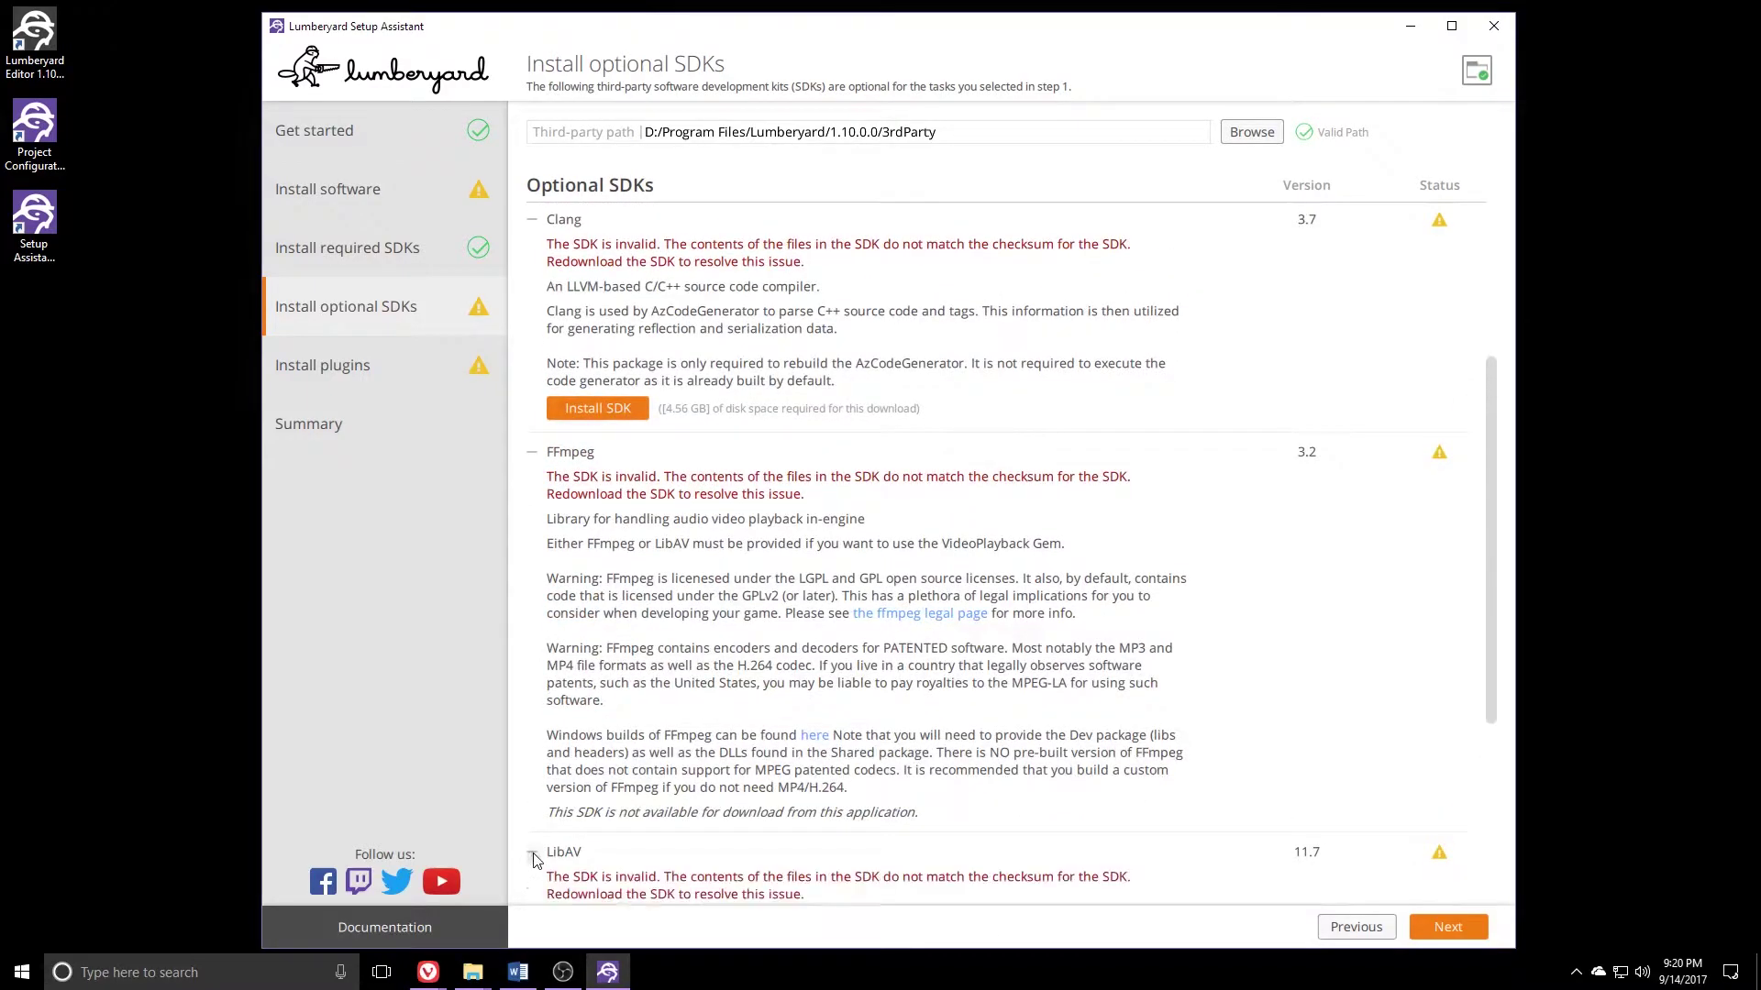
scroll(649, 777, down, 3)
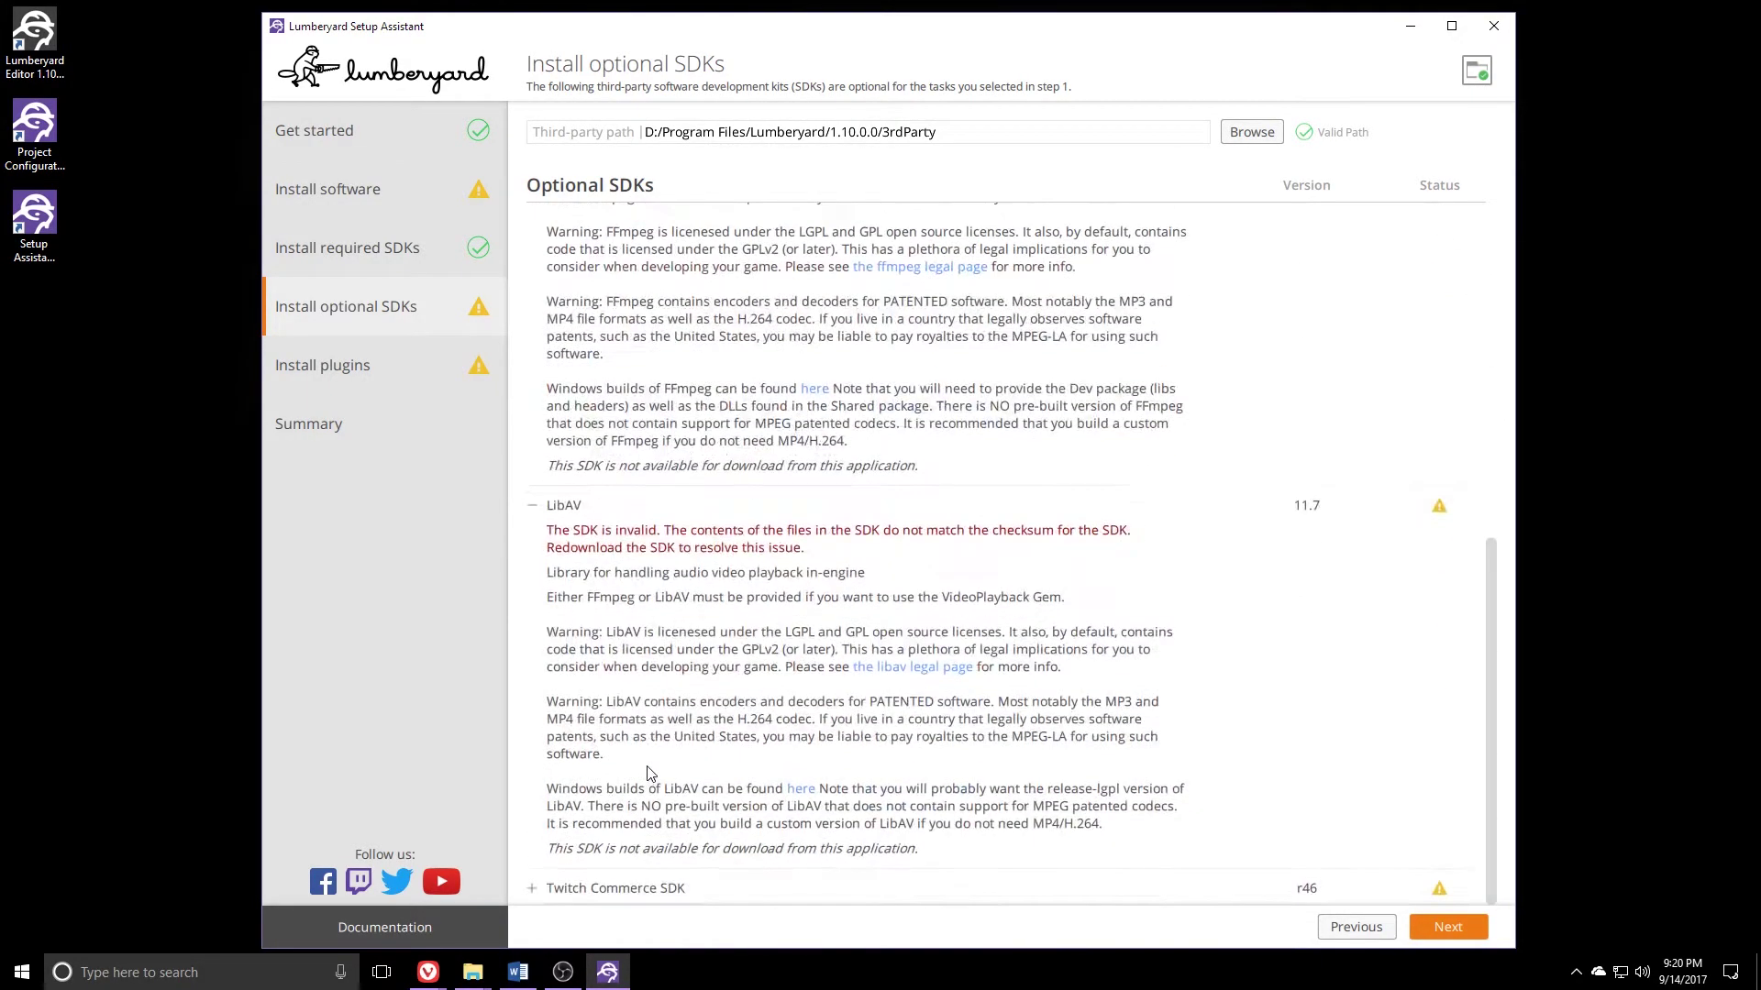
click(532, 506)
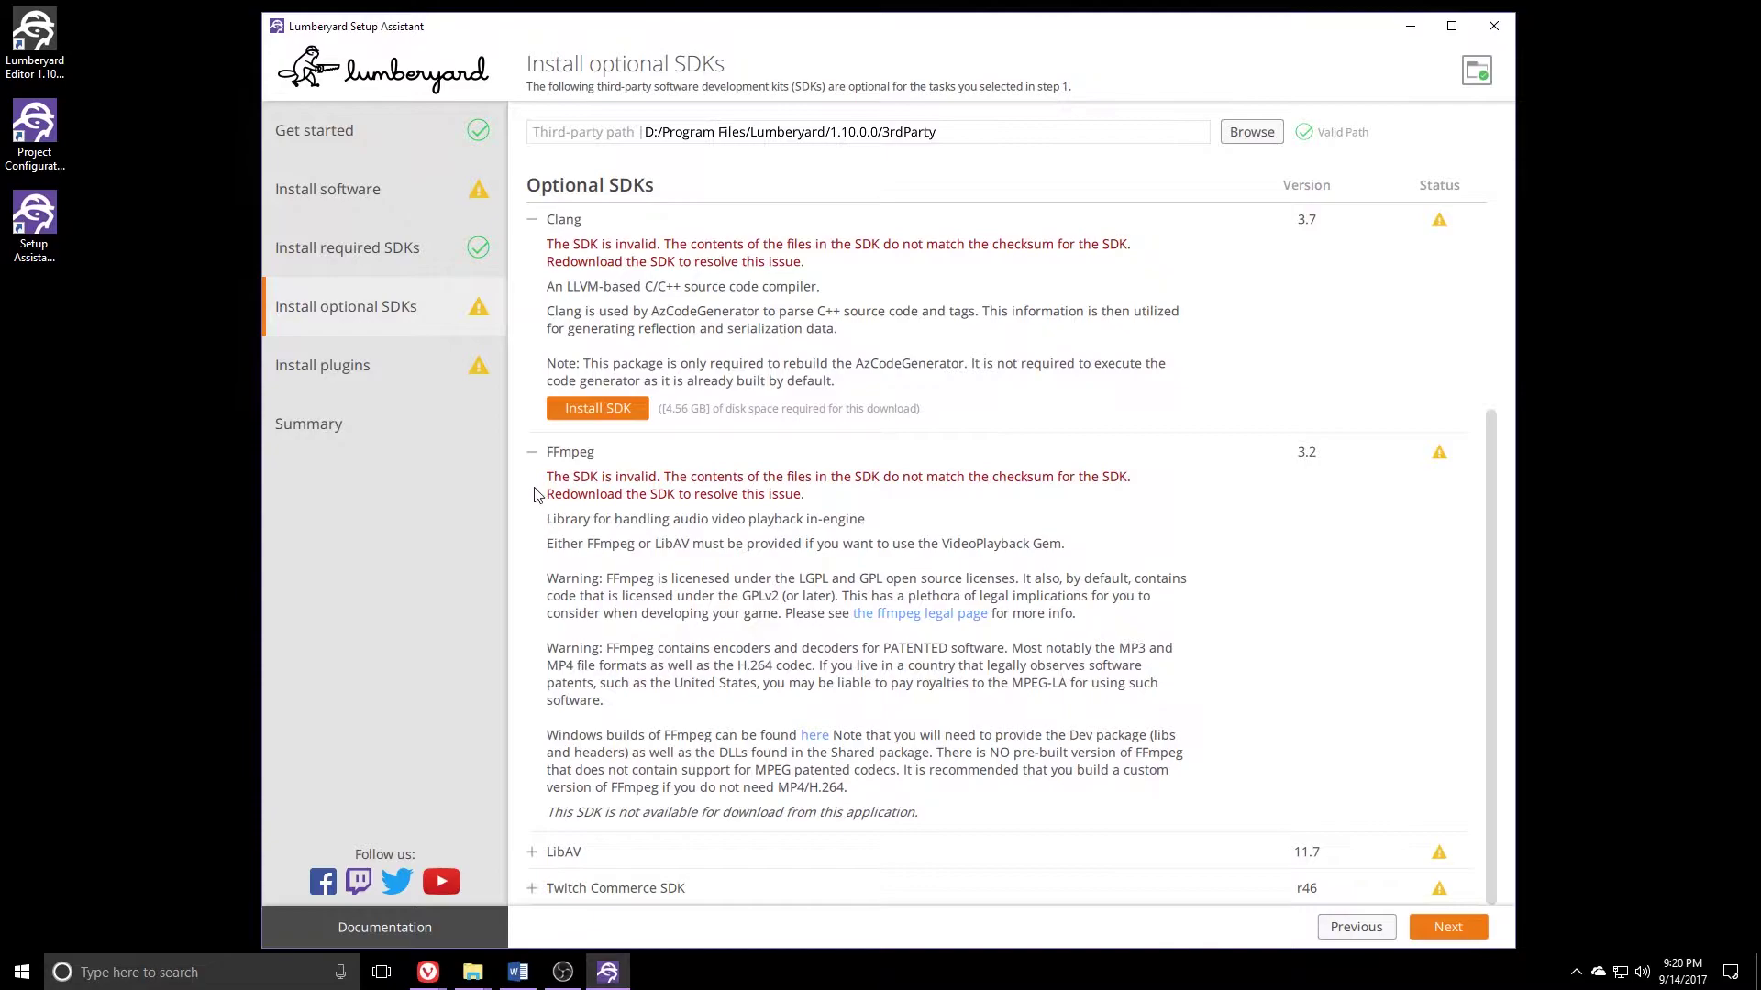
click(532, 452)
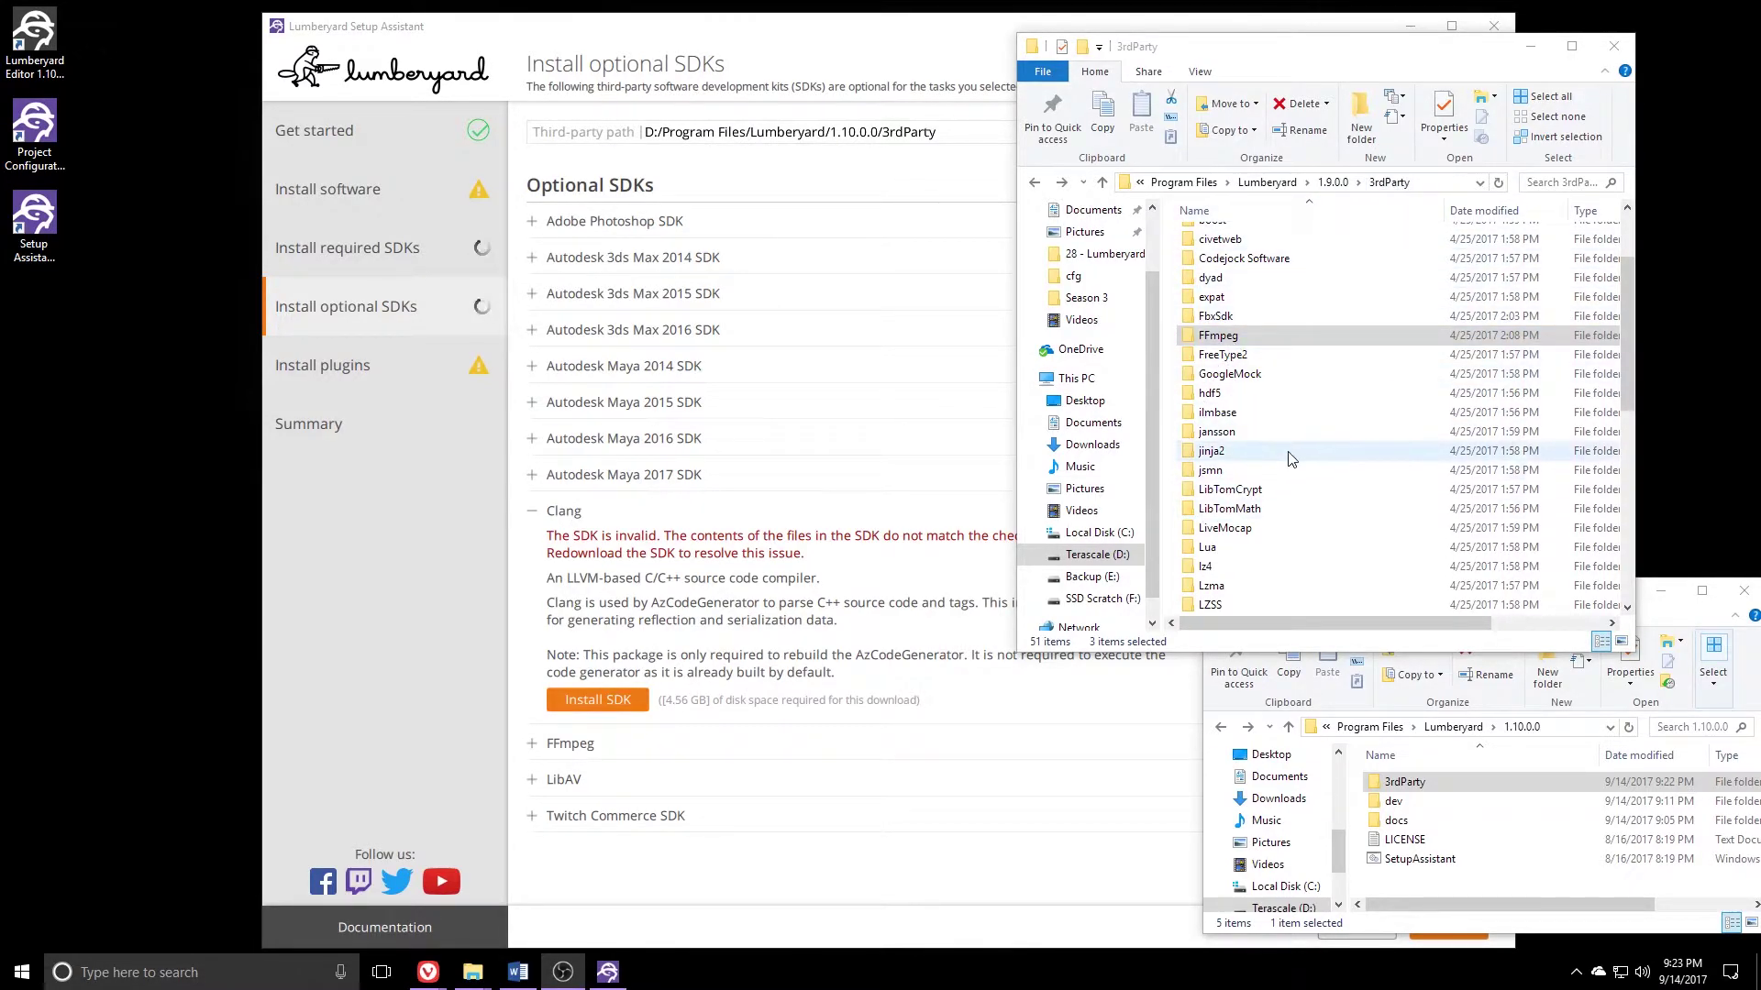
Step: Scroll the 1.9.0.0 3rdParty folder listing showing FFmpeg, Max and Maya folders
scroll(1252, 468, up, 2)
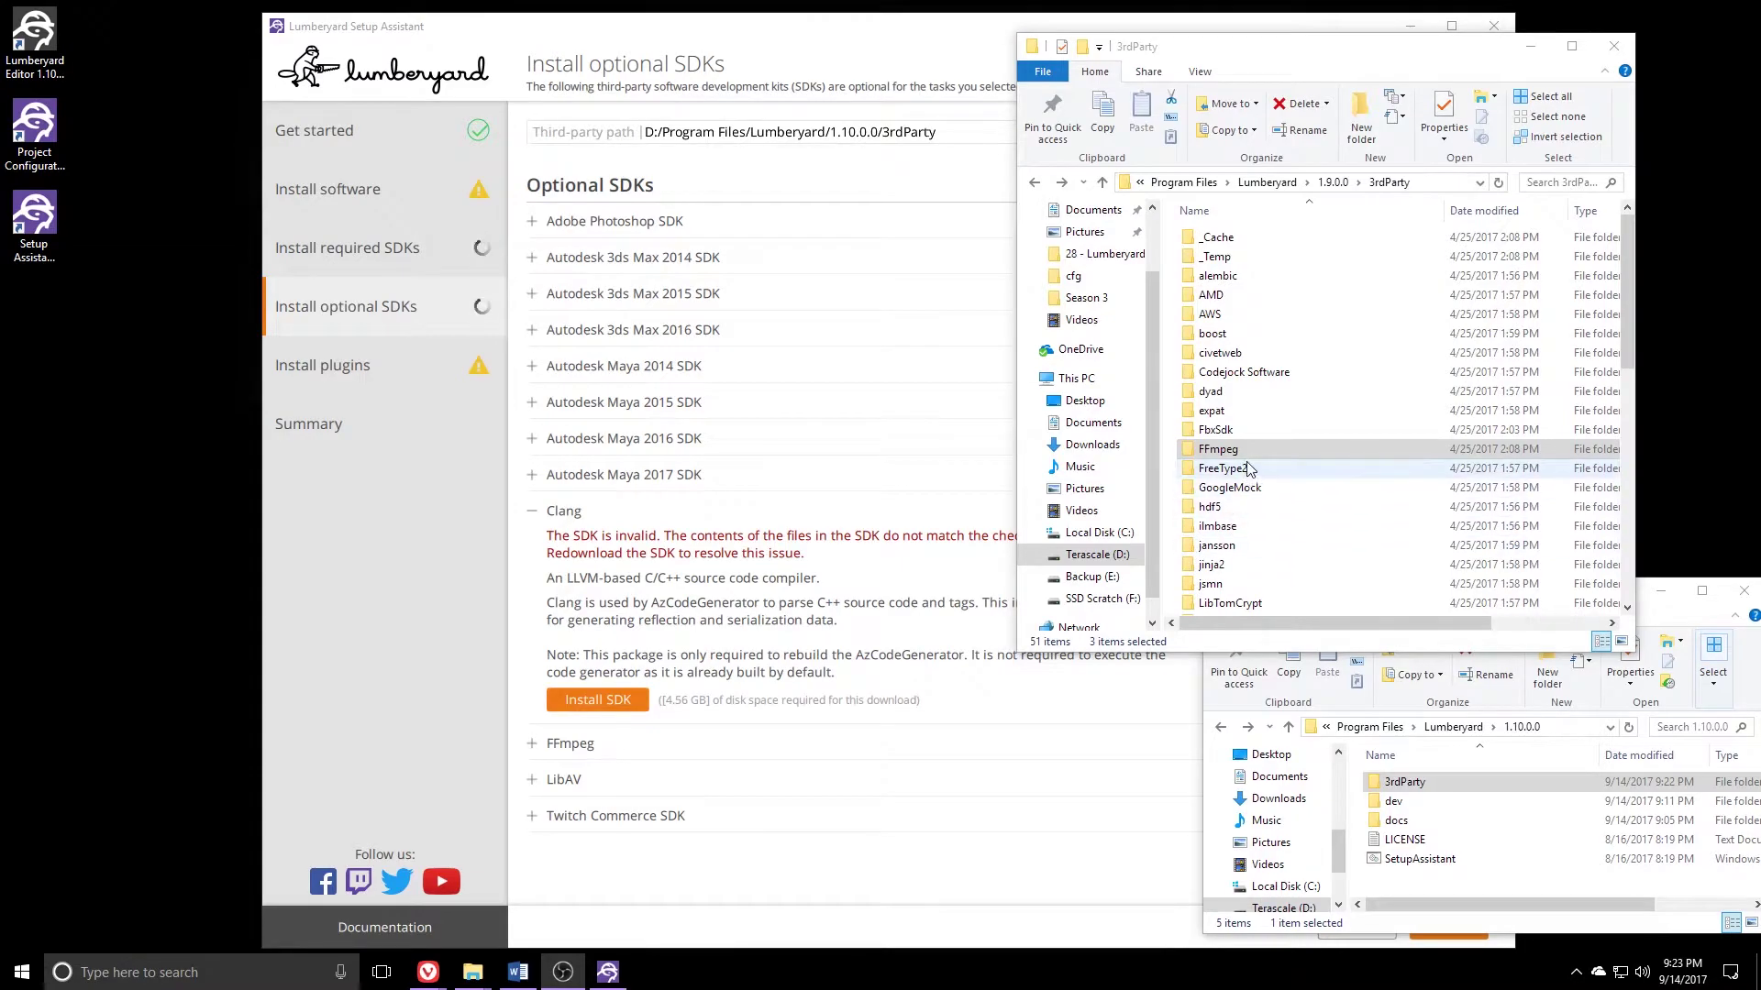
scroll(1247, 467, down, 4)
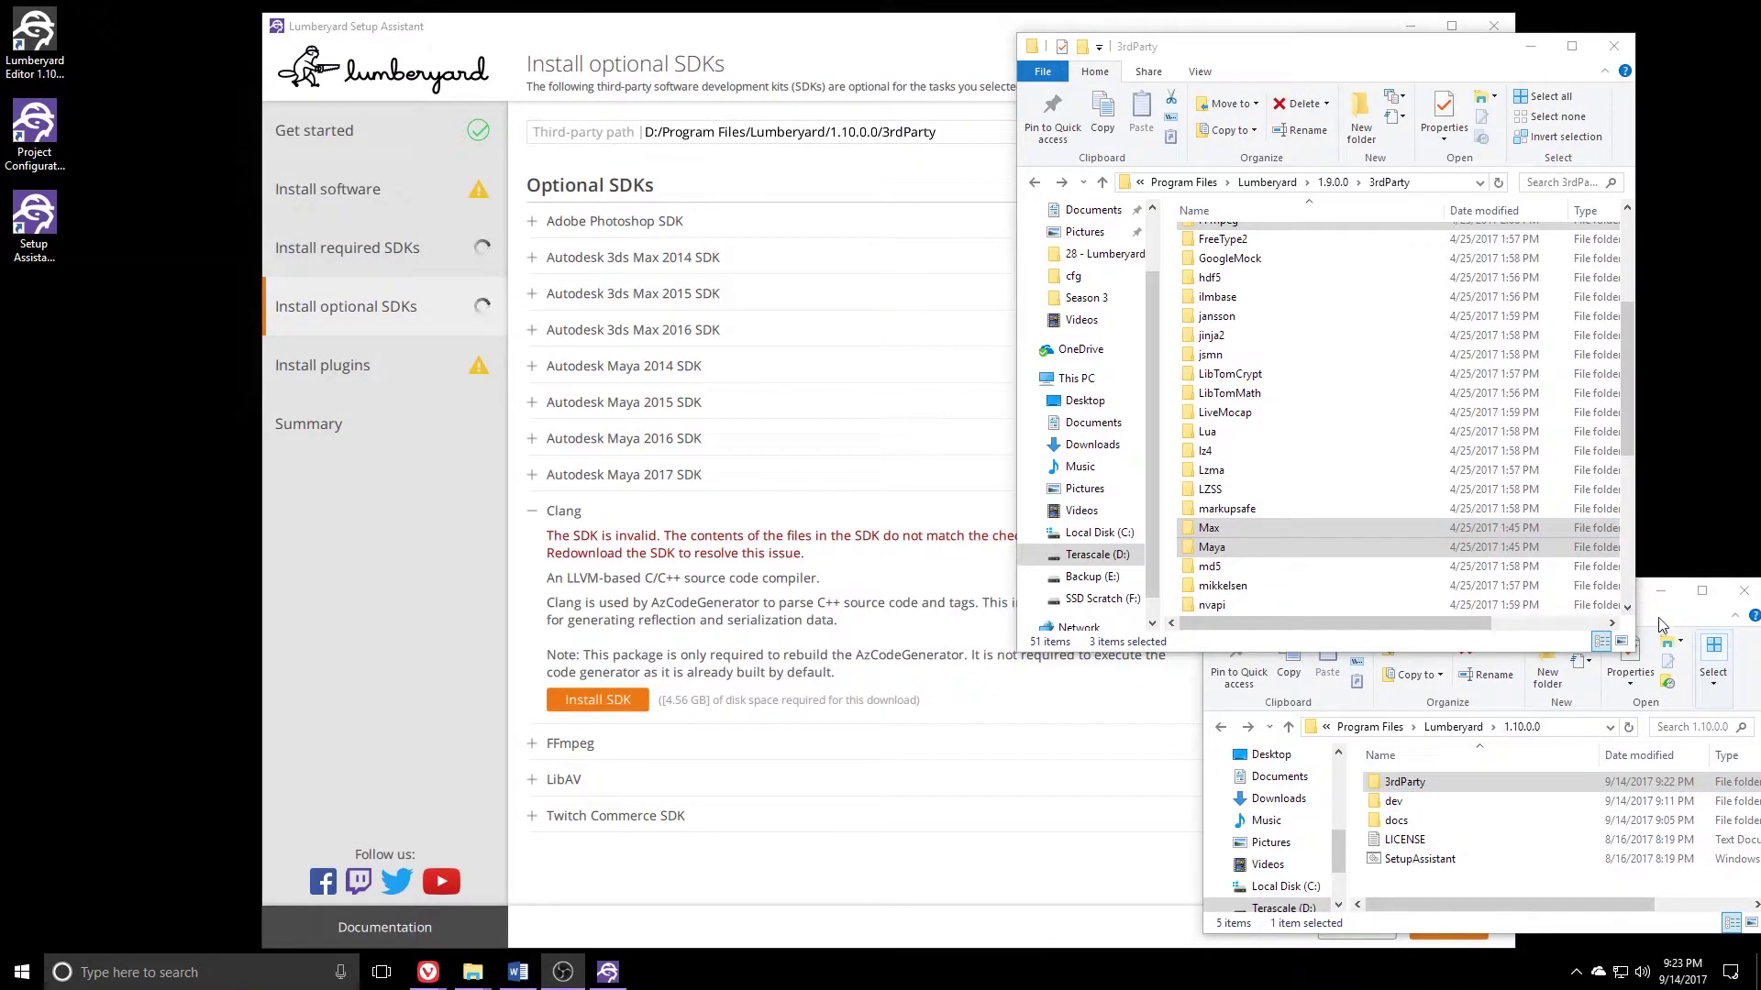
Step: Re-verify the FFmpeg, 3ds Max 2016 and Maya 2017 SDKs, then go through Plugins and Summary and close the Setup Assistant
click(807, 40)
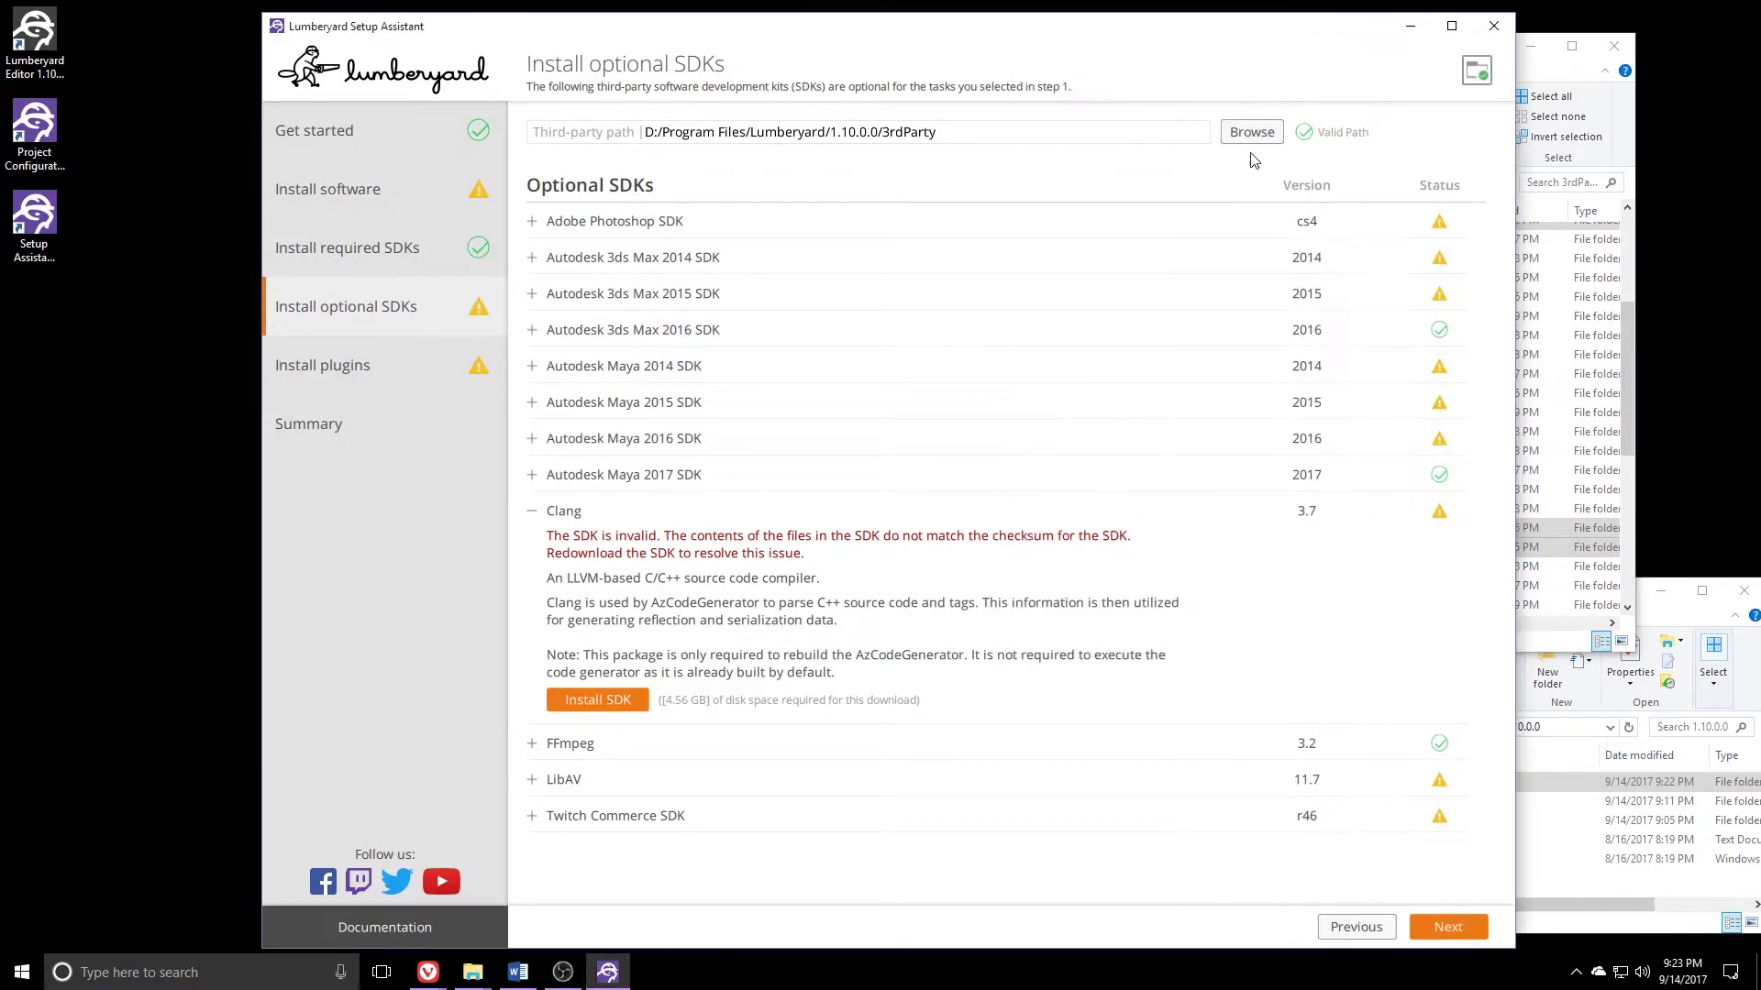
click(1478, 73)
click(1427, 928)
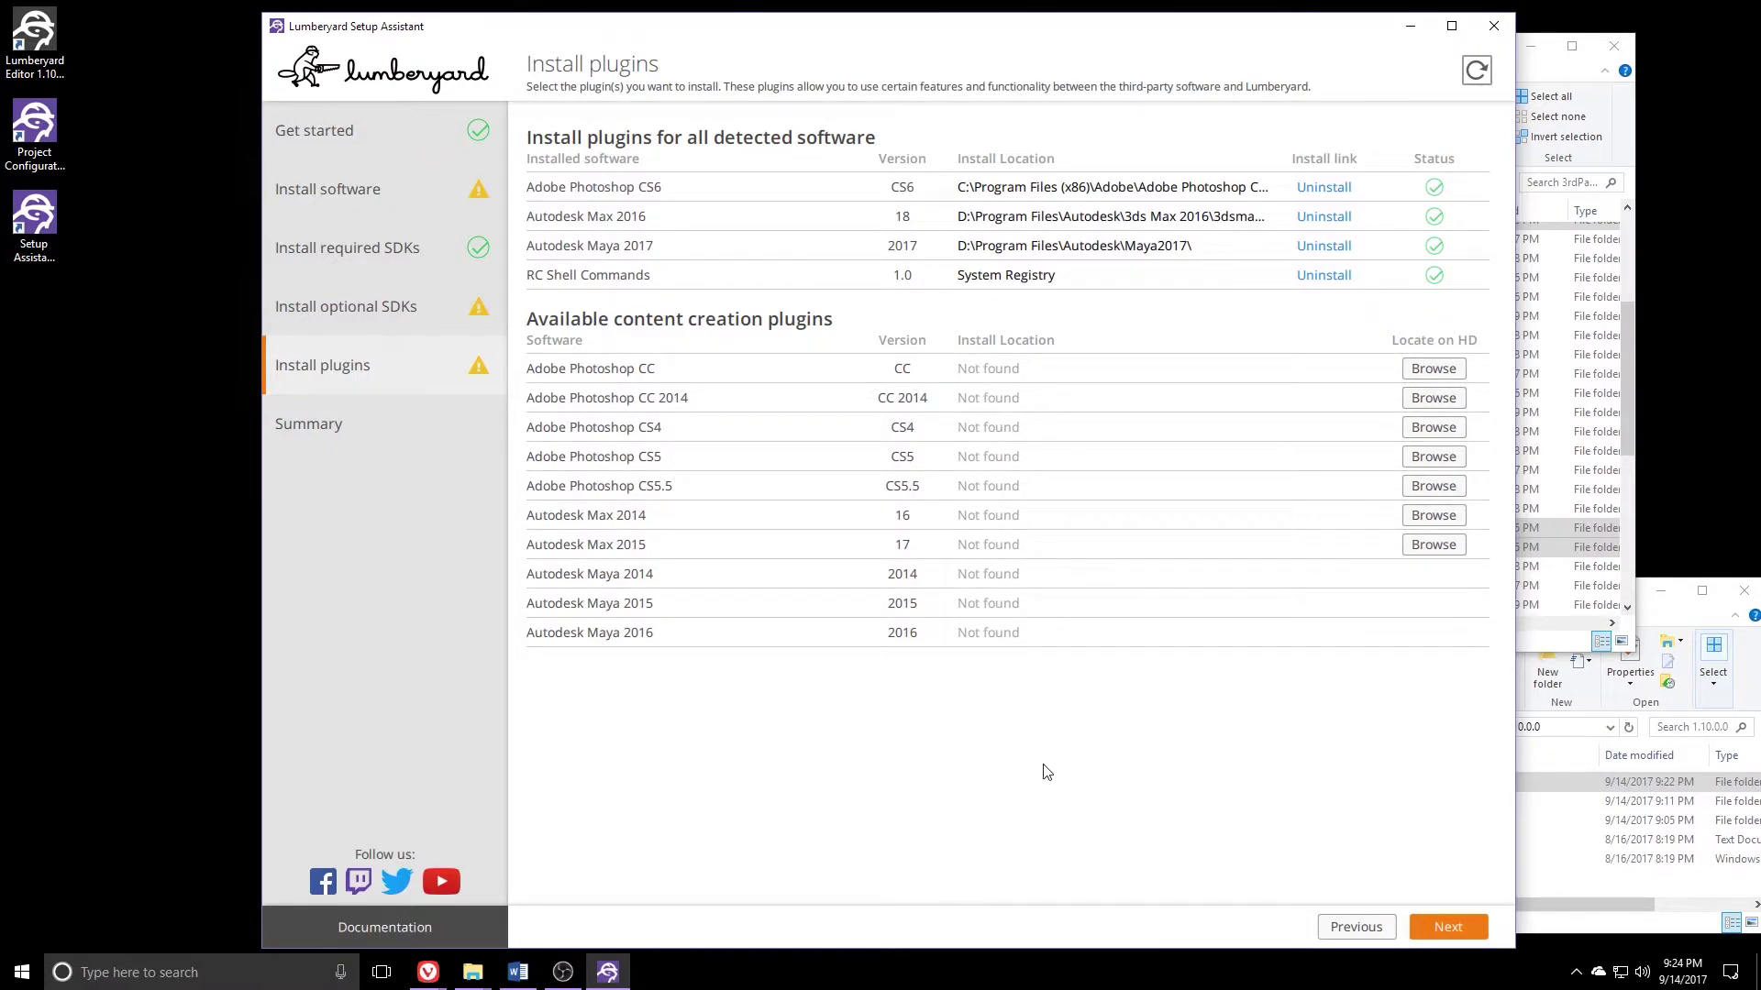
click(1446, 928)
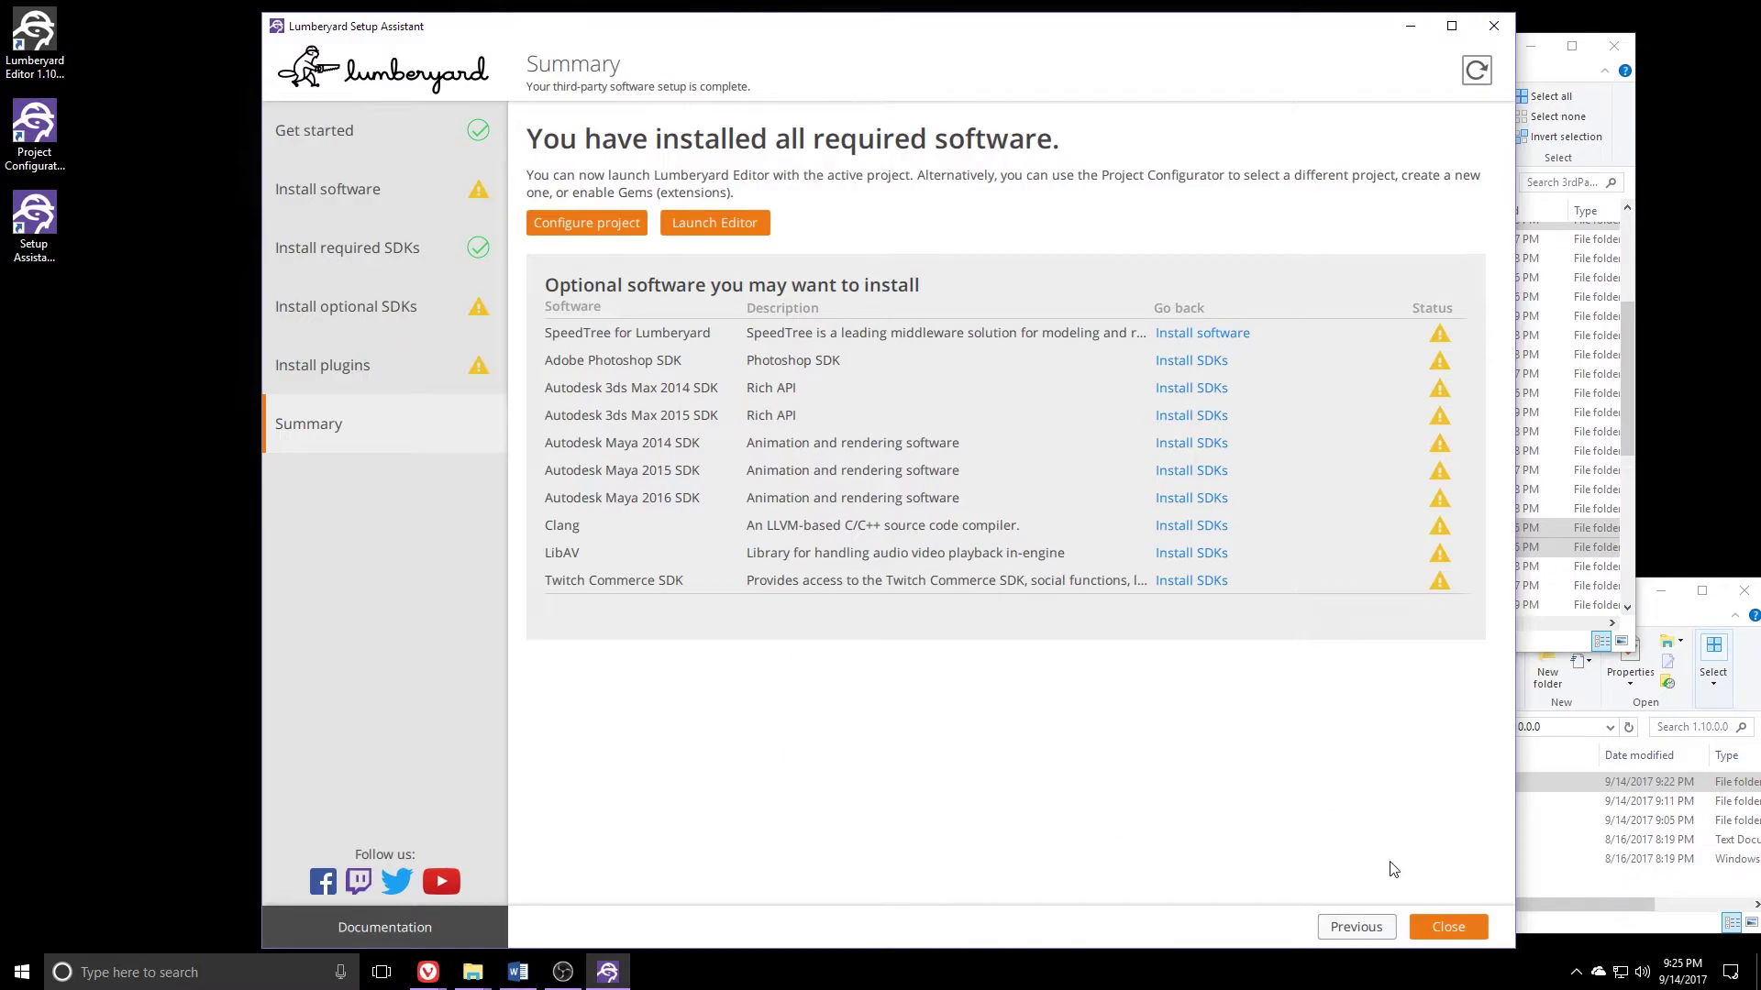
click(1445, 926)
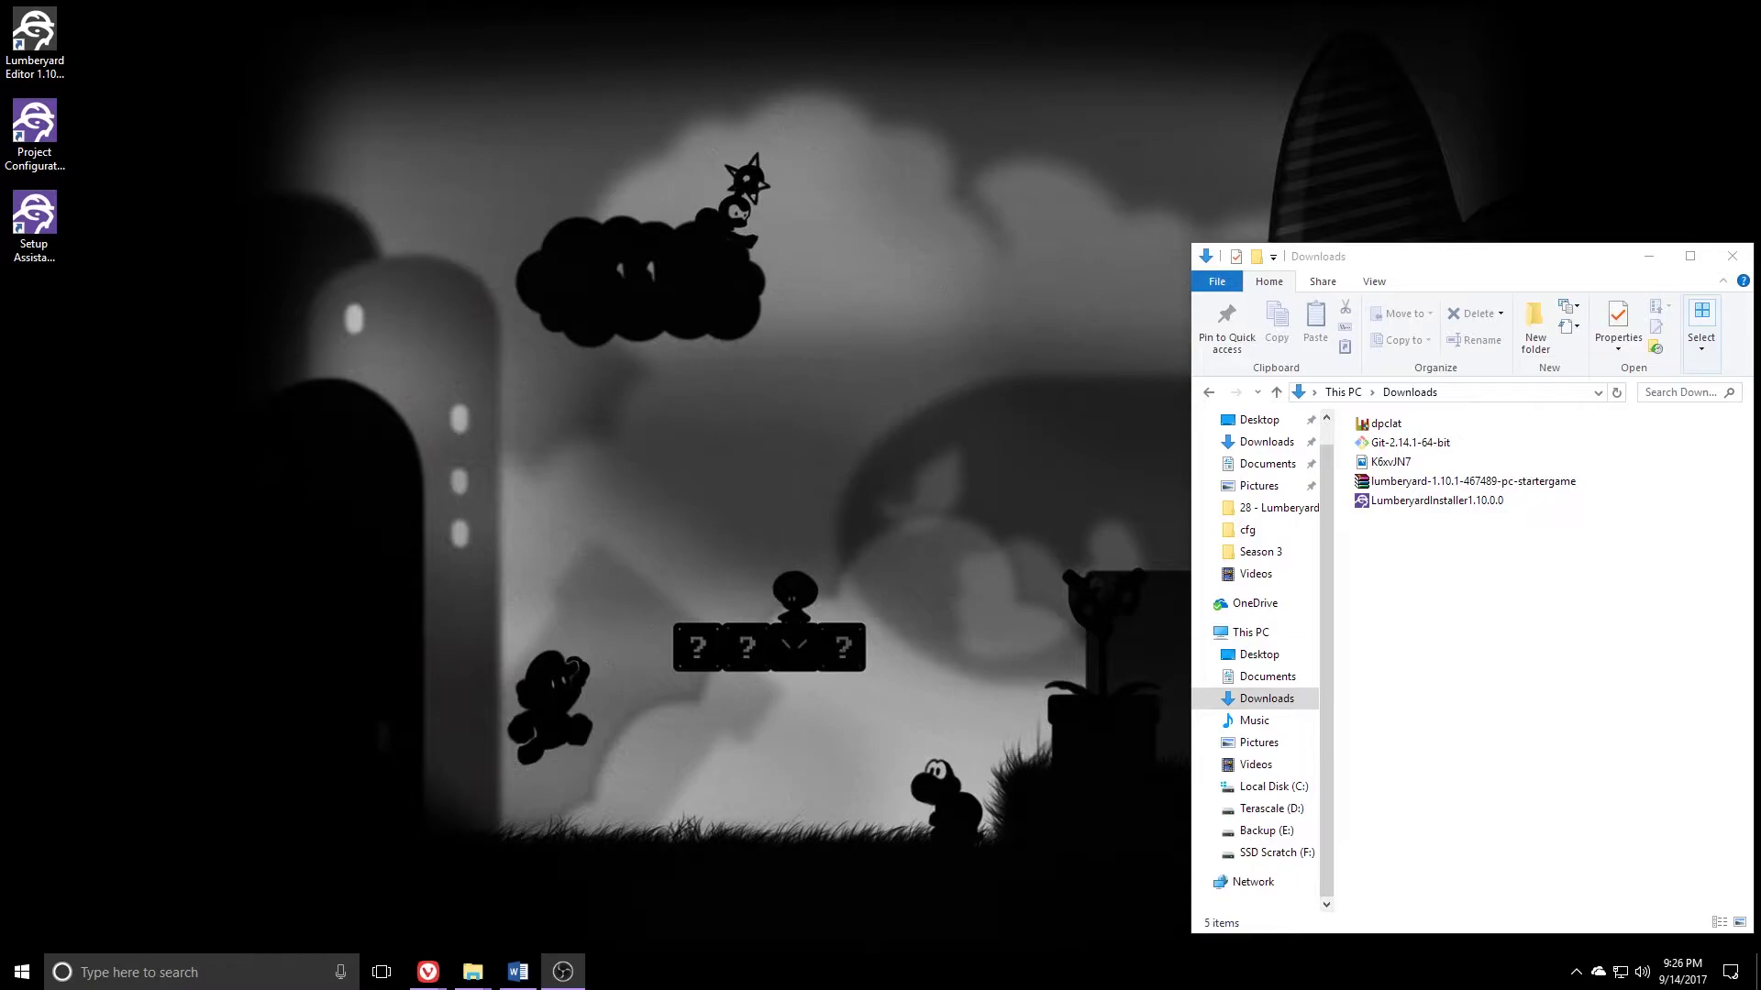
Step: Extract the StarterGame archive into its own folder in Downloads and open it
right_click(1464, 489)
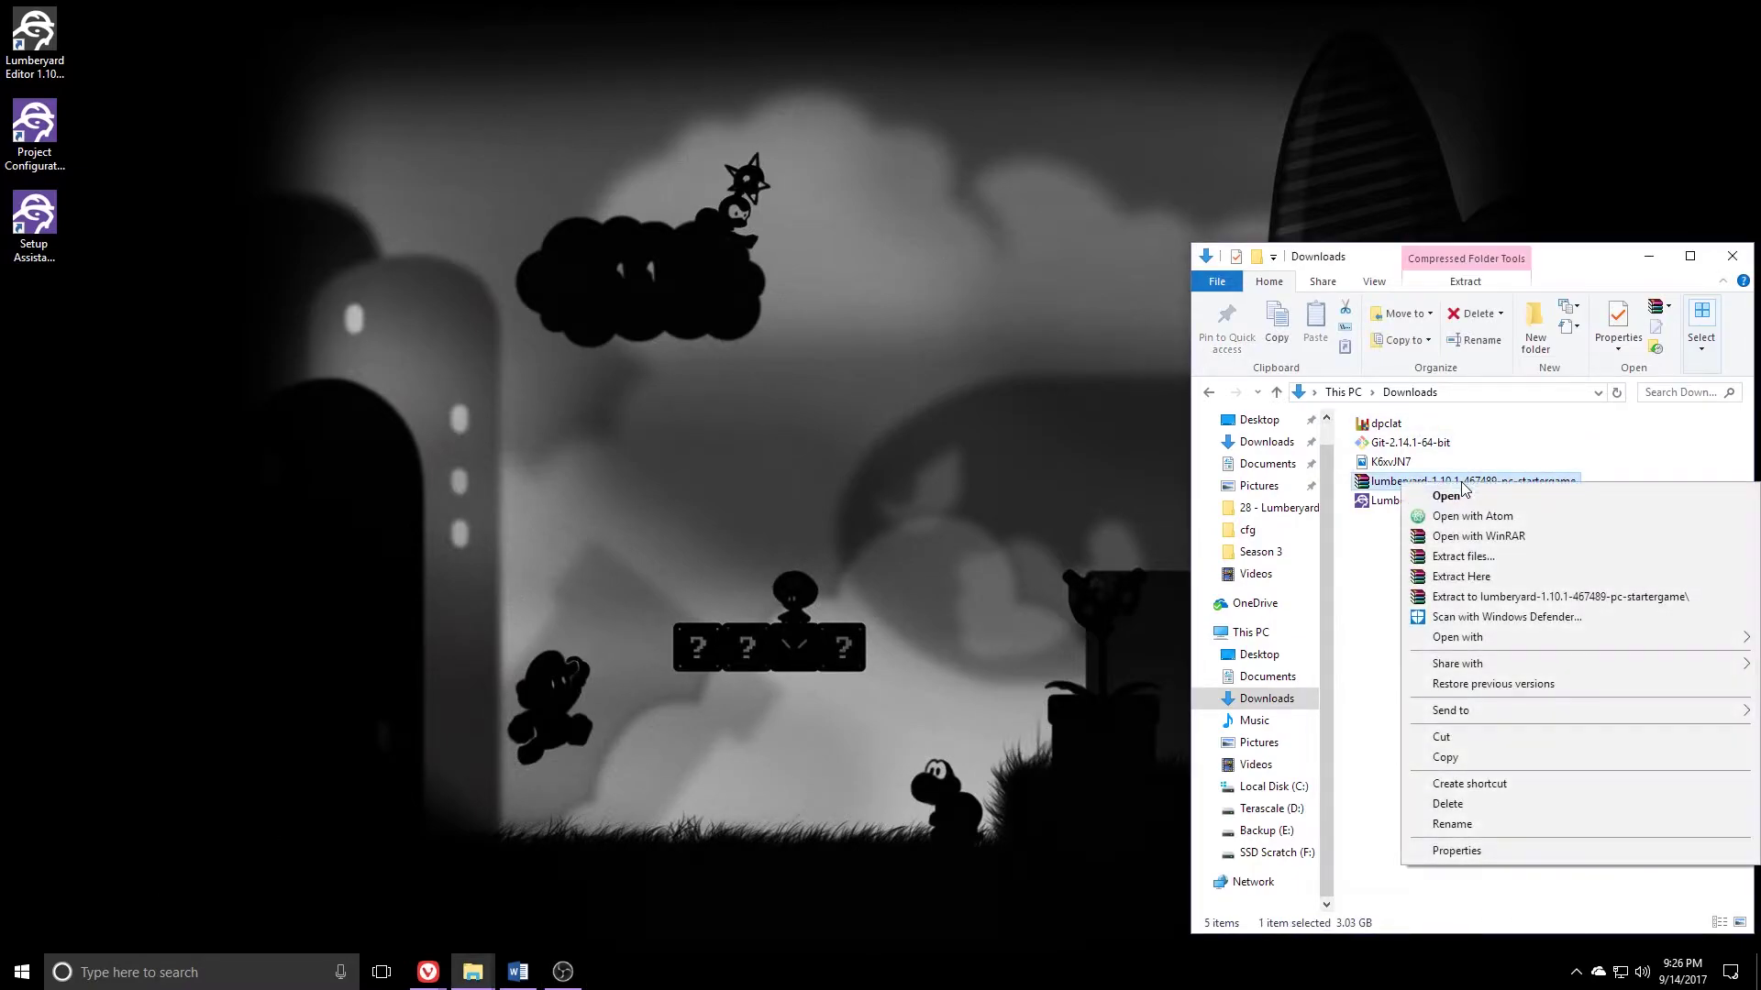
click(1490, 598)
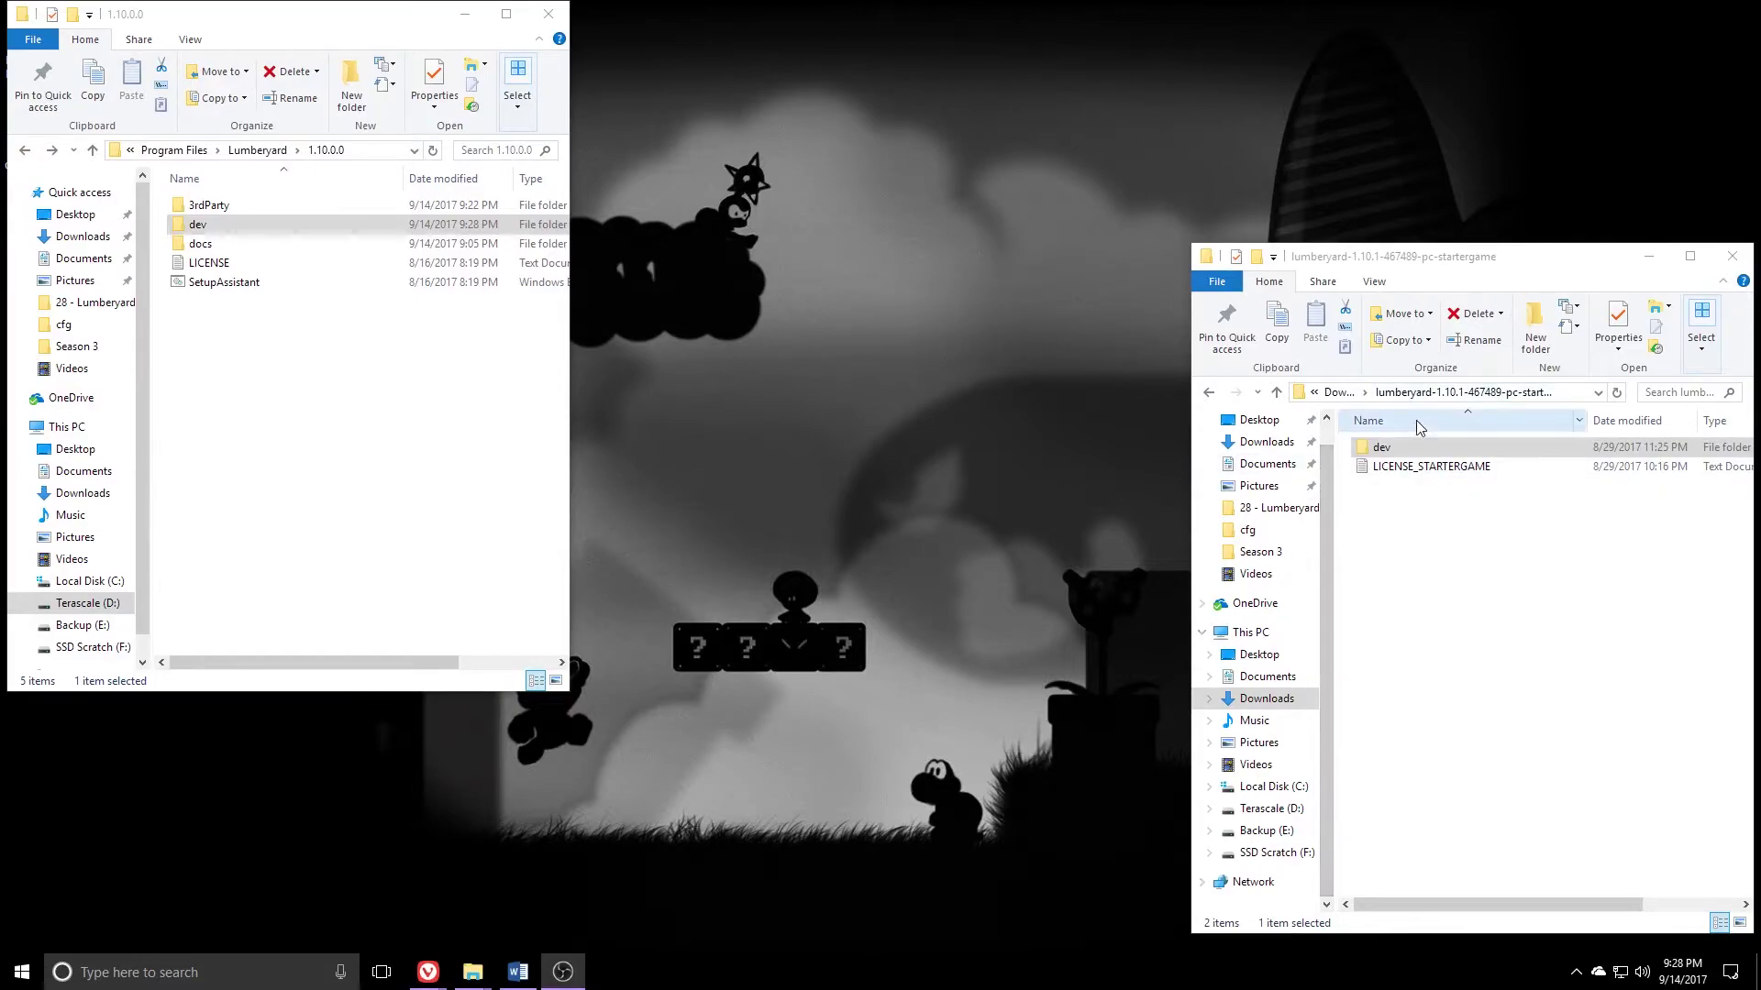
key(alt+Up)
double_click(1415, 431)
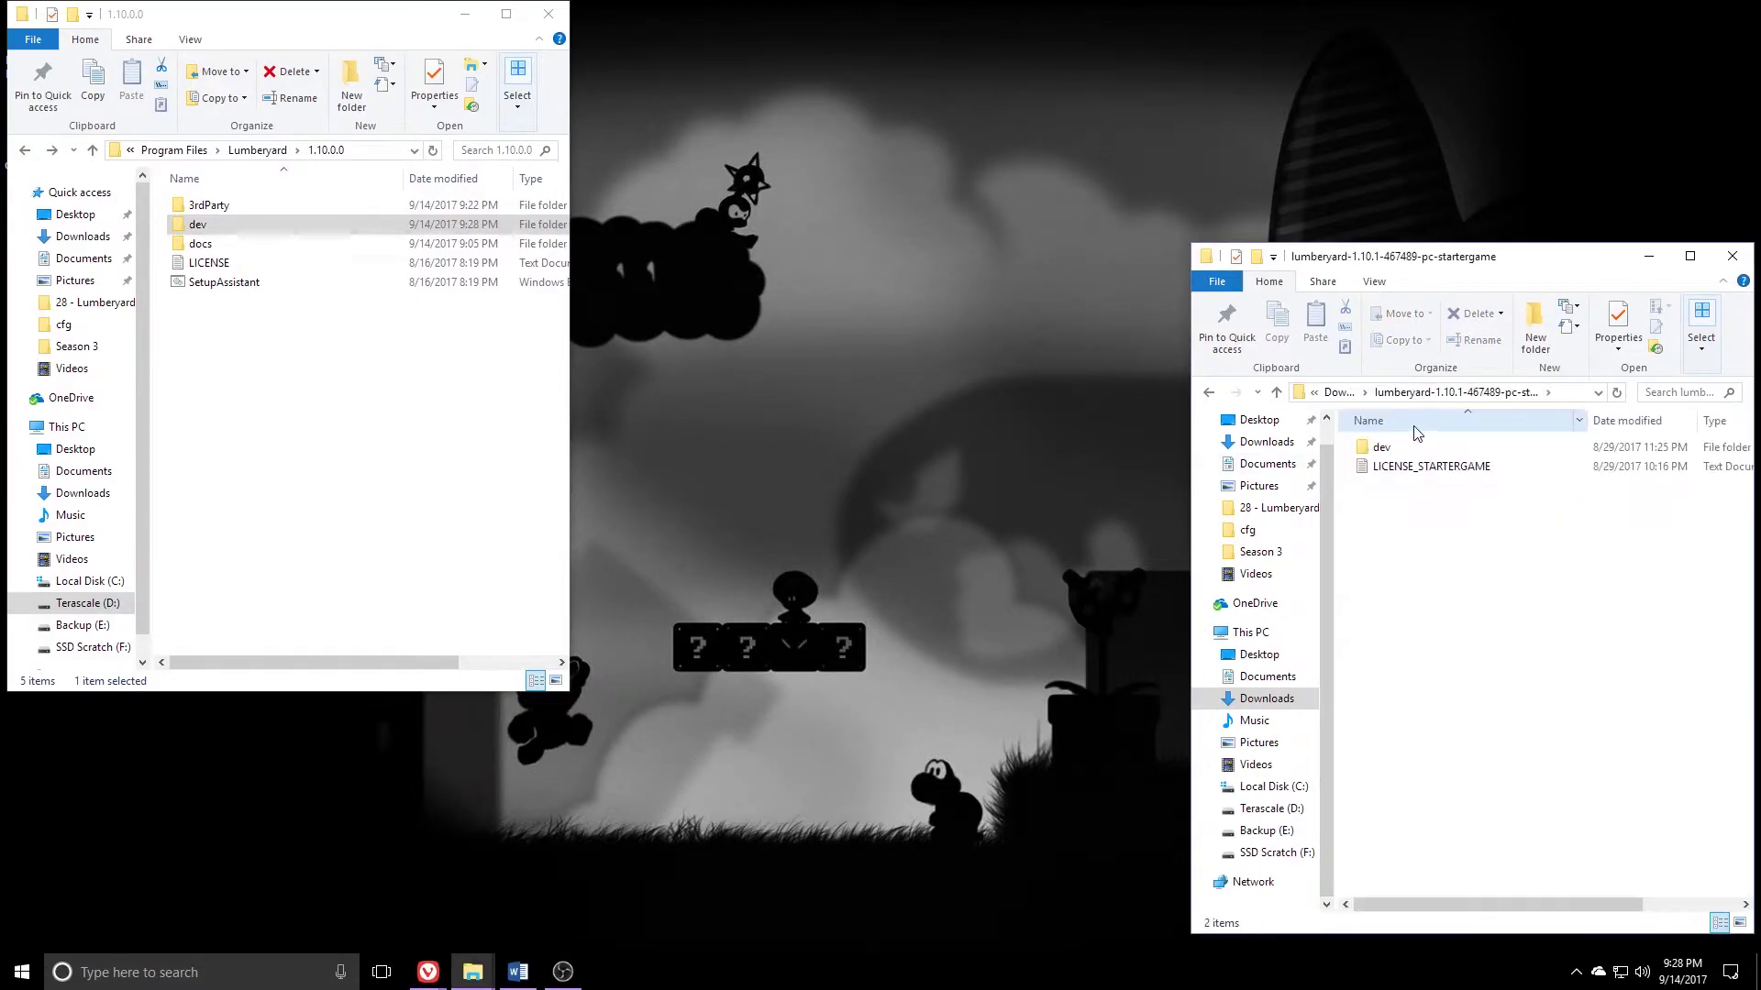
Step: Copy the StarterGame dev folder and paste it into the 1.10.0.0 folder to merge
click(1383, 449)
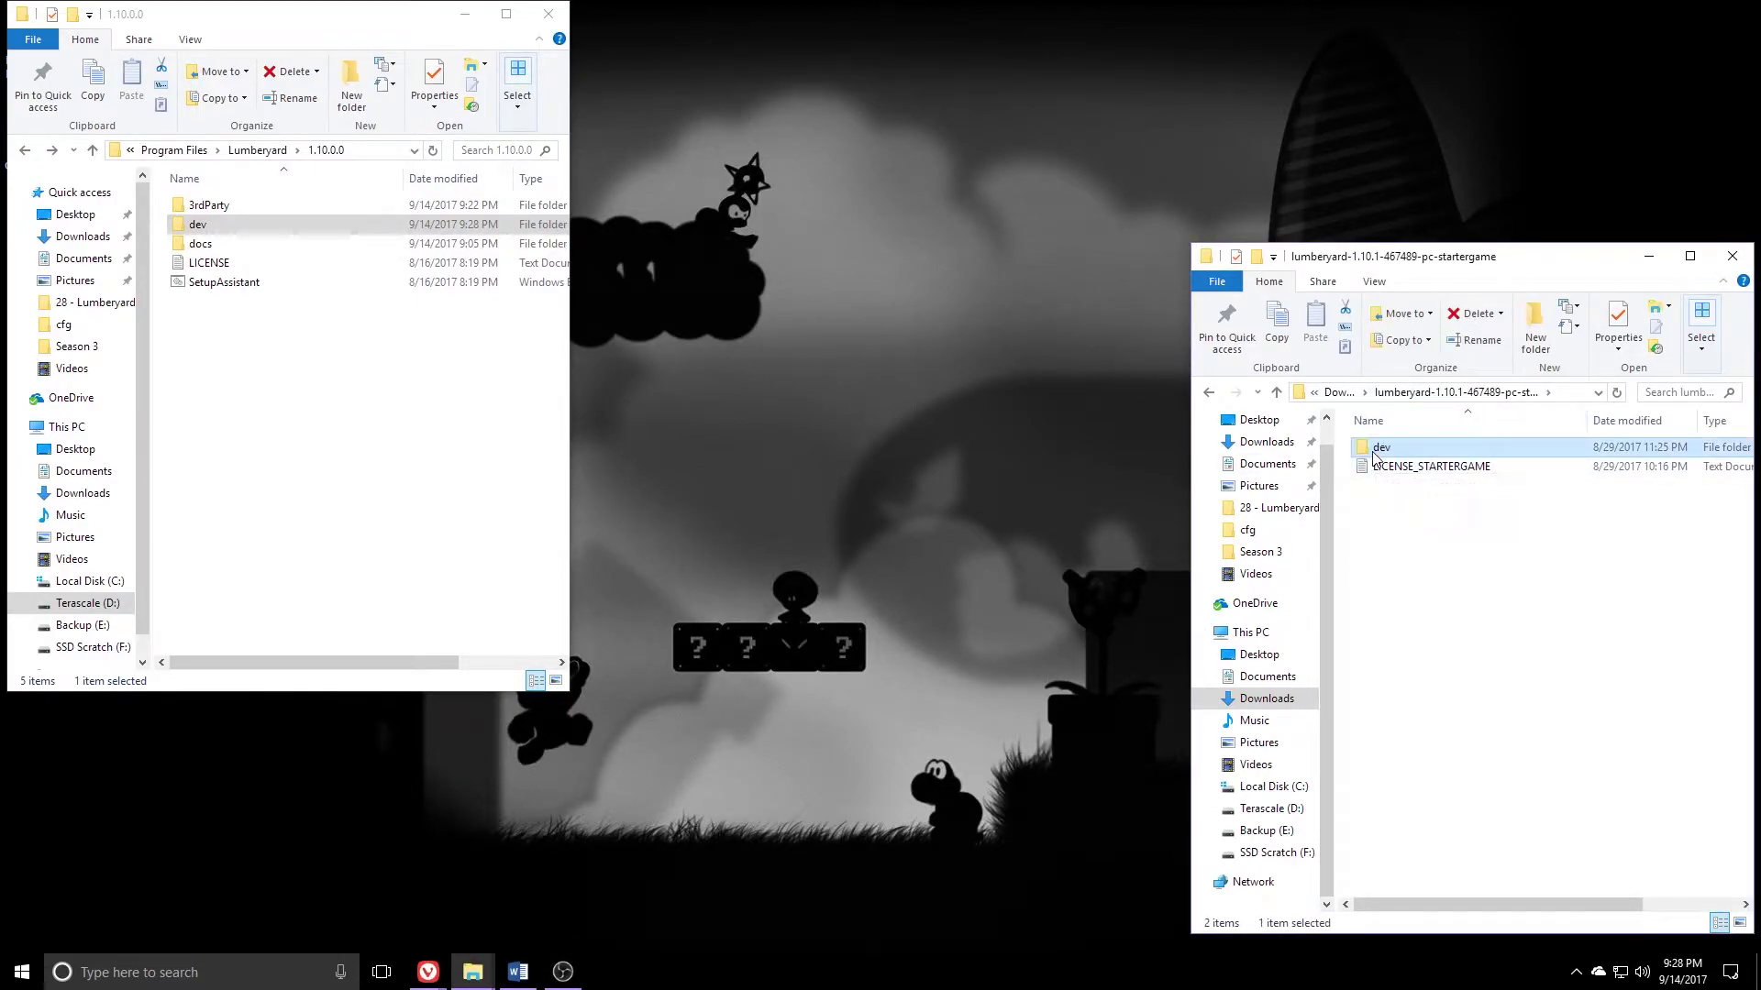
right_click(1373, 449)
click(1447, 845)
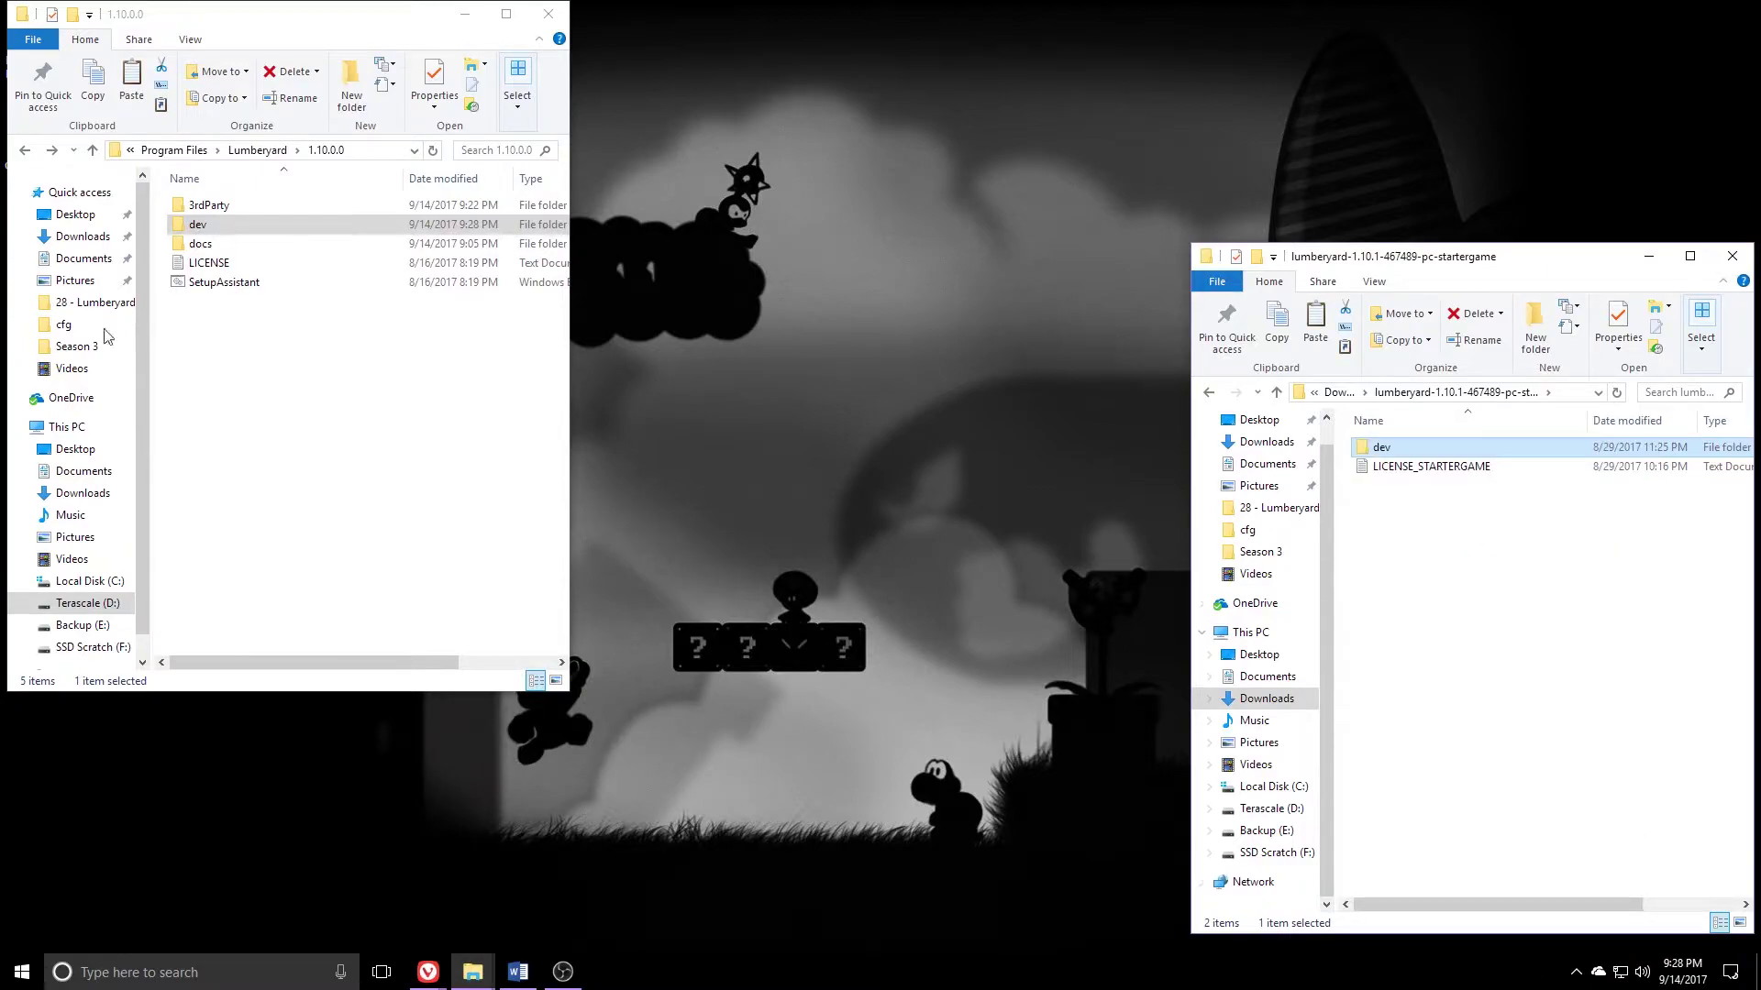
drag(309, 46, 442, 135)
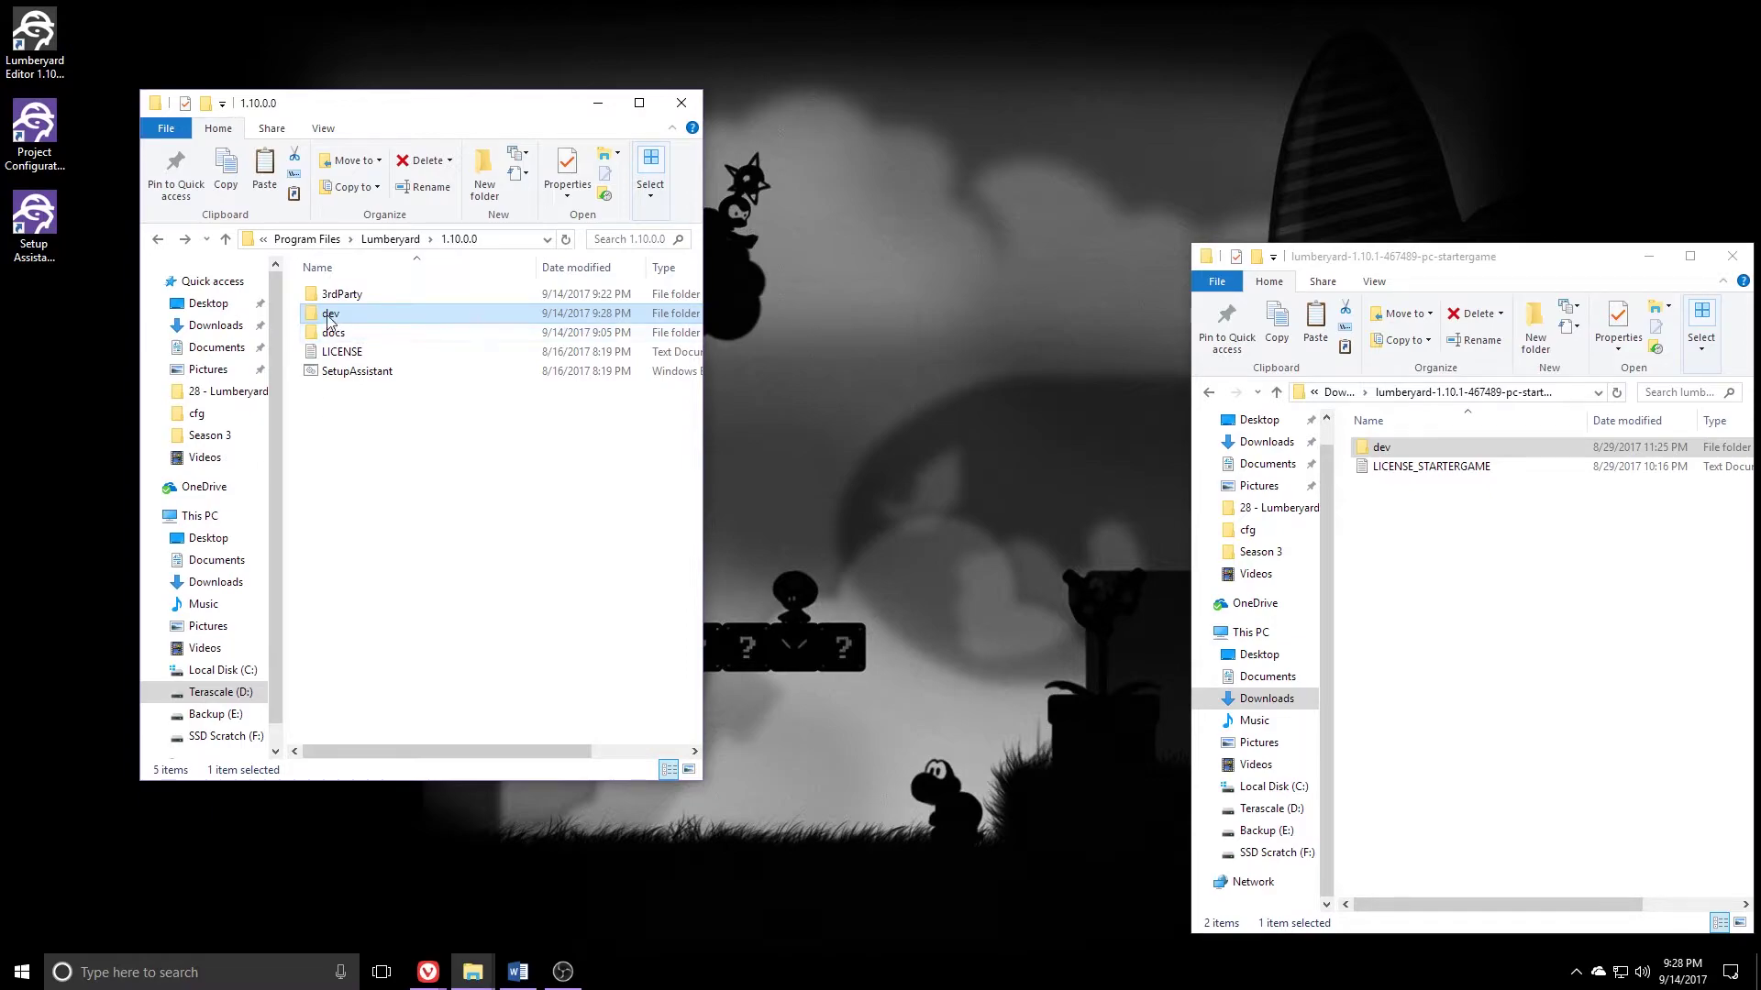
click(408, 513)
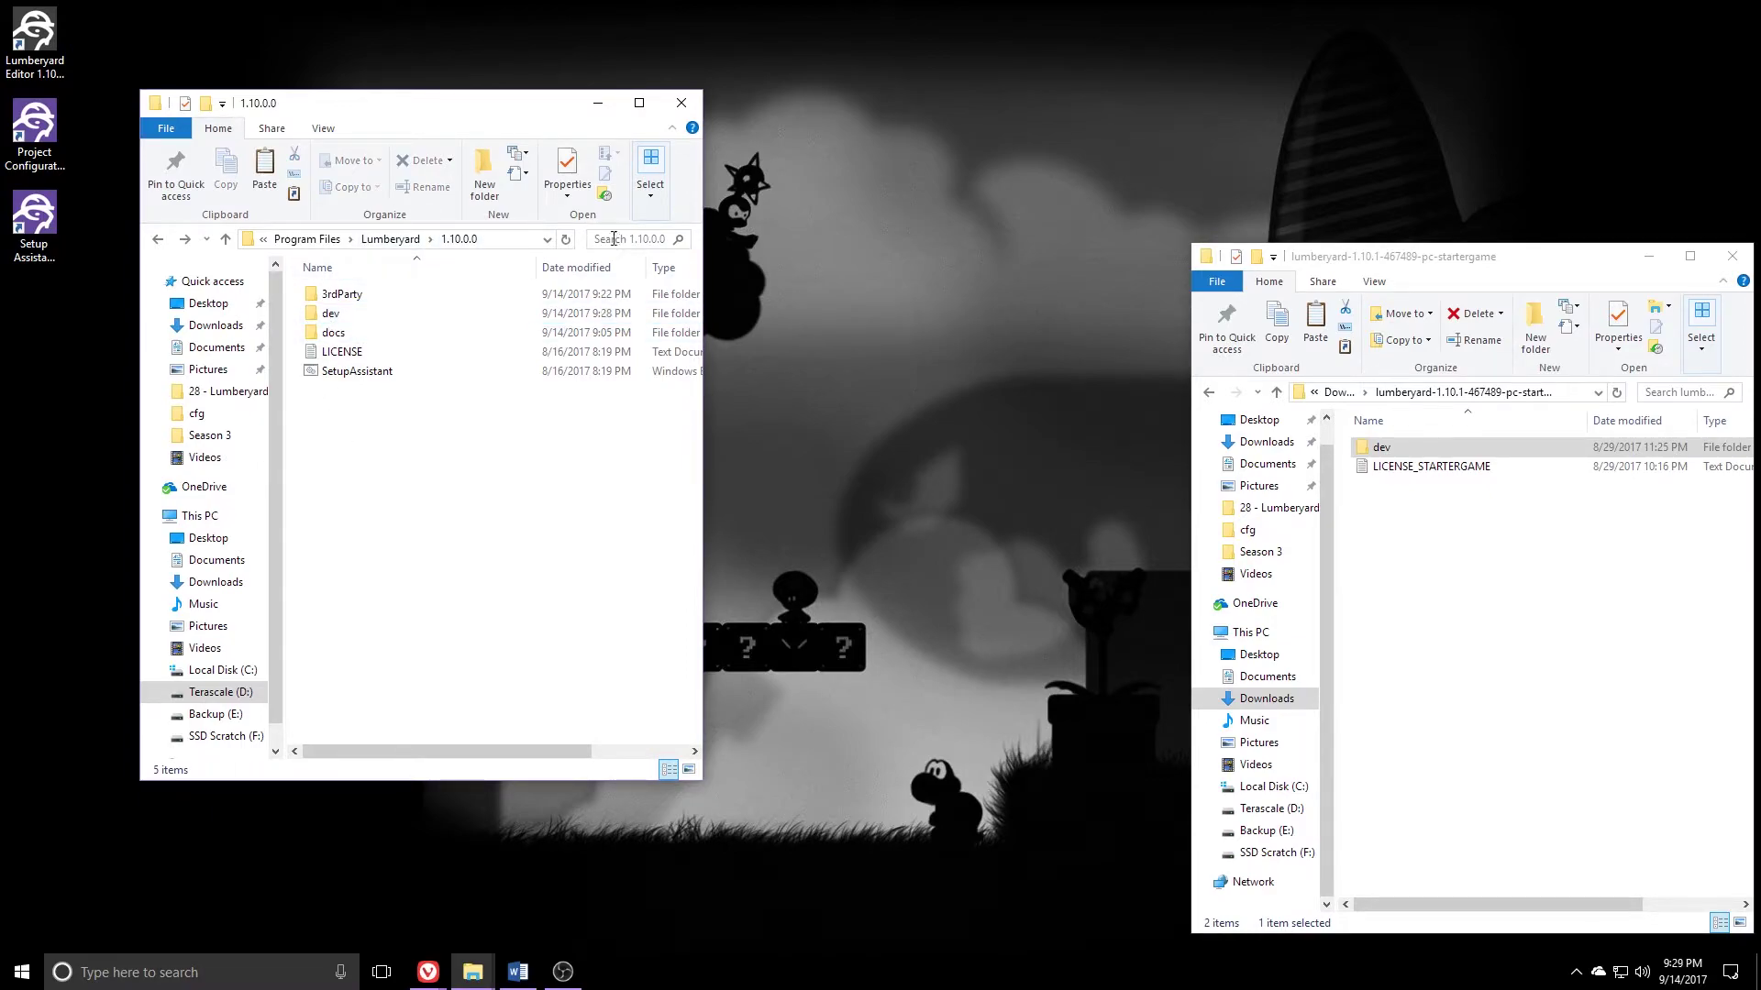
right_click(294, 544)
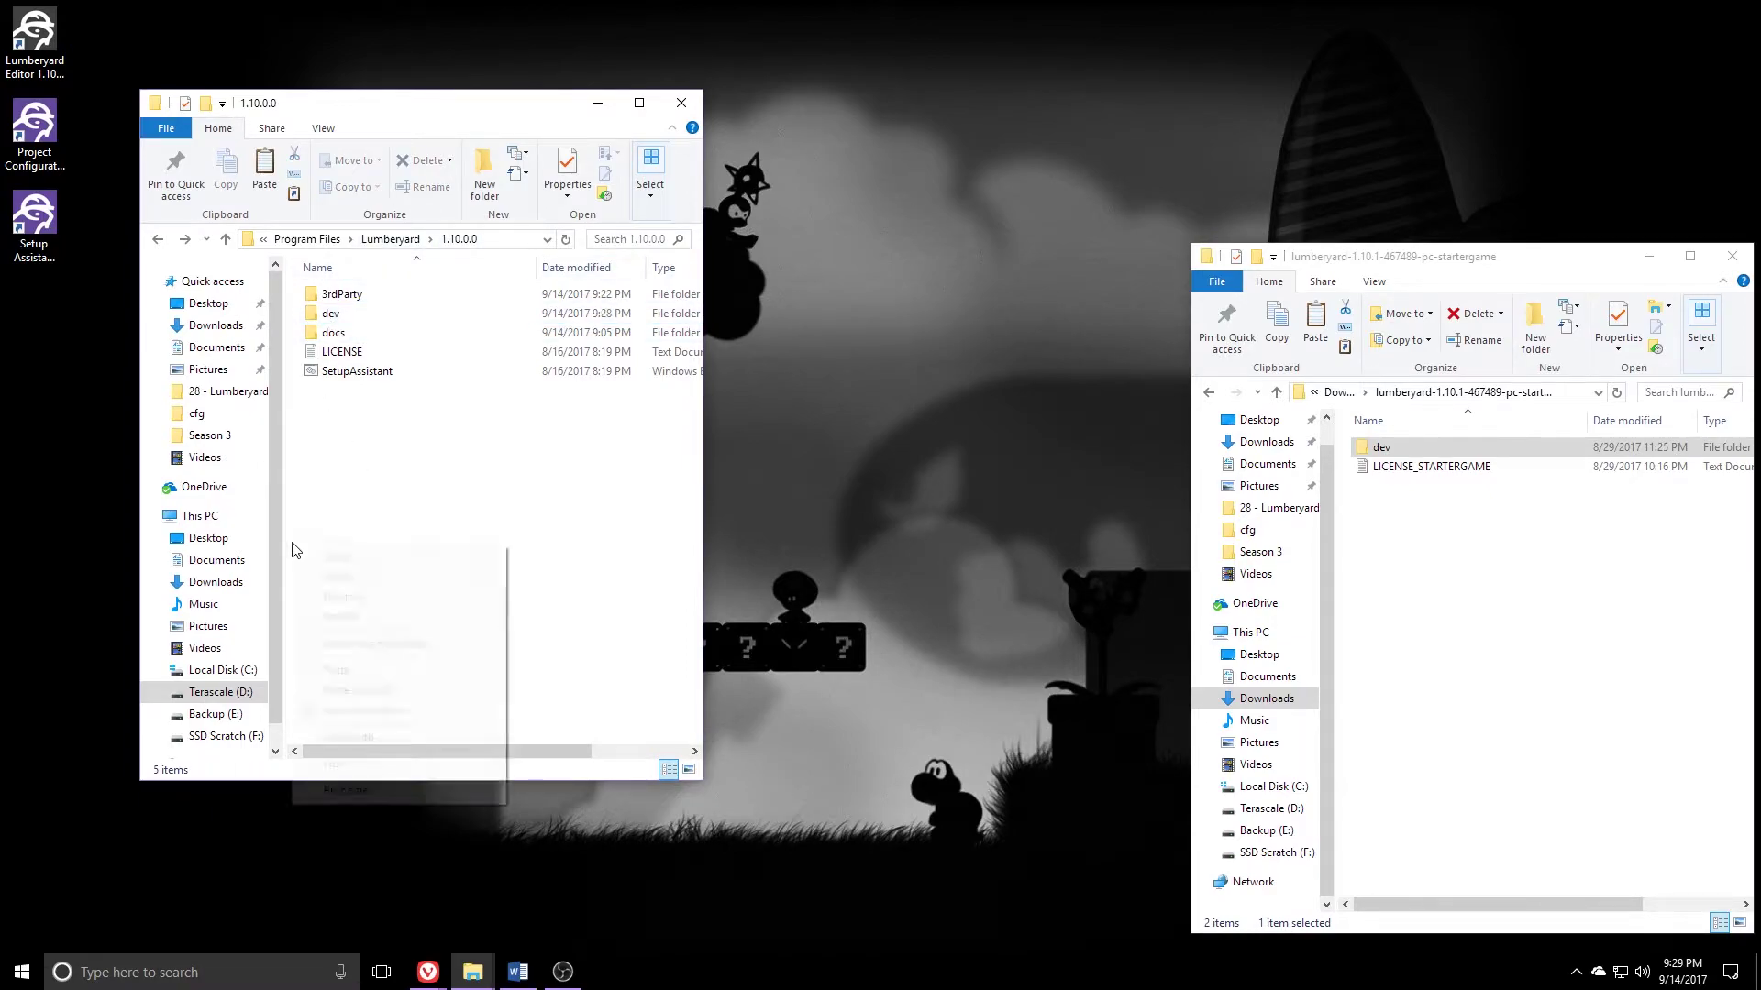
click(373, 675)
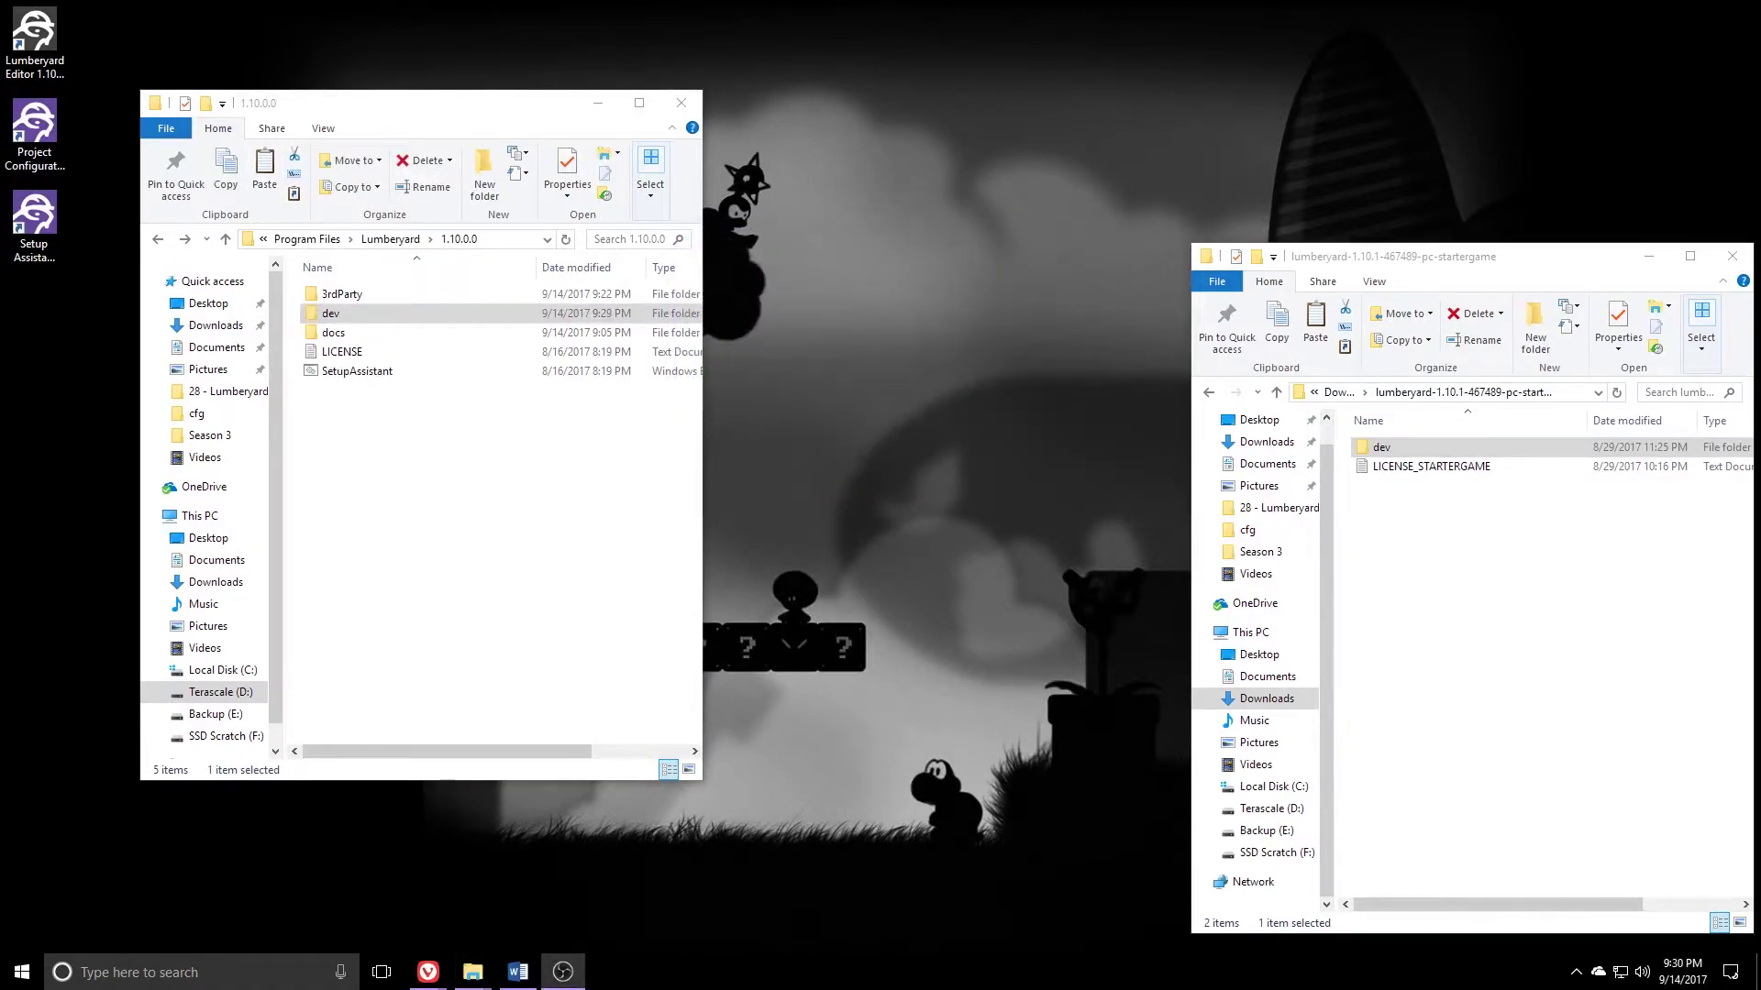
Step: Open the merged dev folder in 1.10.0.0, then show the desktop
click(342, 316)
double_click(323, 314)
scroll(452, 629, down, 3)
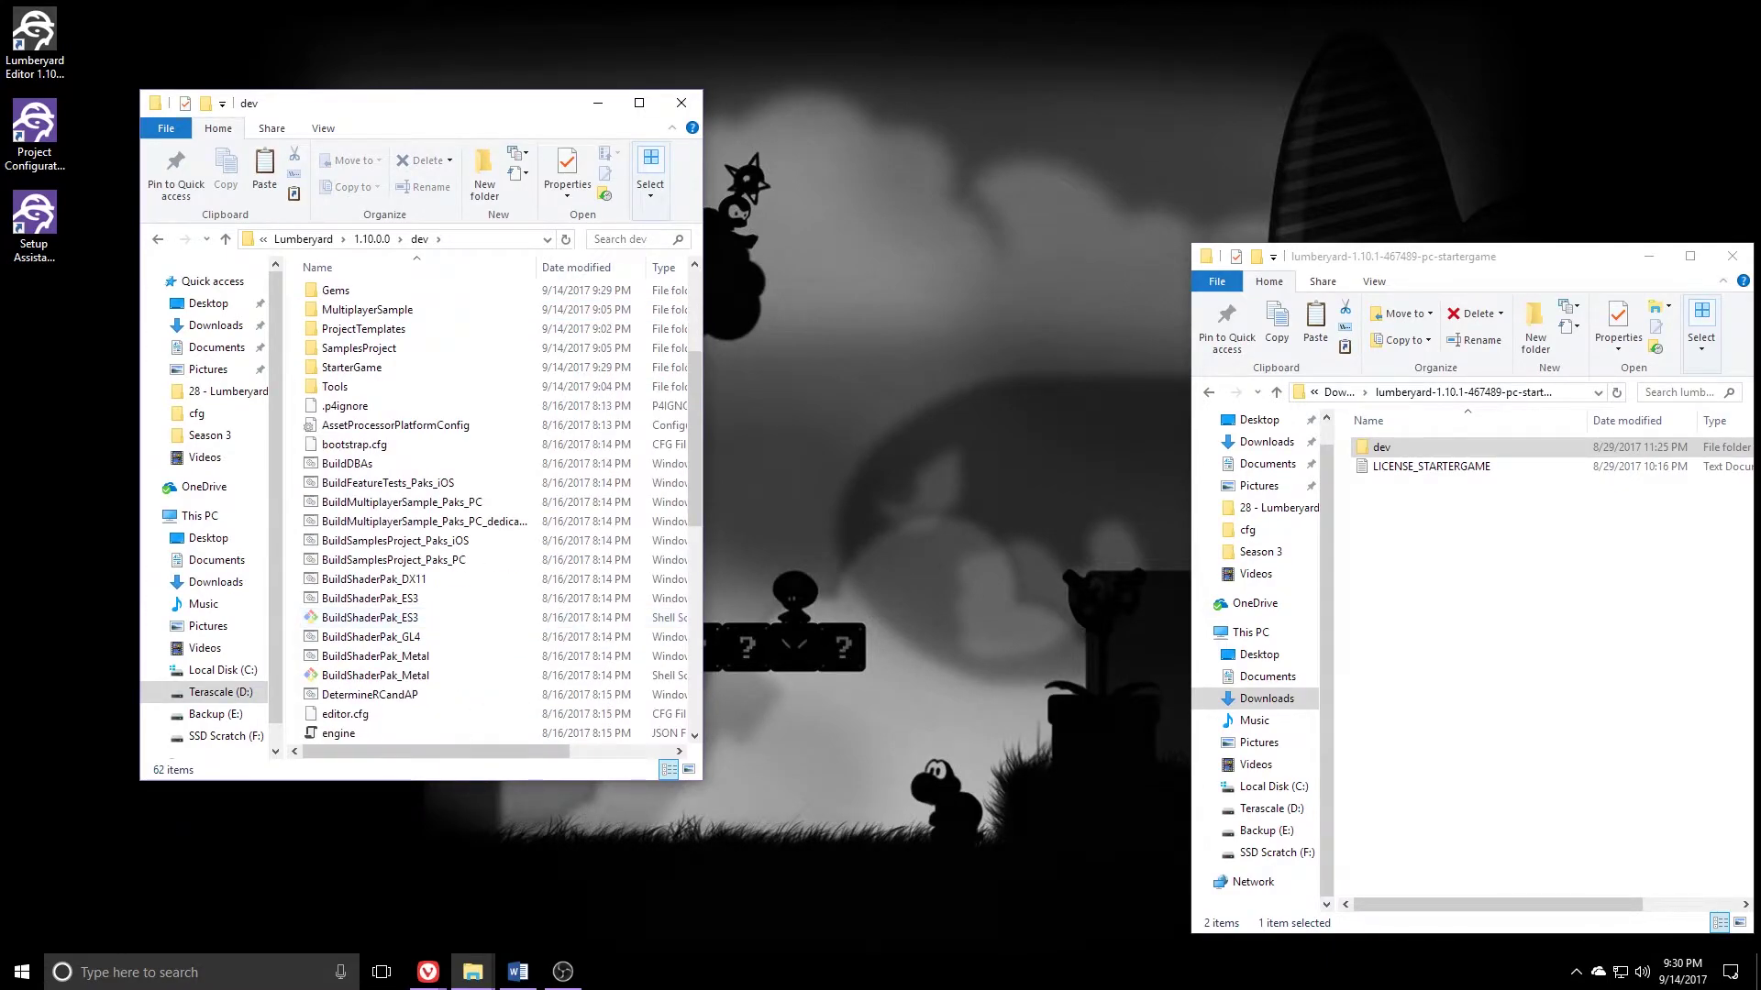
key(super+d)
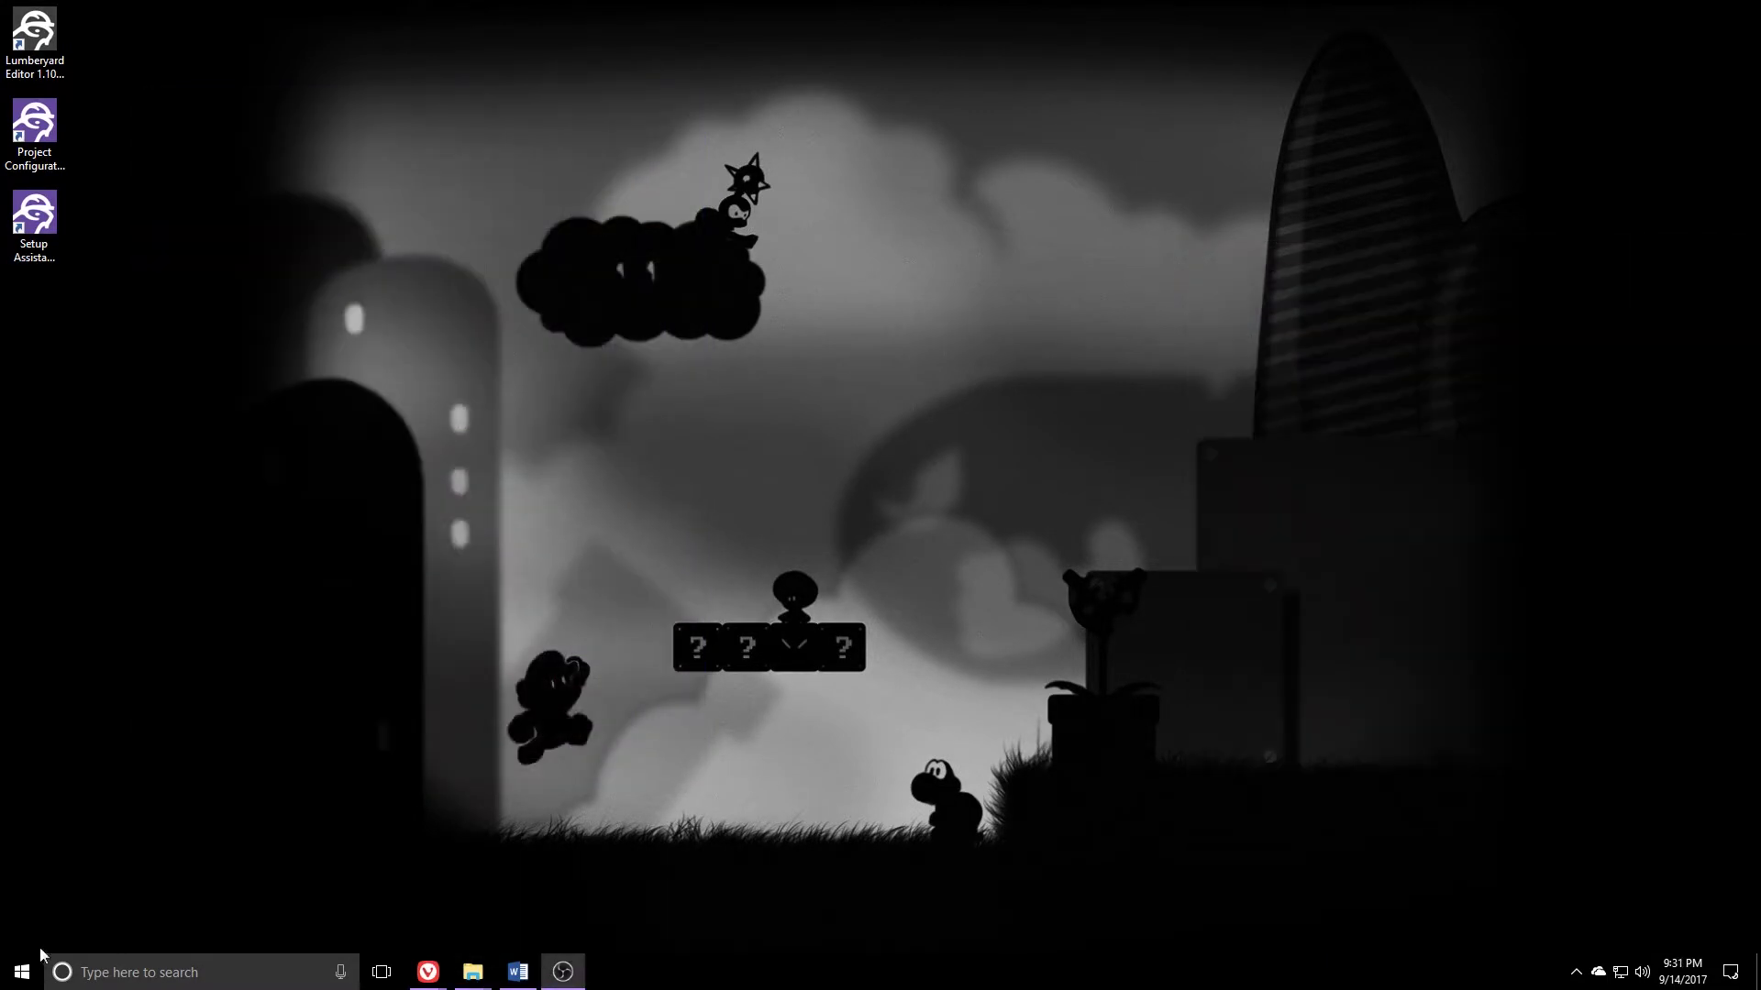
Step: Launch Project Configurator from the desktop, set StarterGame as default project, and close it
click(32, 127)
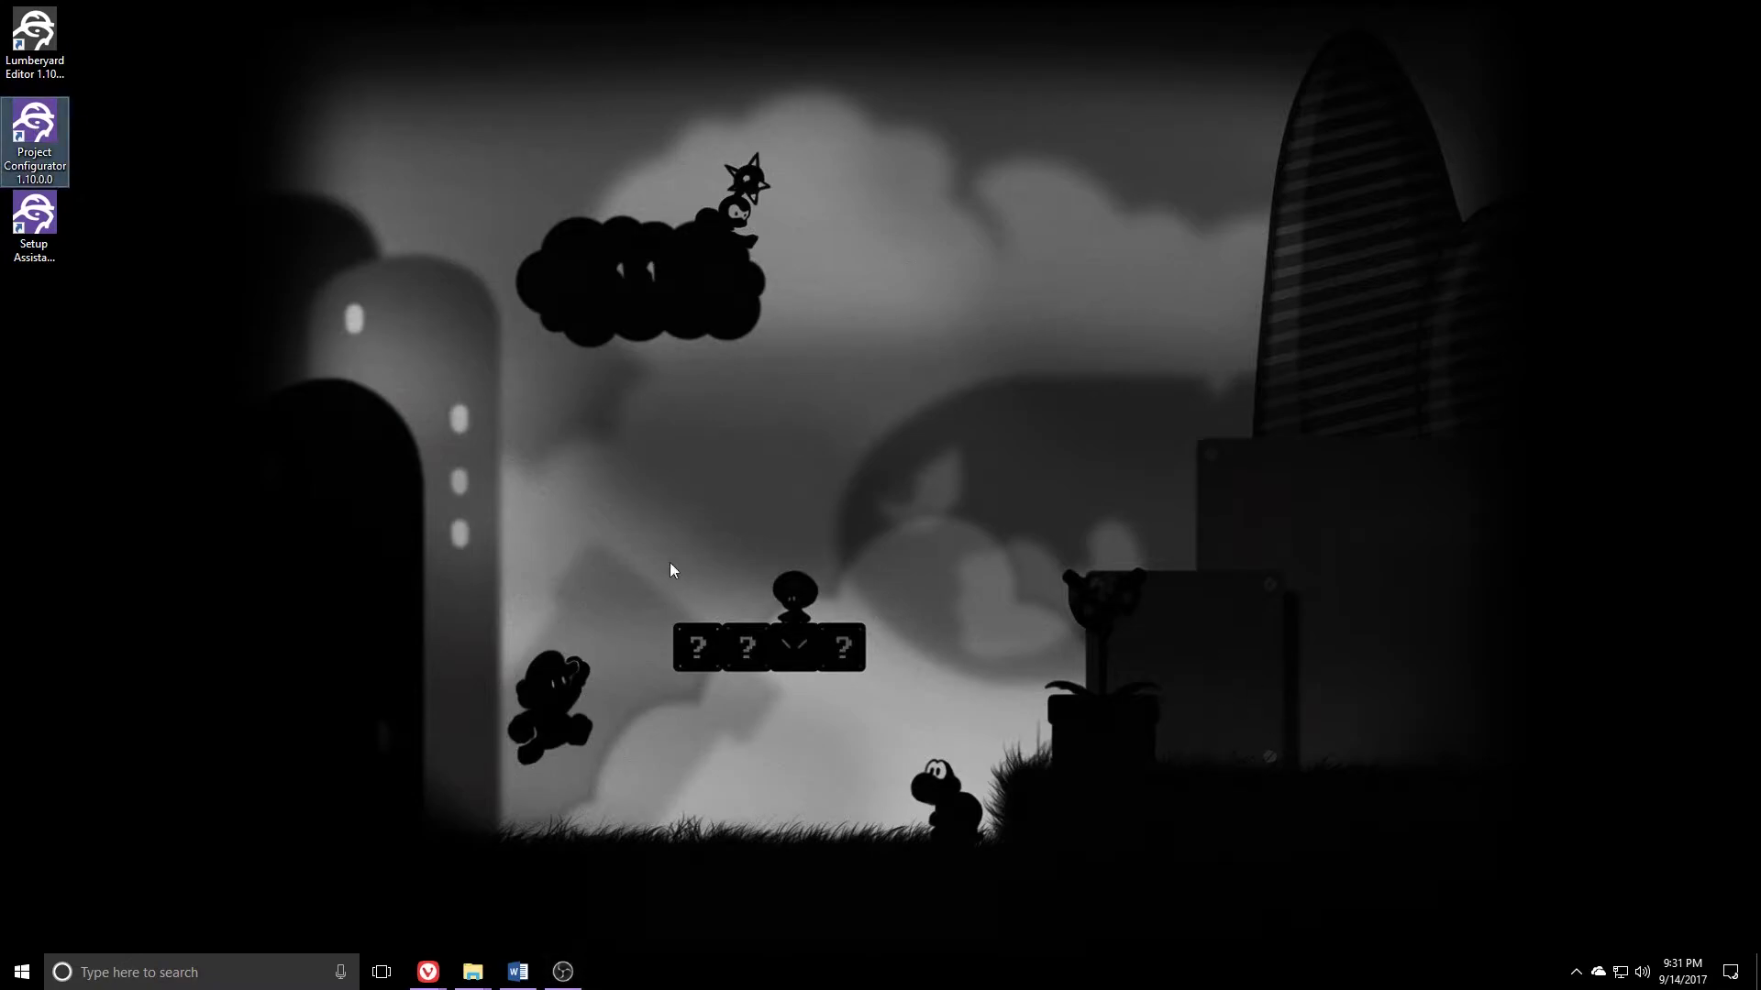
key(Return)
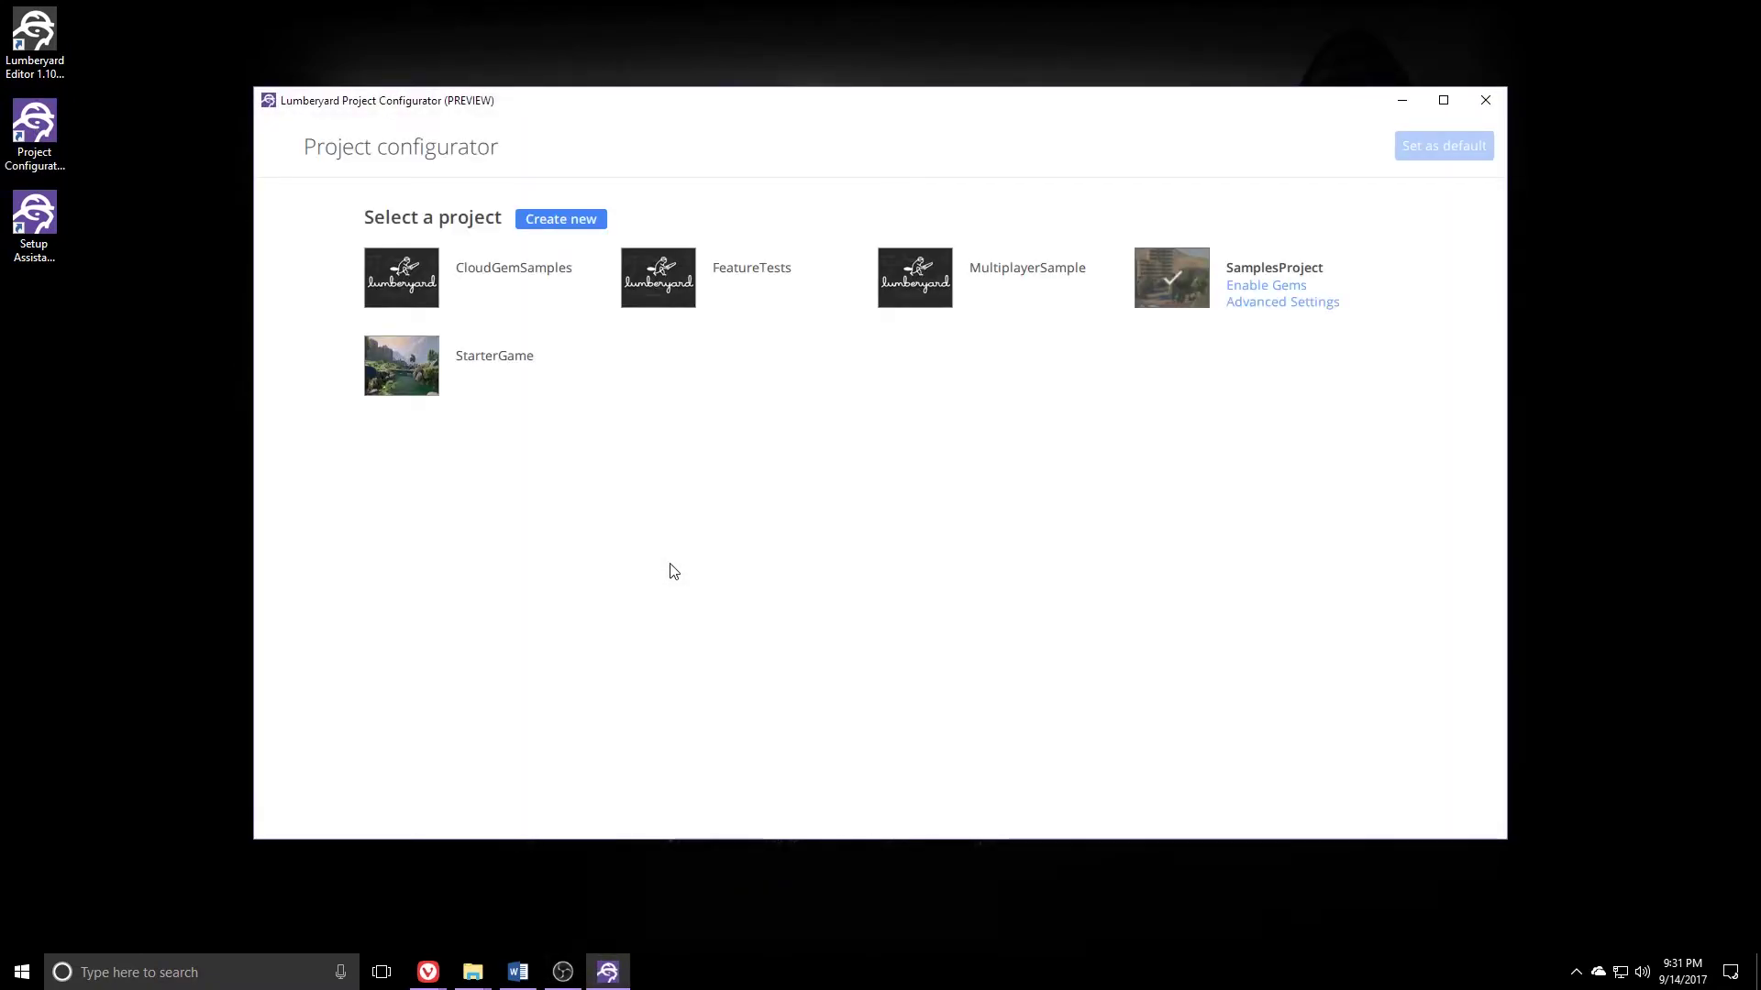
click(399, 369)
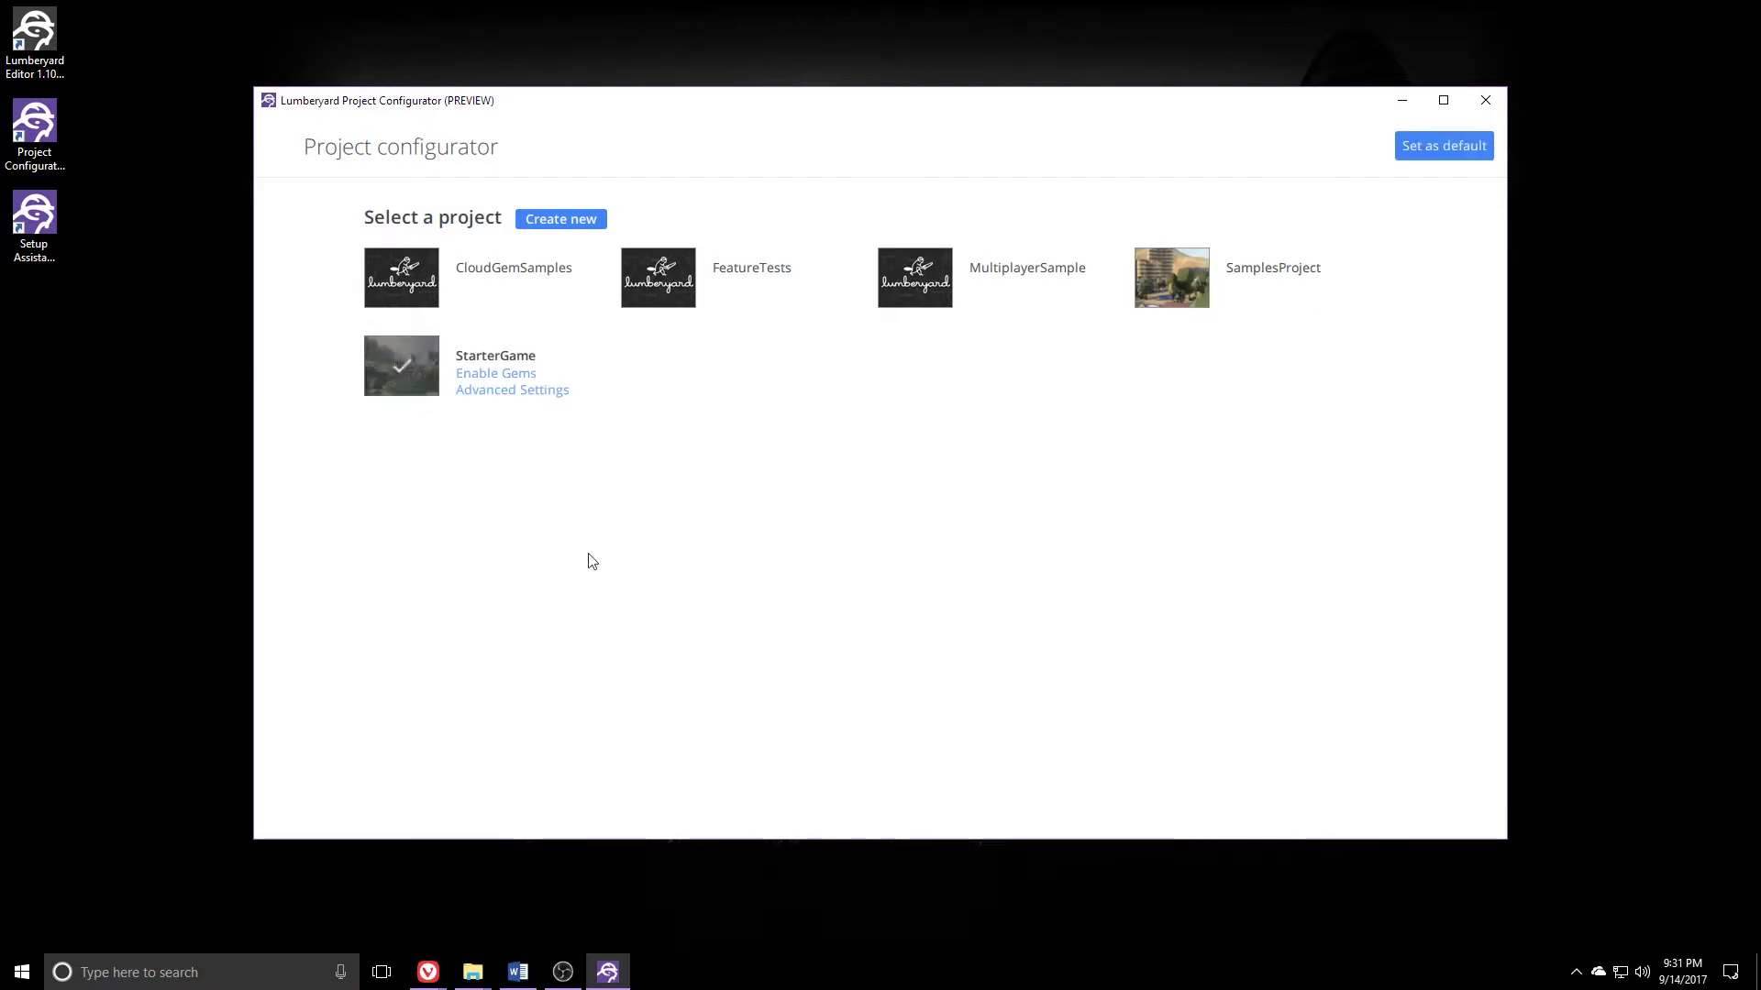
click(1453, 144)
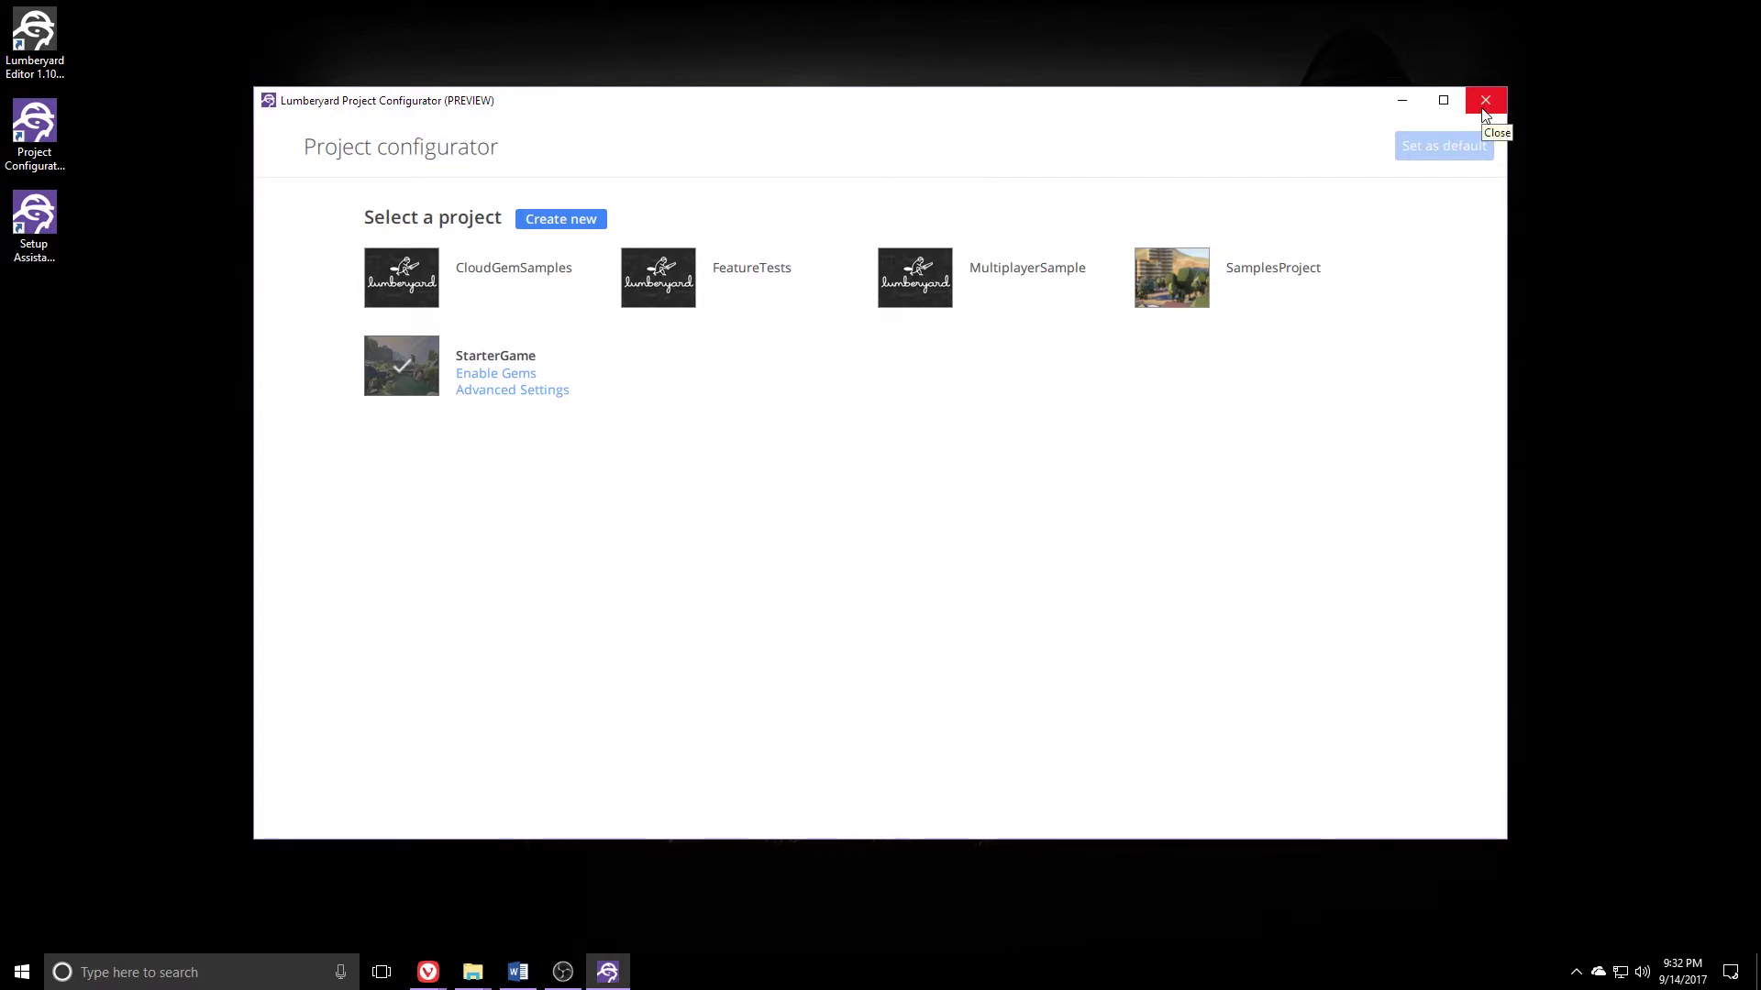
click(1485, 101)
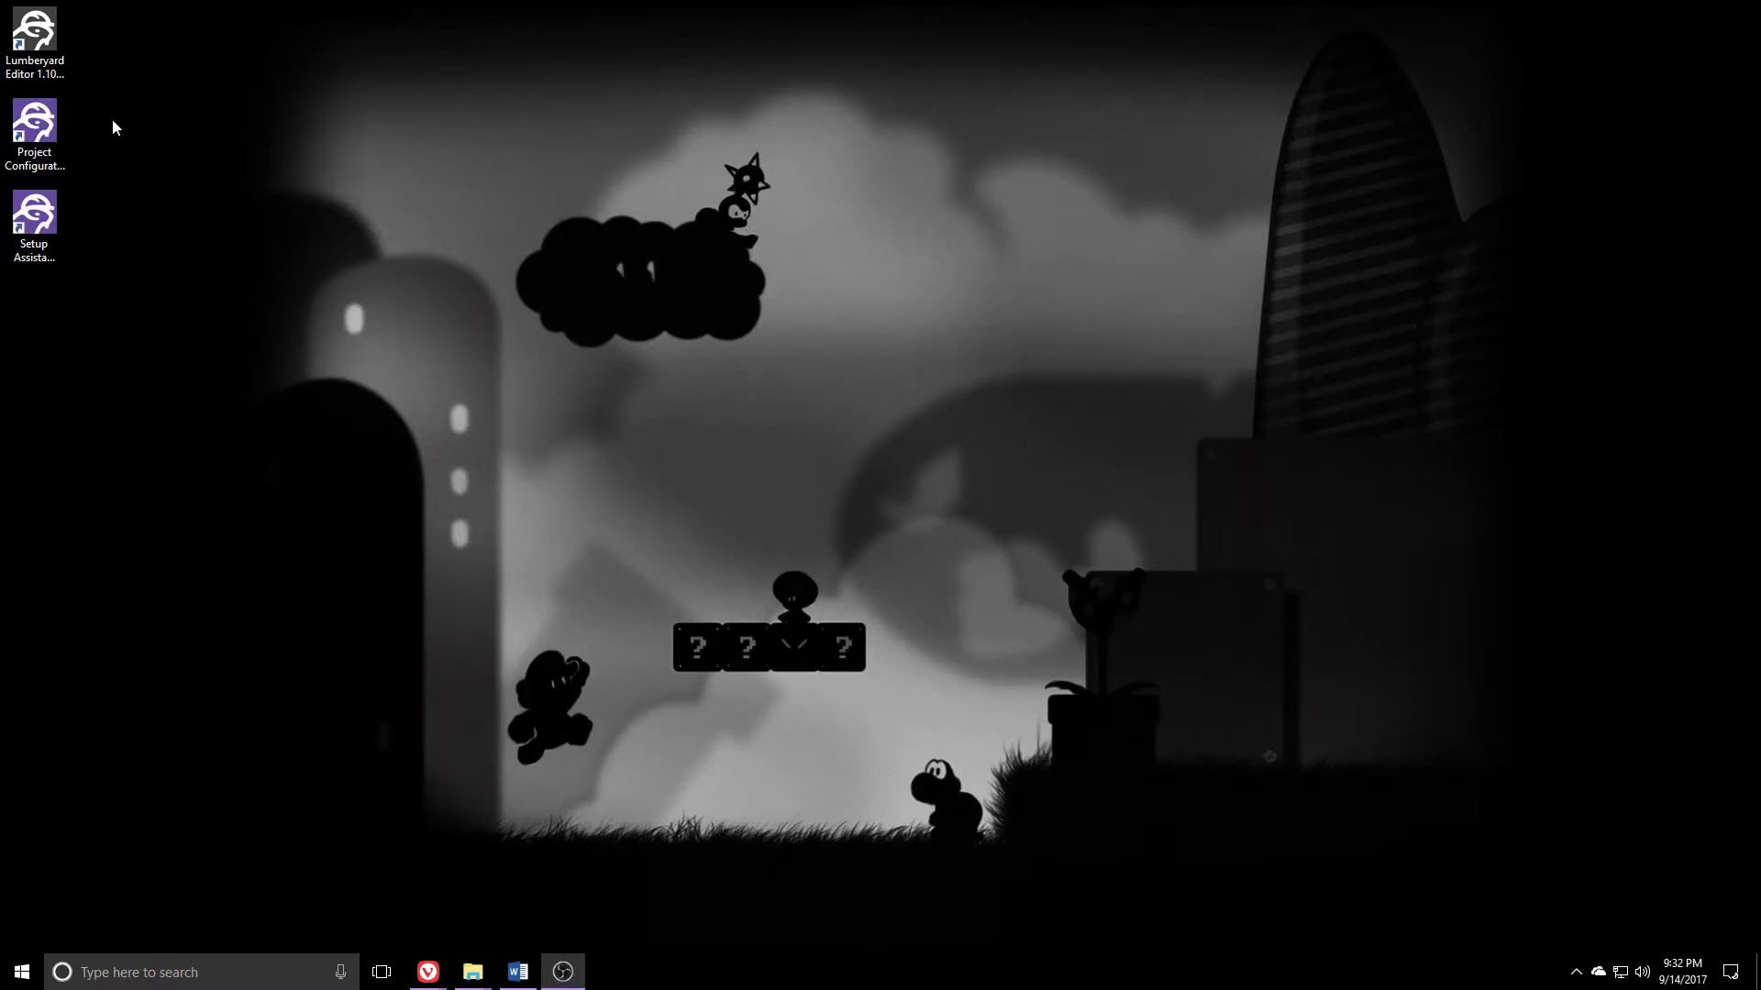
Step: Launch Lumberyard Editor and allow assetprocessor through the firewall on private and public networks
double_click(25, 27)
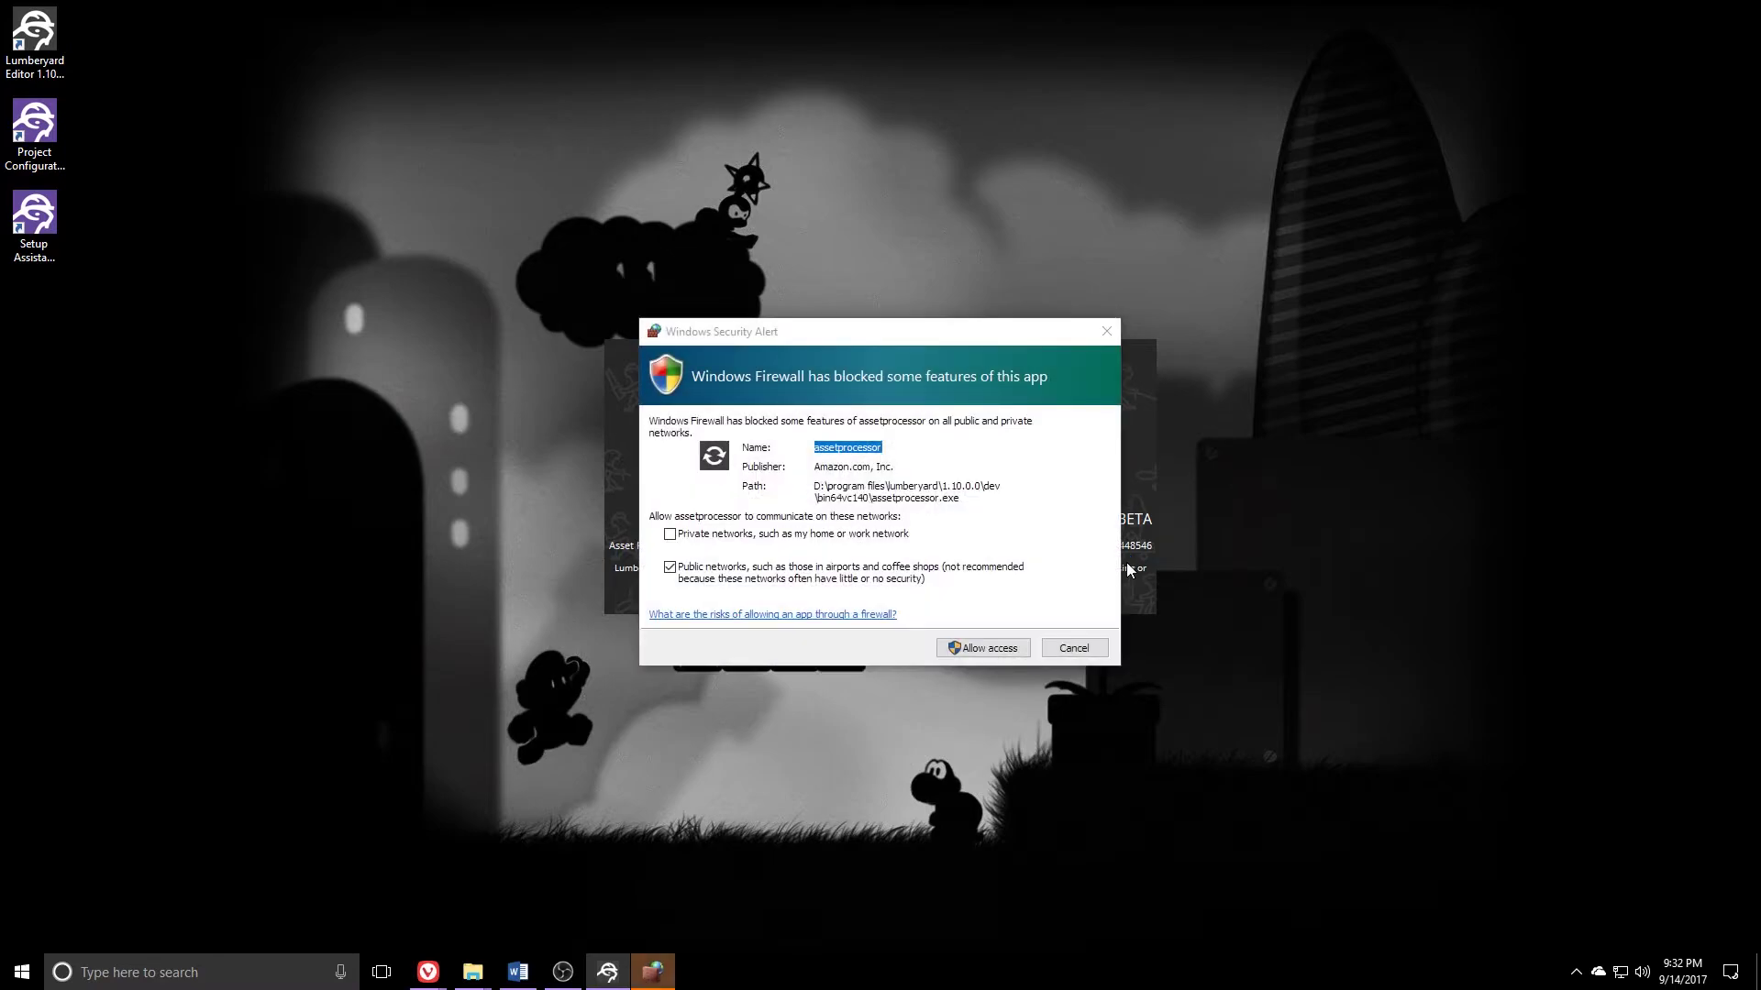
click(724, 535)
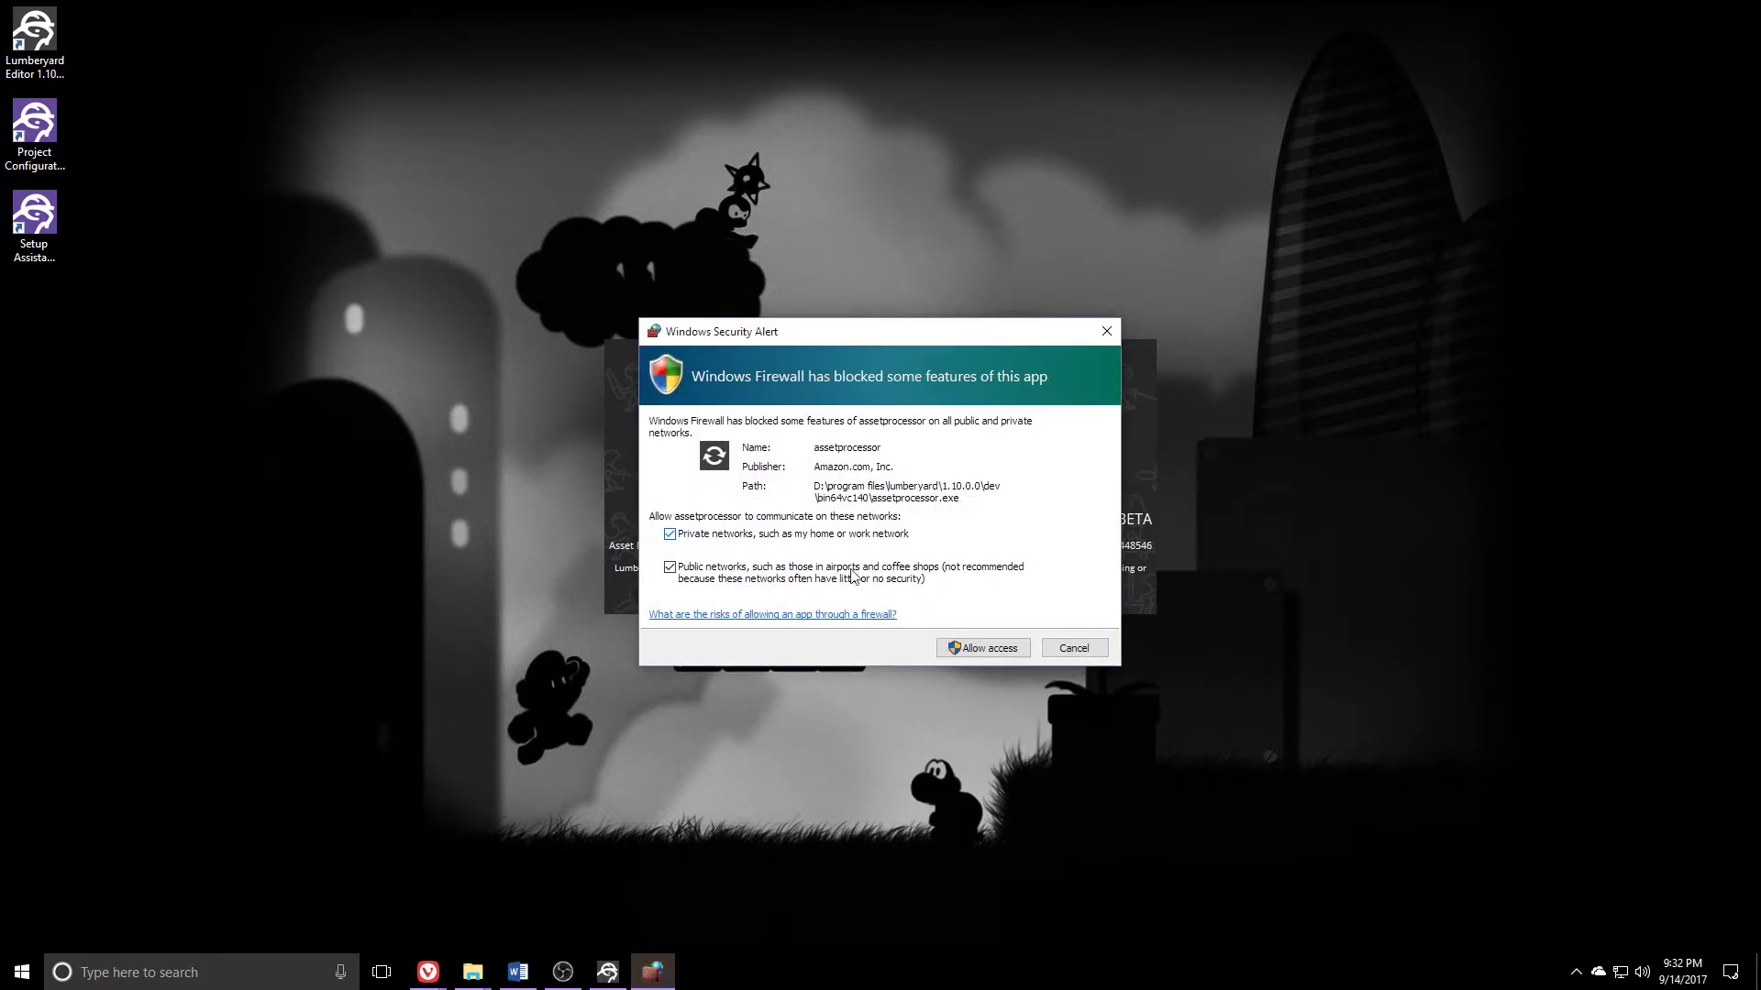
click(988, 651)
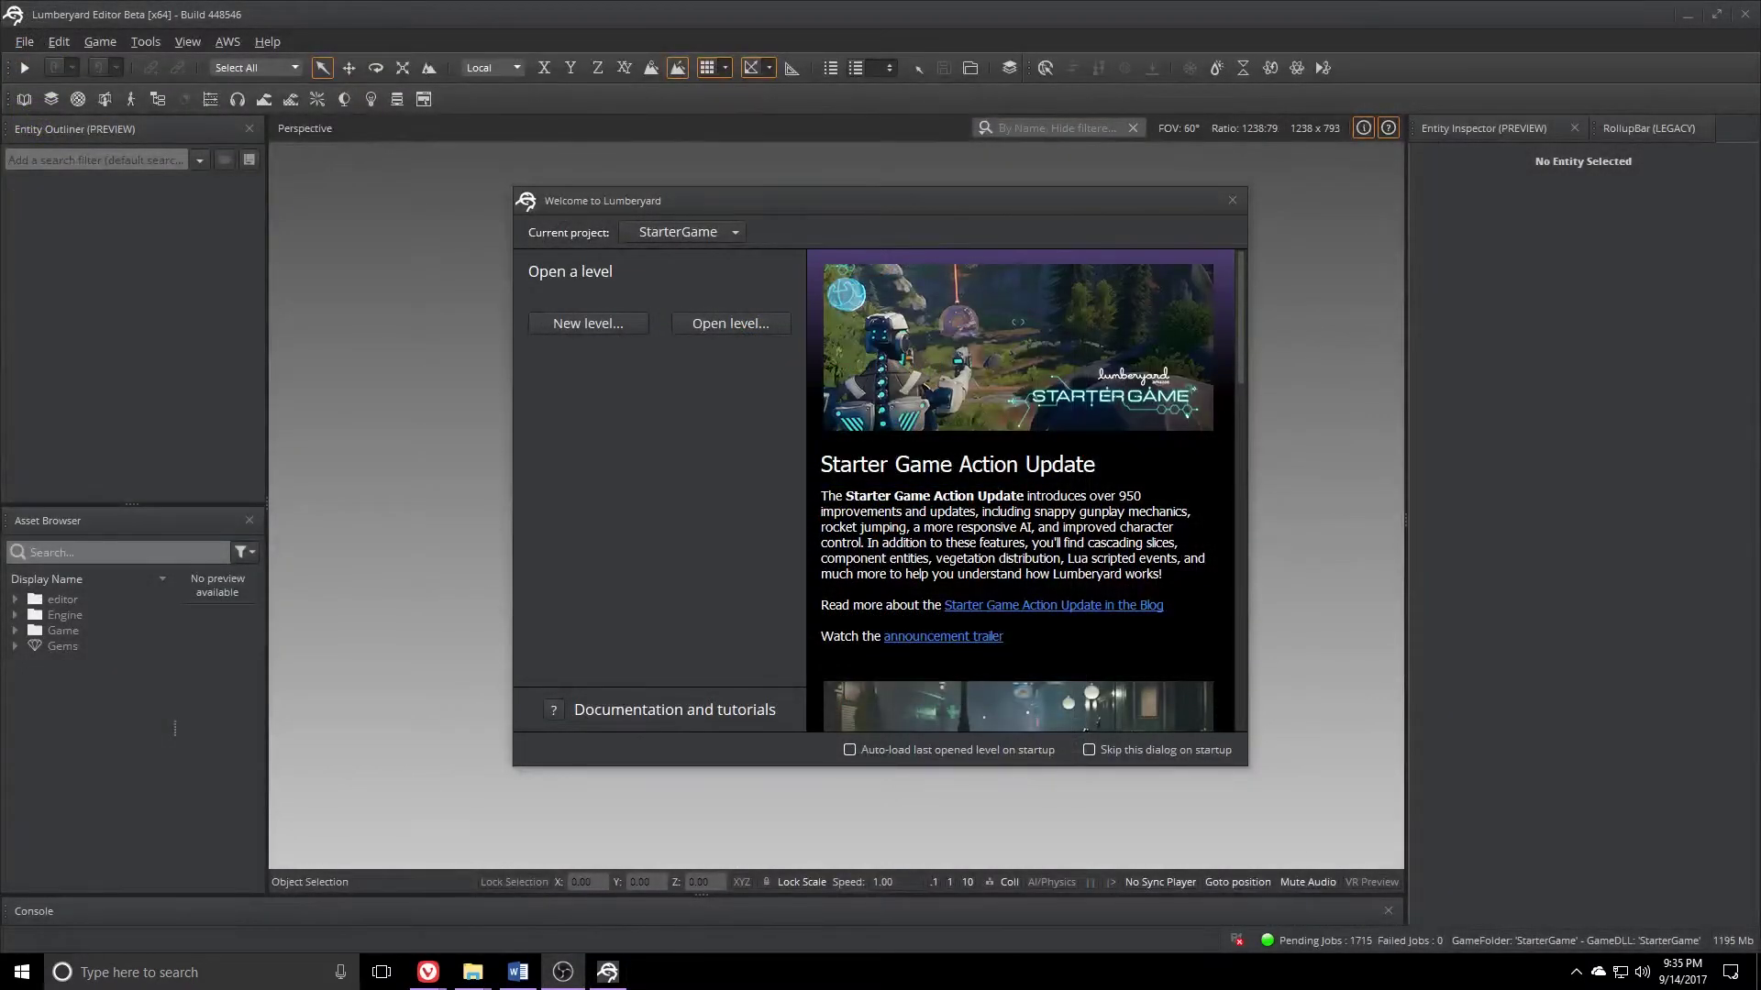
Step: Open the StarterGame level from the Levels folder via the Welcome dialog's Open level
click(709, 320)
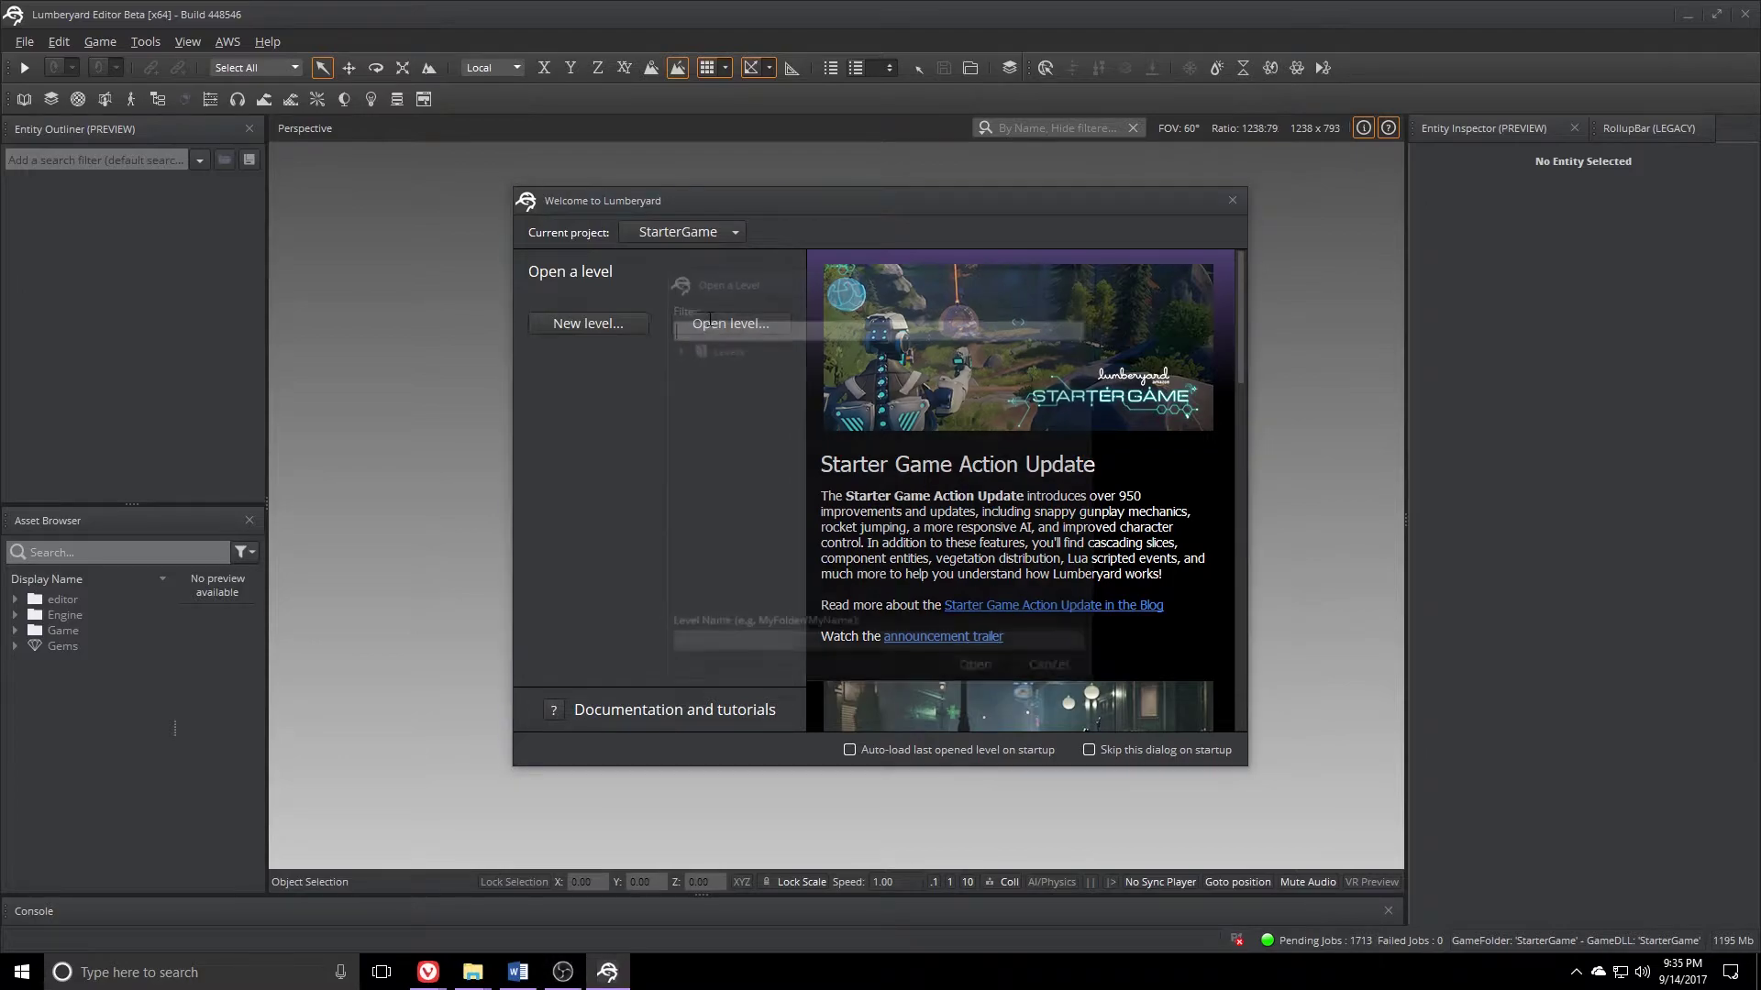
click(678, 347)
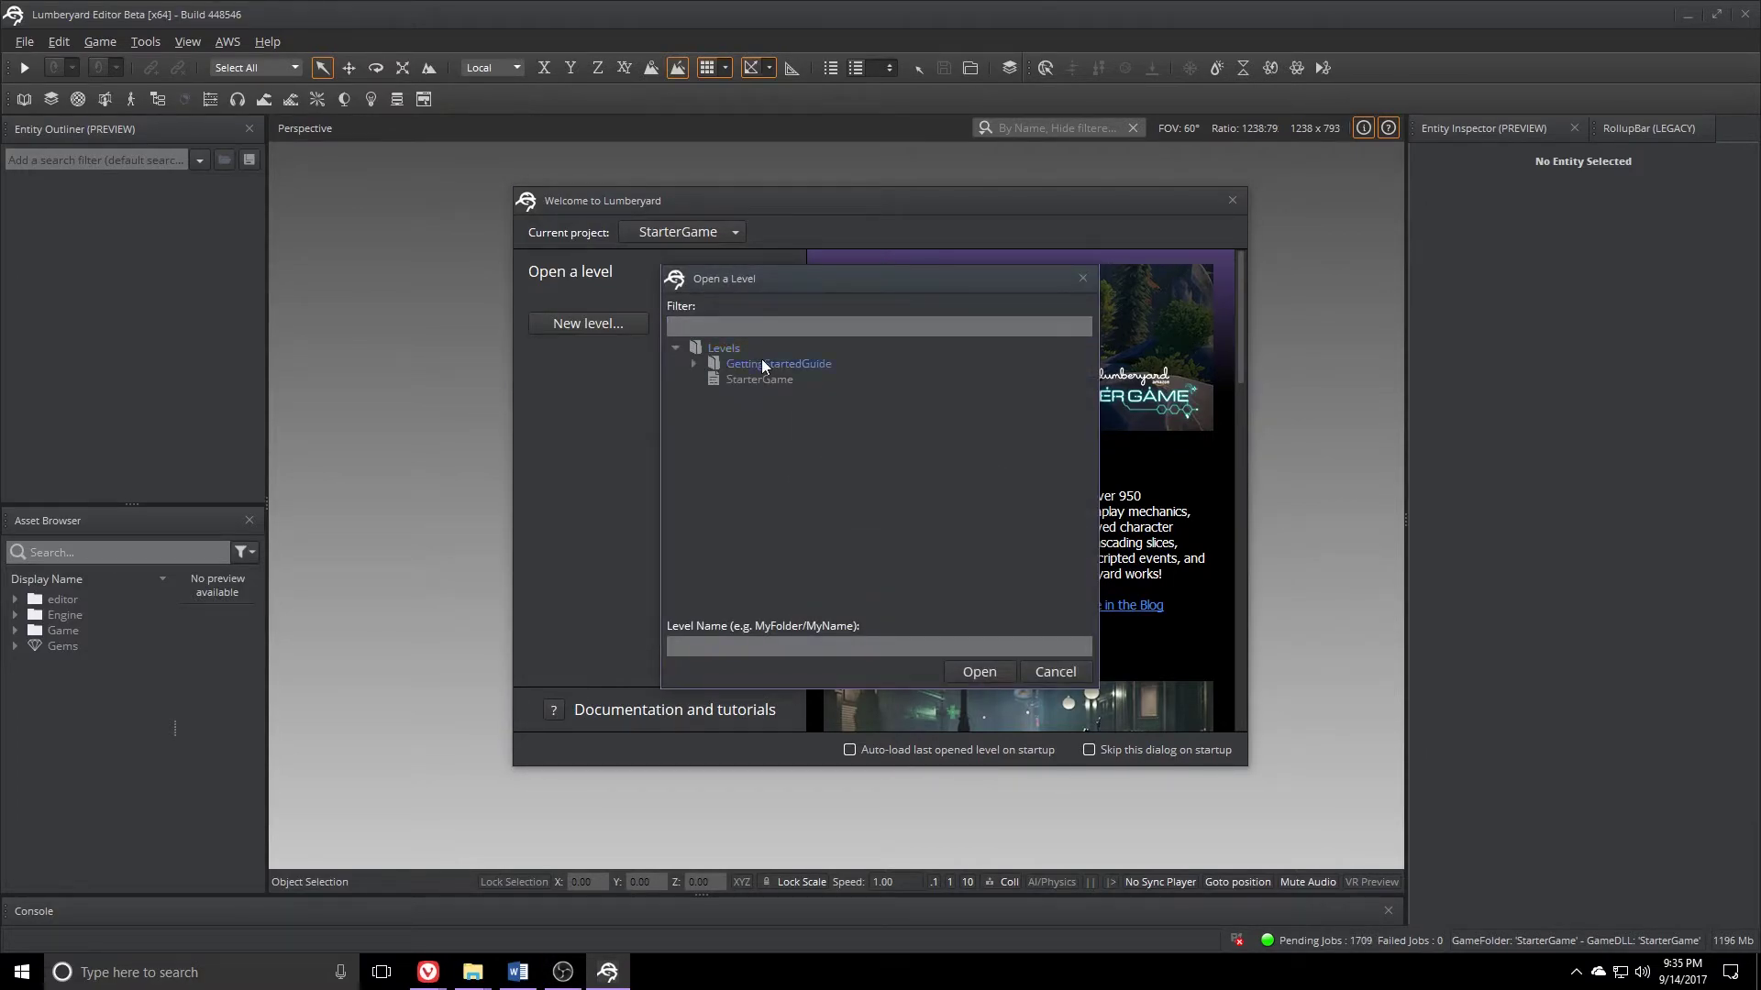
click(739, 380)
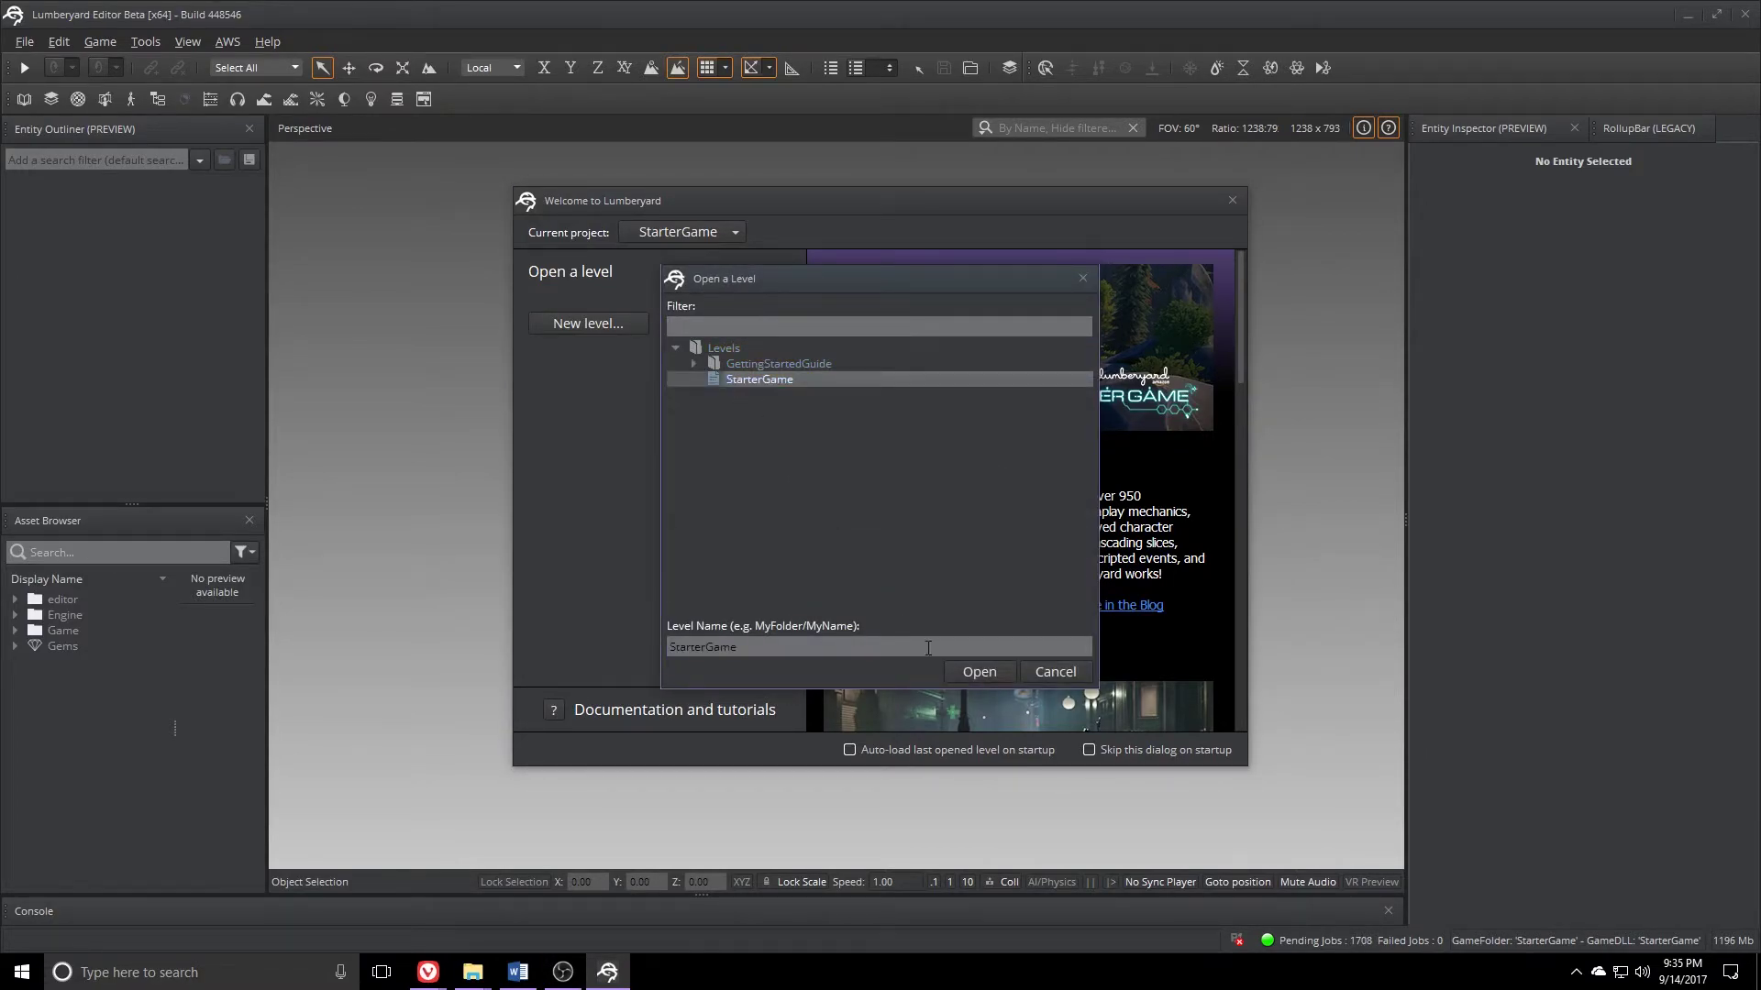
click(979, 672)
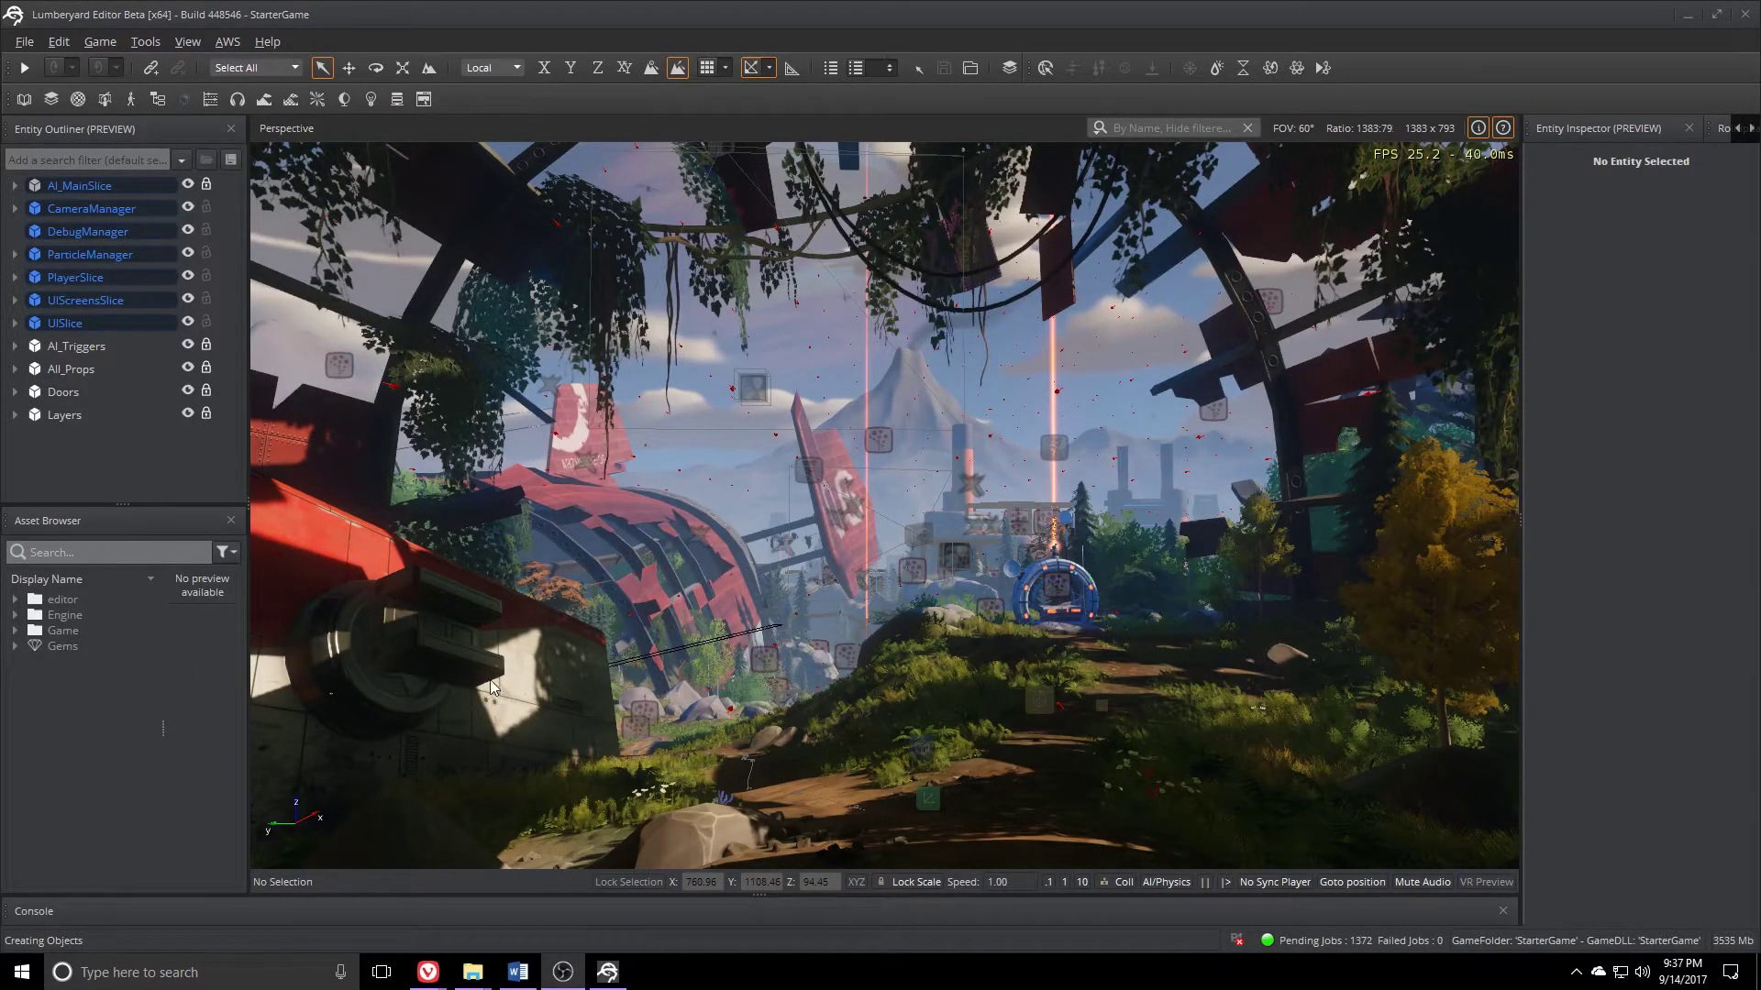
Step: Select an object in the StarterGame scene and turn the camera right and up to look around
click(961, 642)
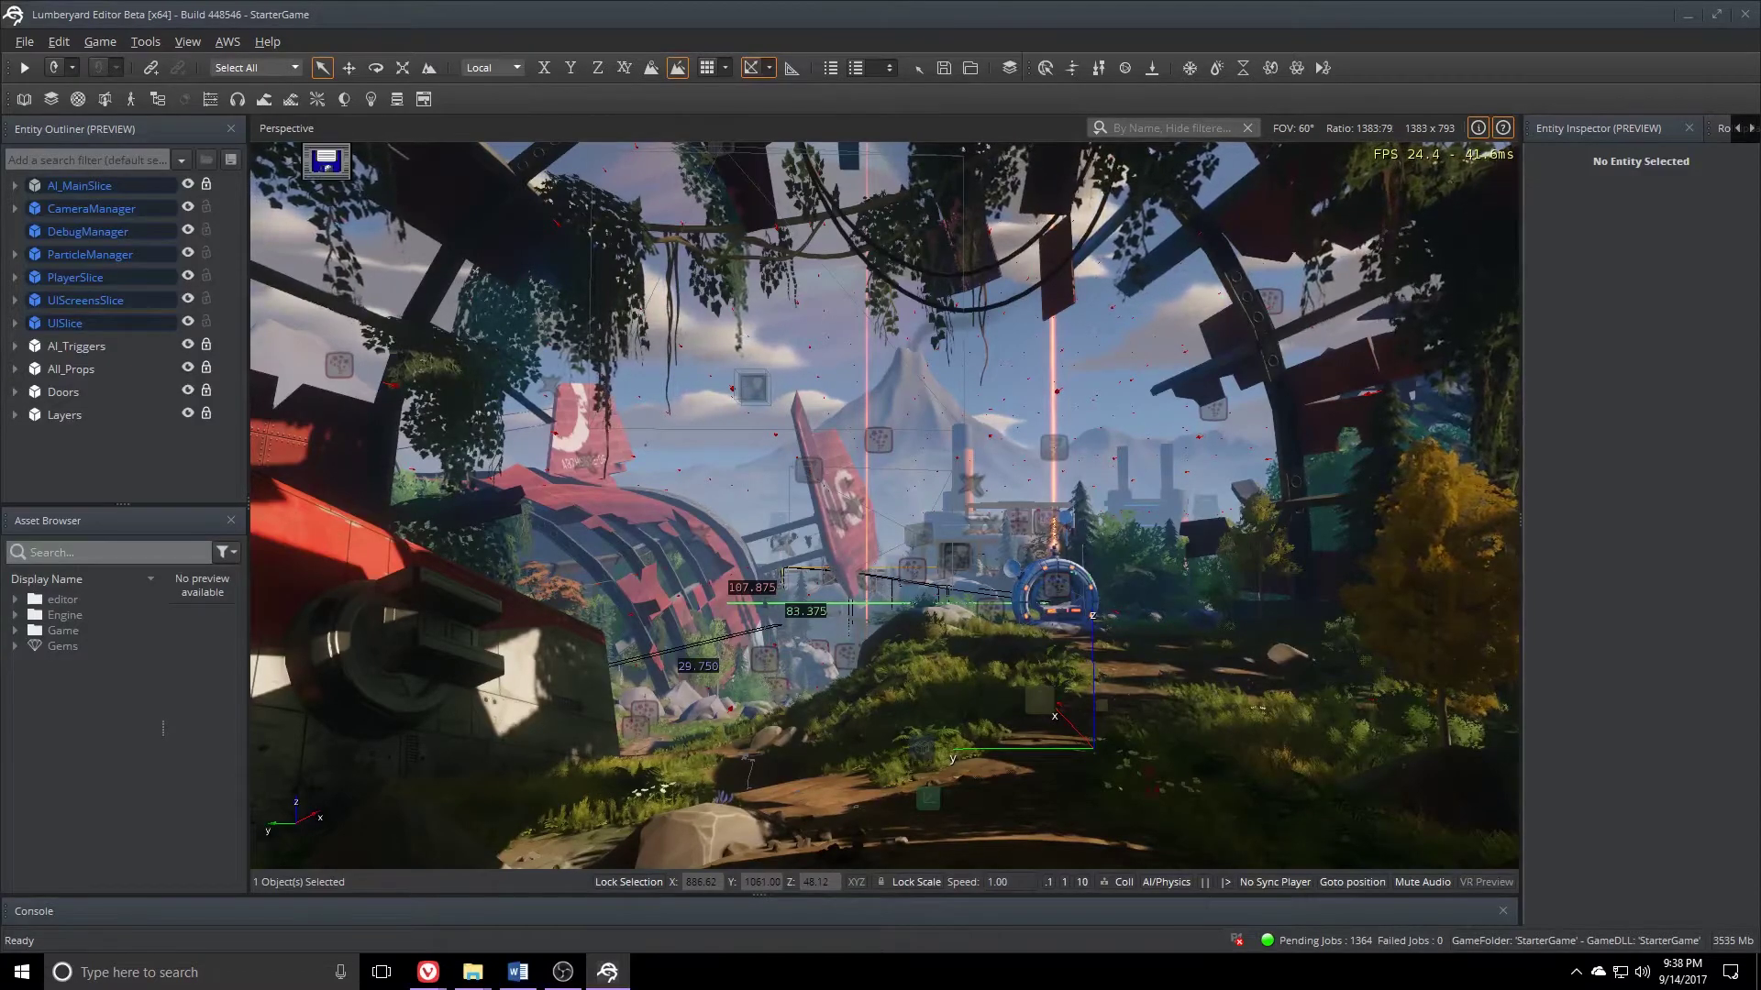
right_drag(889, 767, 773, 724)
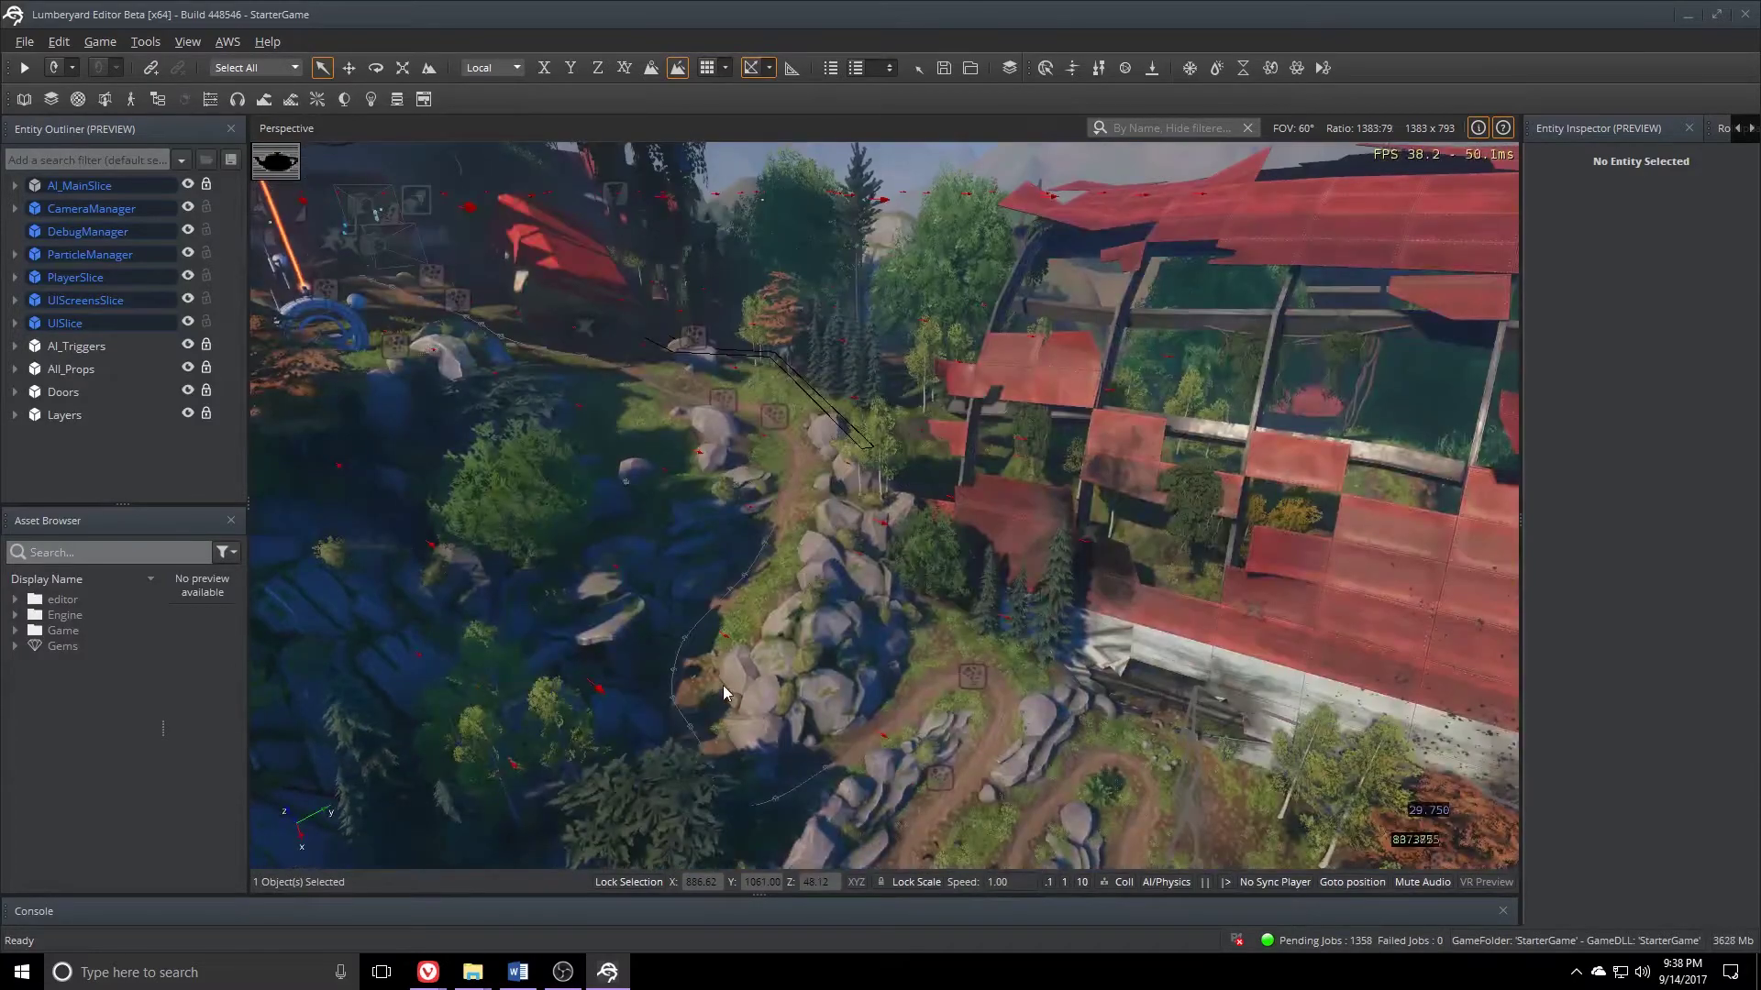
right_drag(540, 651, 523, 694)
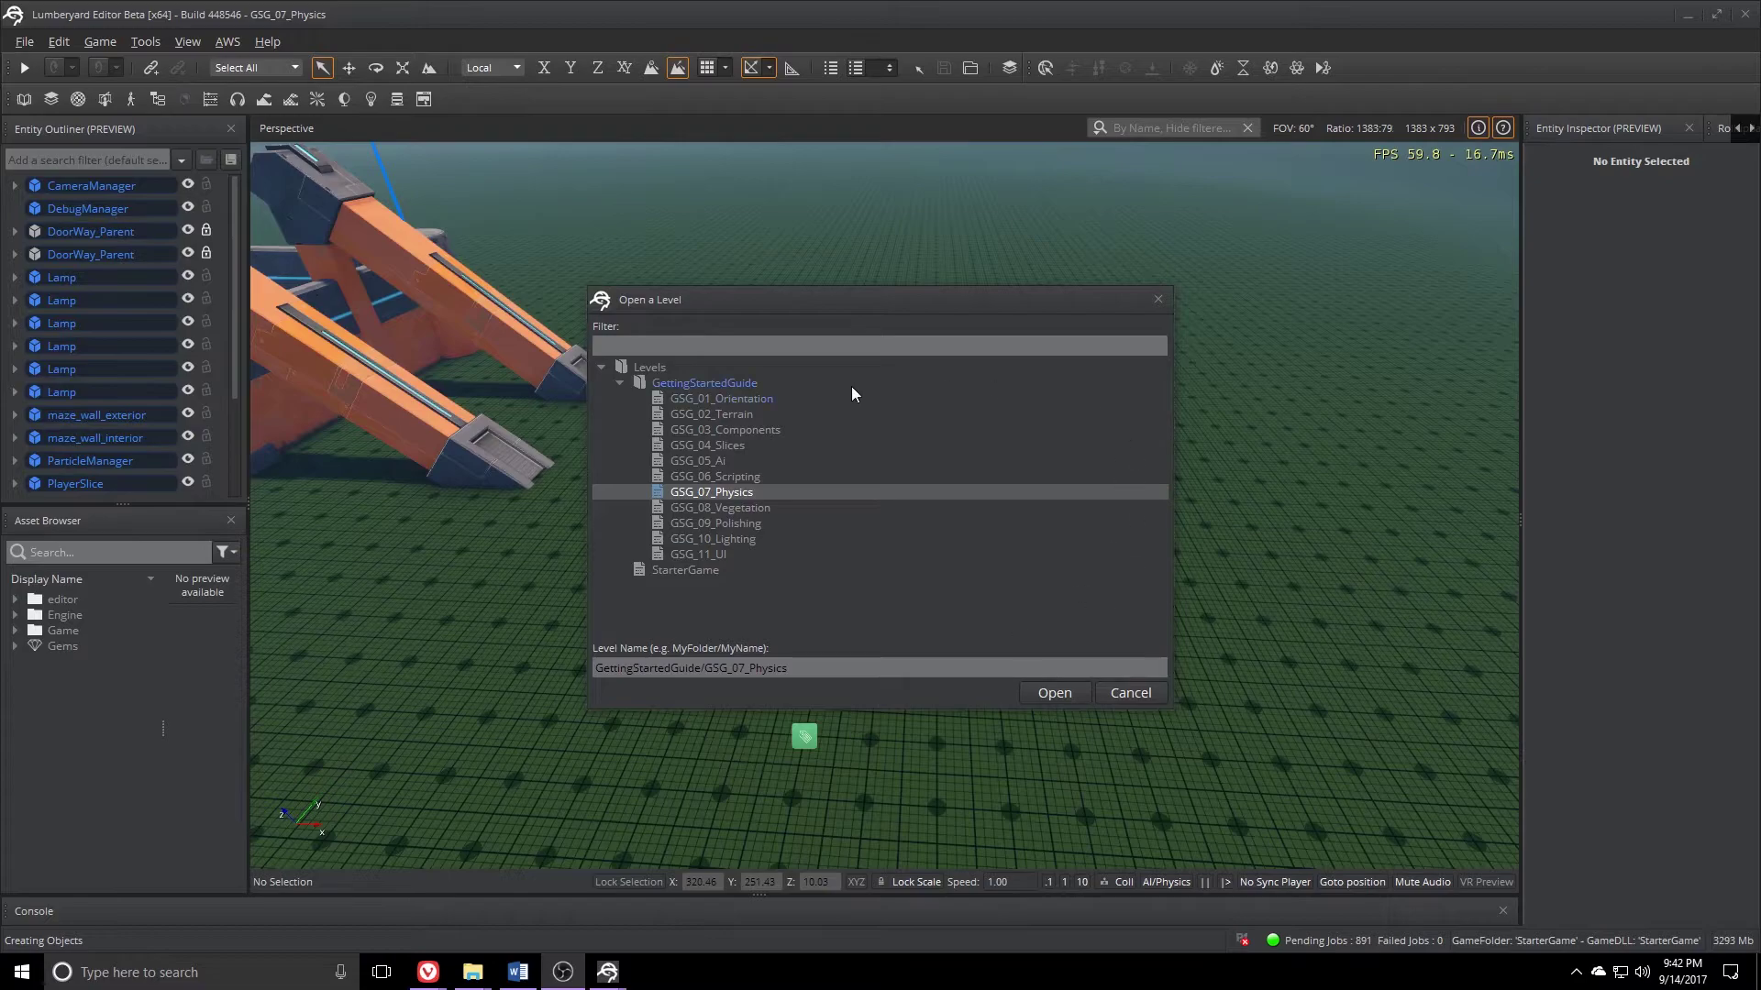
click(623, 384)
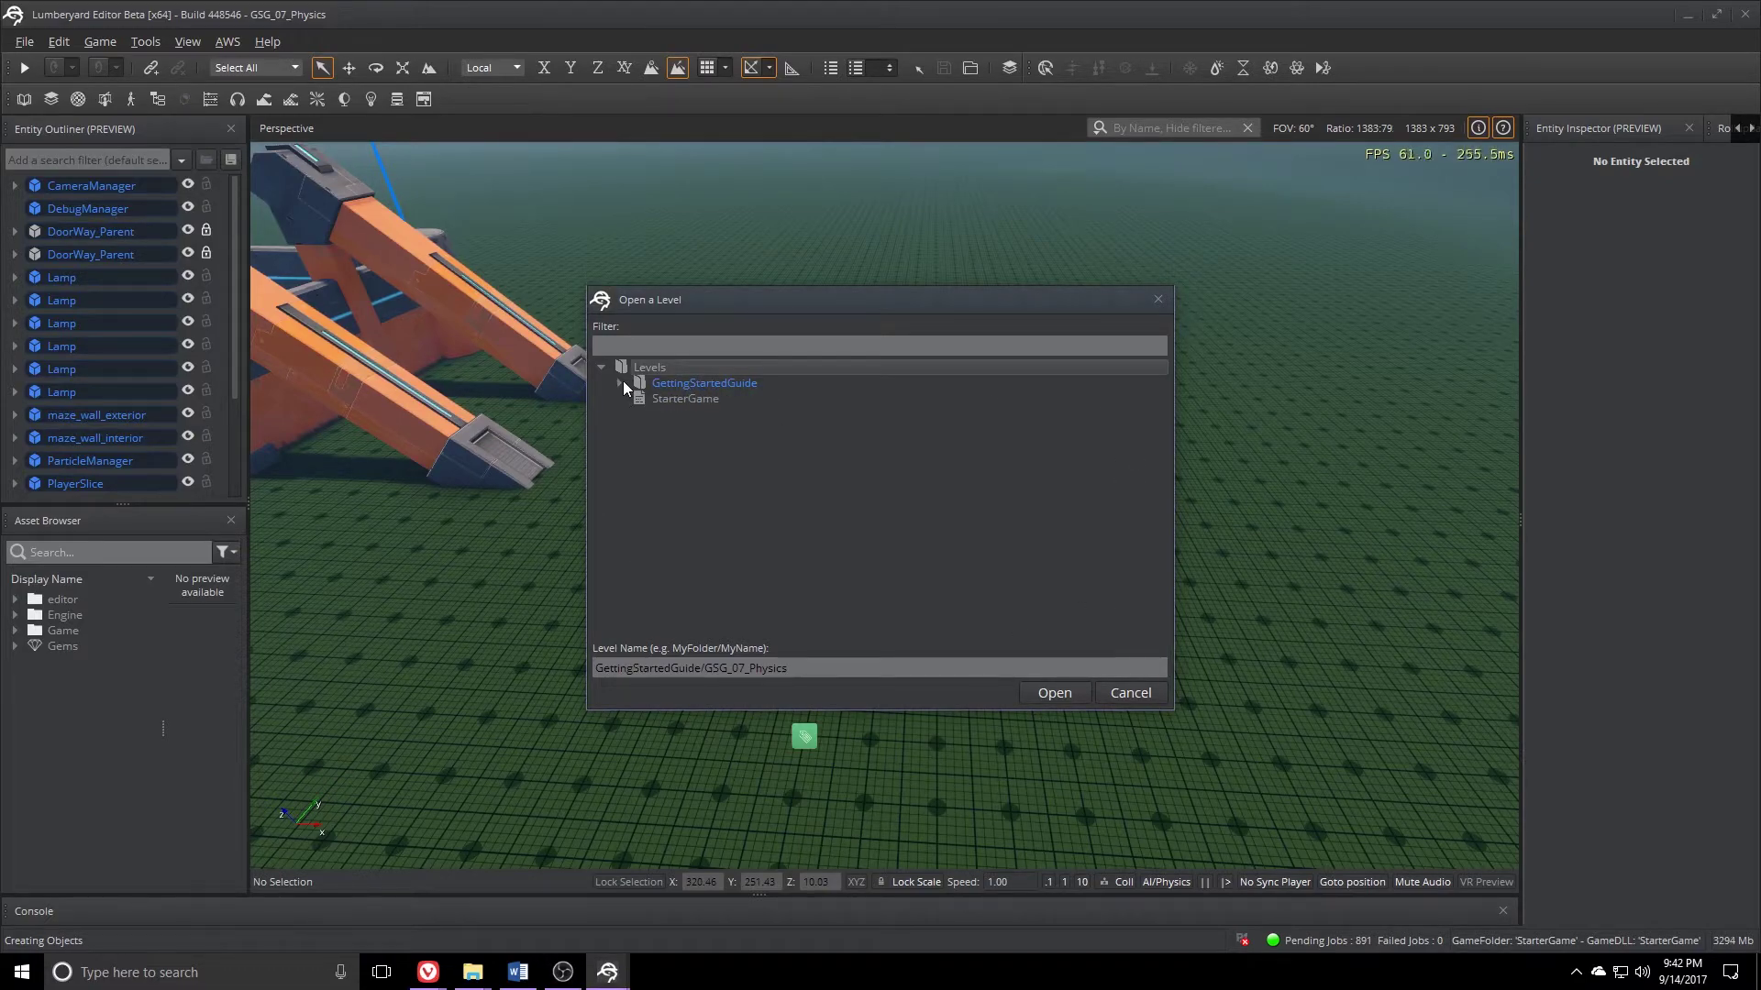
click(620, 382)
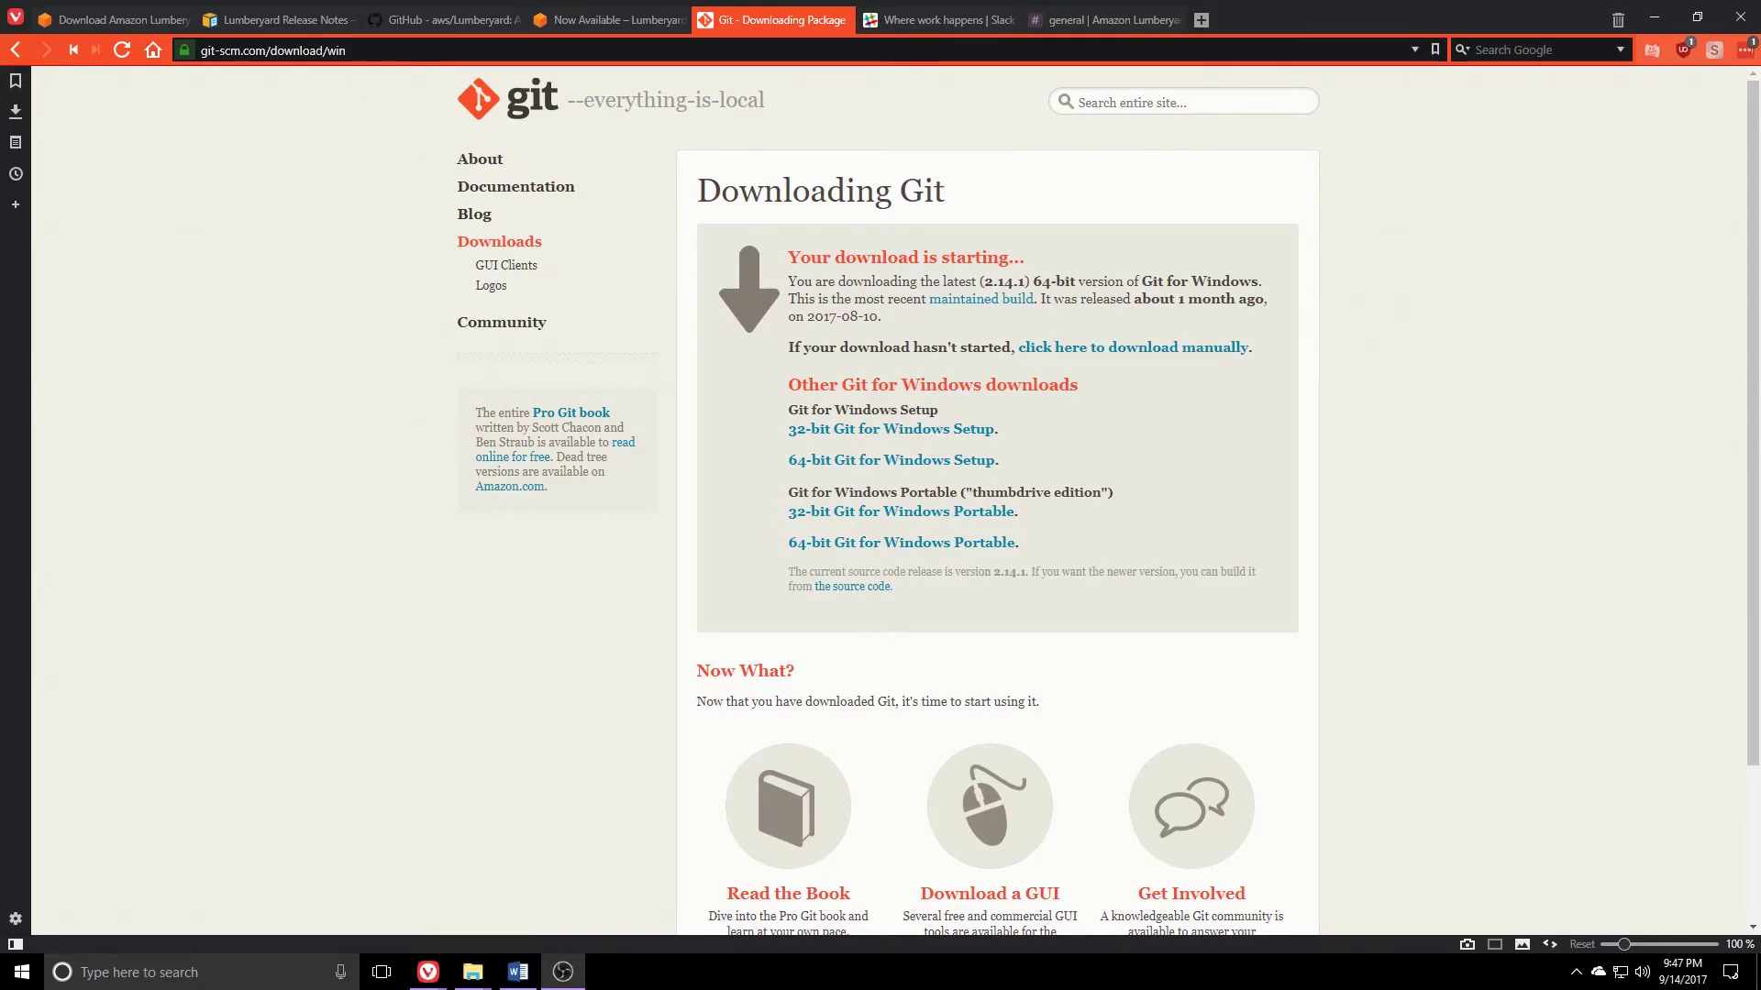
Step: Close the Git download tab and switch to the aws/Lumberyard GitHub tab
key(ctrl+w)
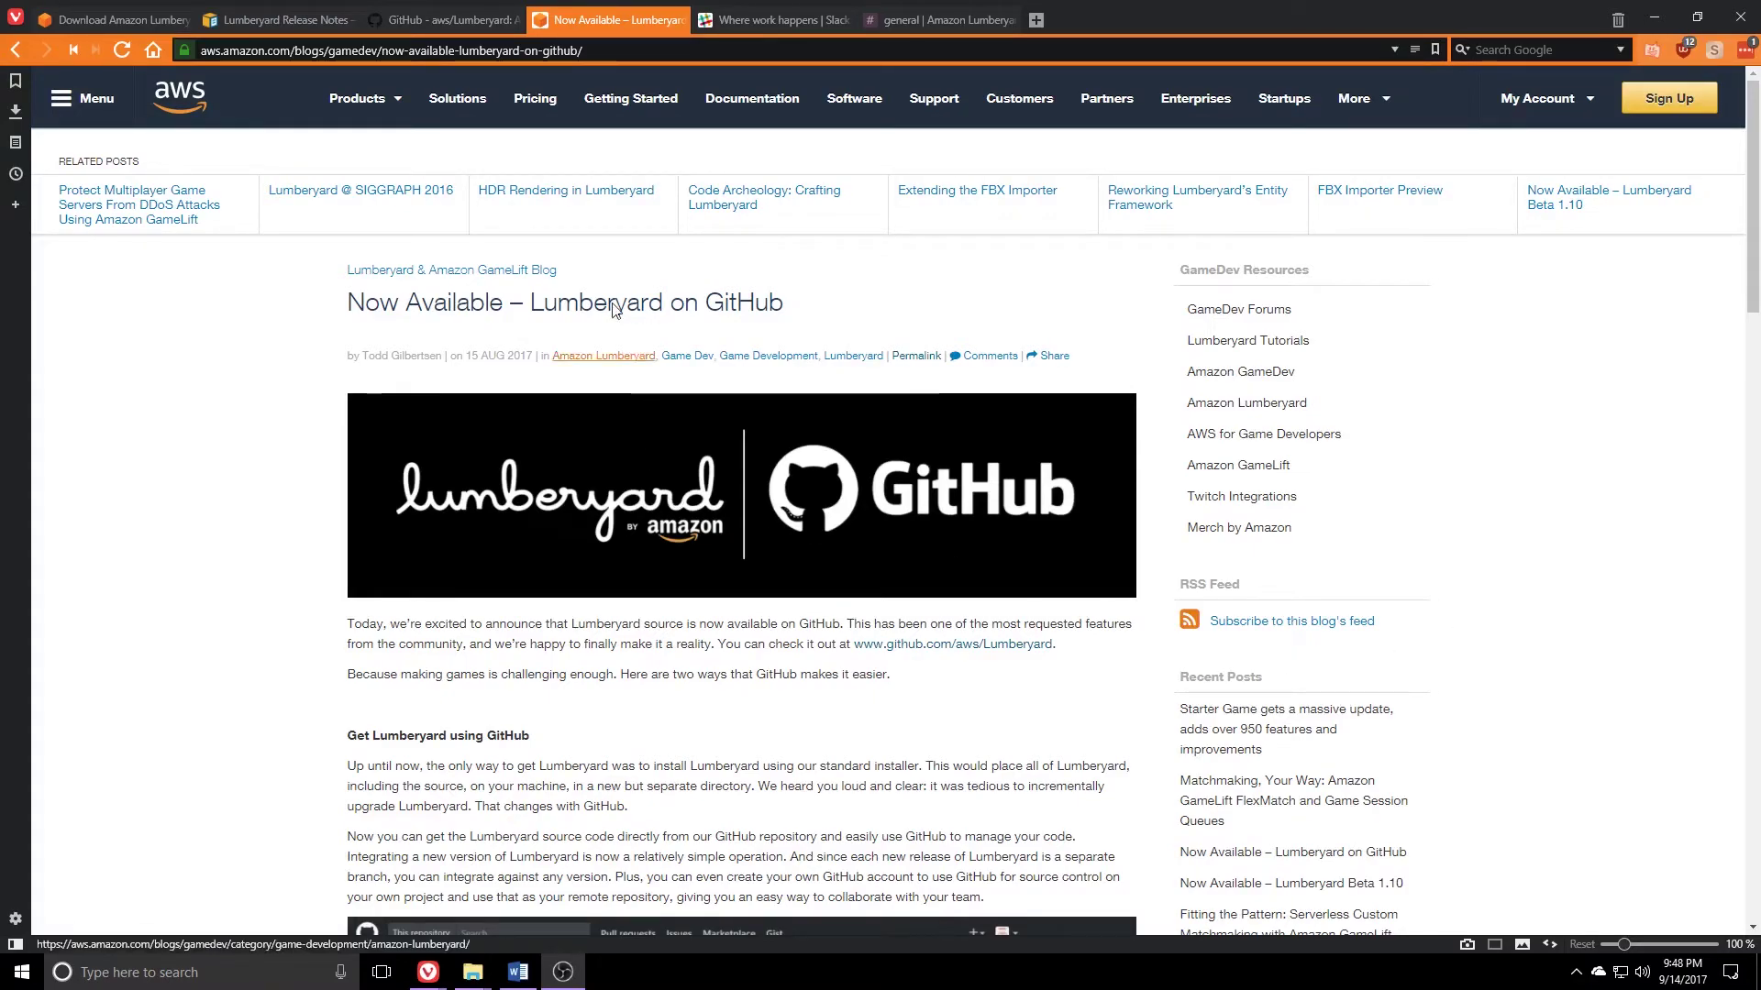
click(439, 20)
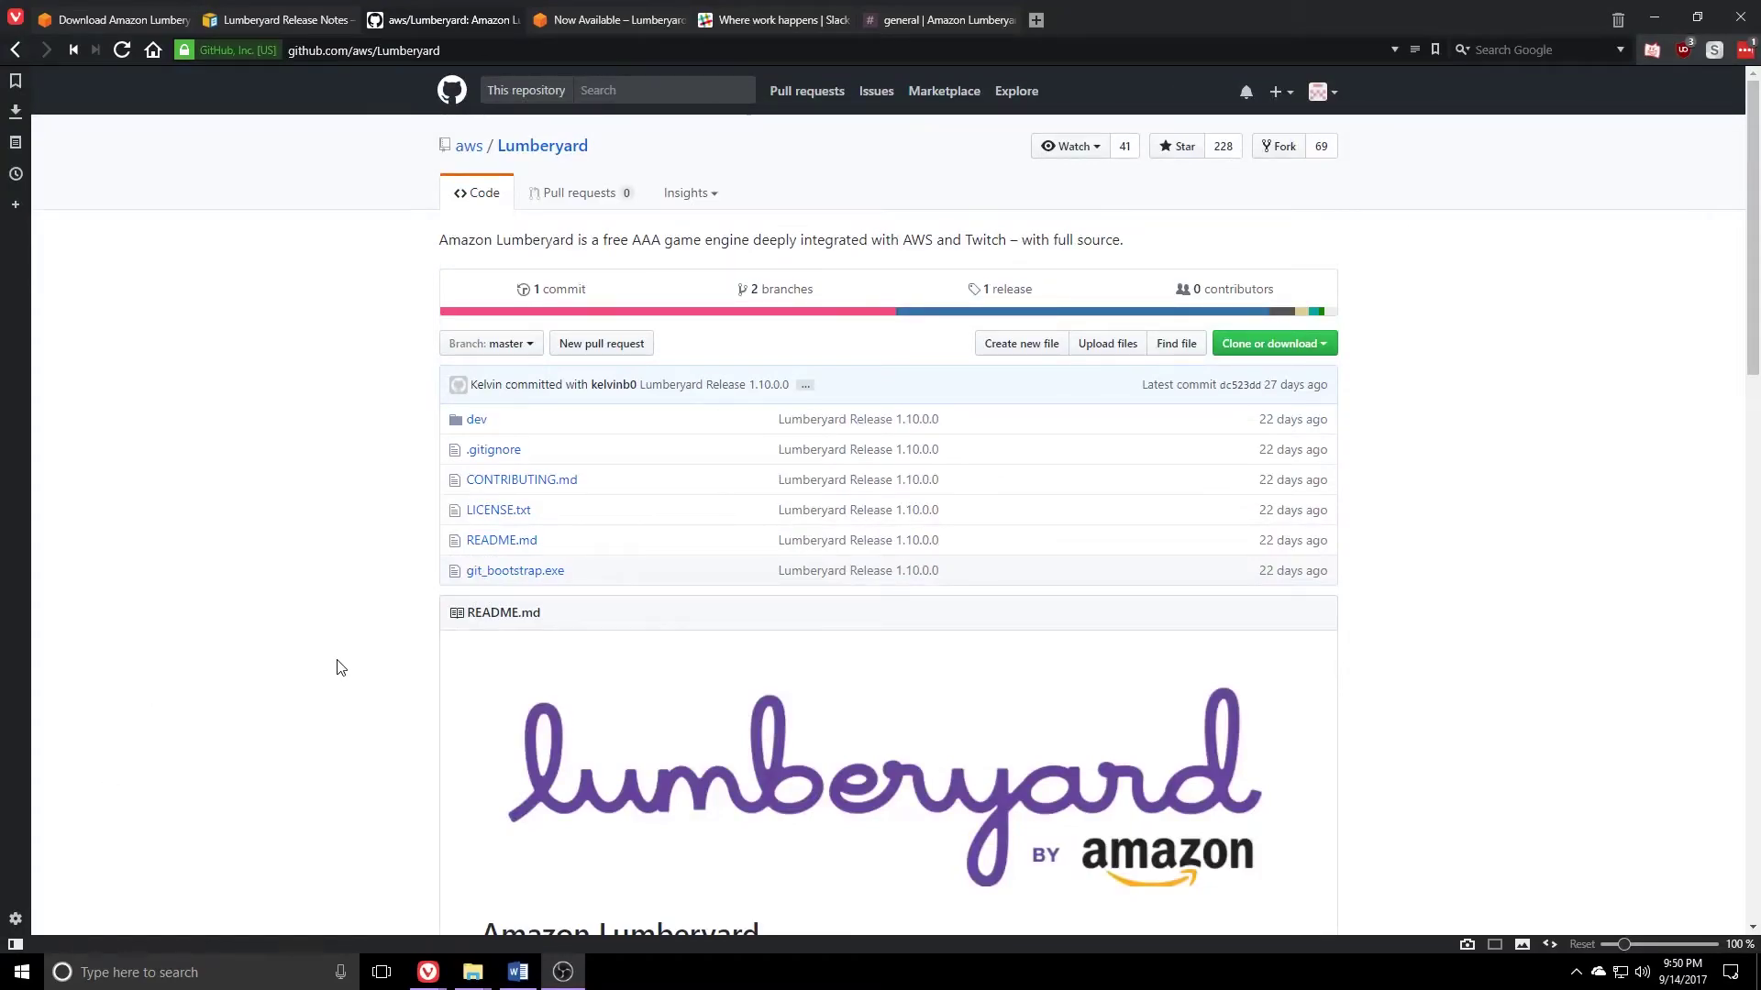
Step: Review the repository's fork and clone instructions, then fork aws/Lumberyard into your own account
scroll(264, 699, down, 4)
scroll(272, 740, down, 9)
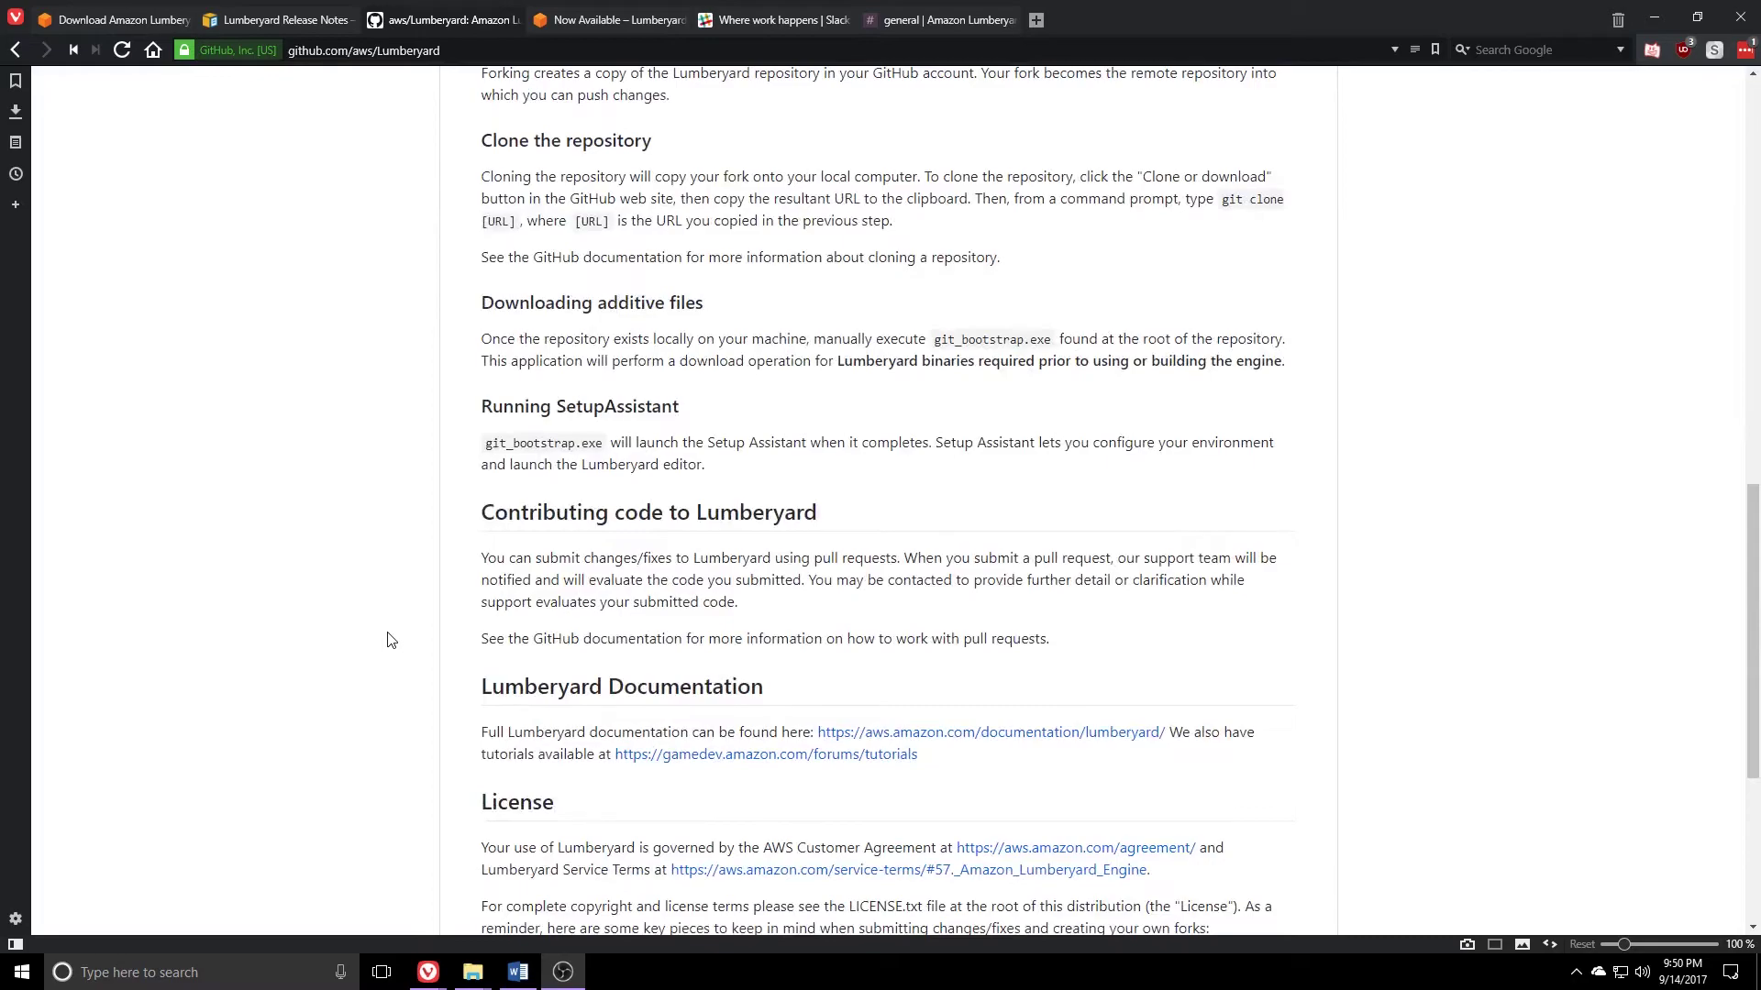
scroll(391, 639, up, 6)
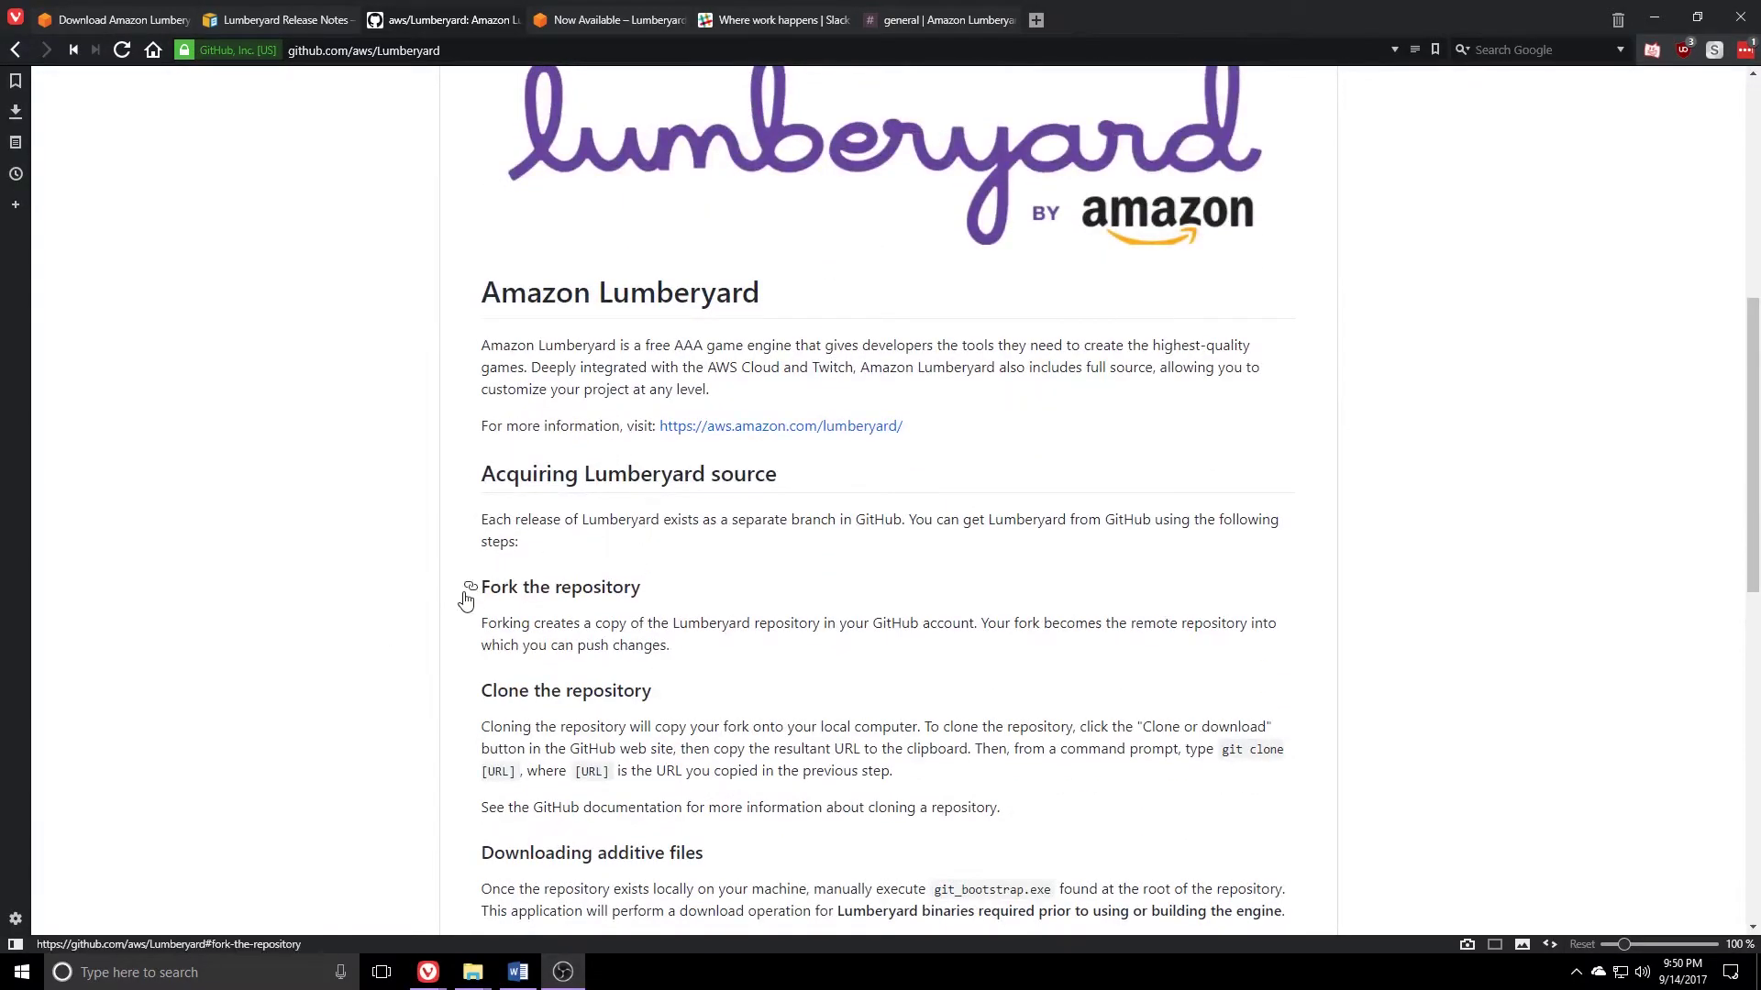
drag(547, 588, 668, 586)
drag(510, 691, 652, 690)
scroll(652, 690, down, 3)
drag(530, 578, 690, 571)
scroll(707, 523, up, 11)
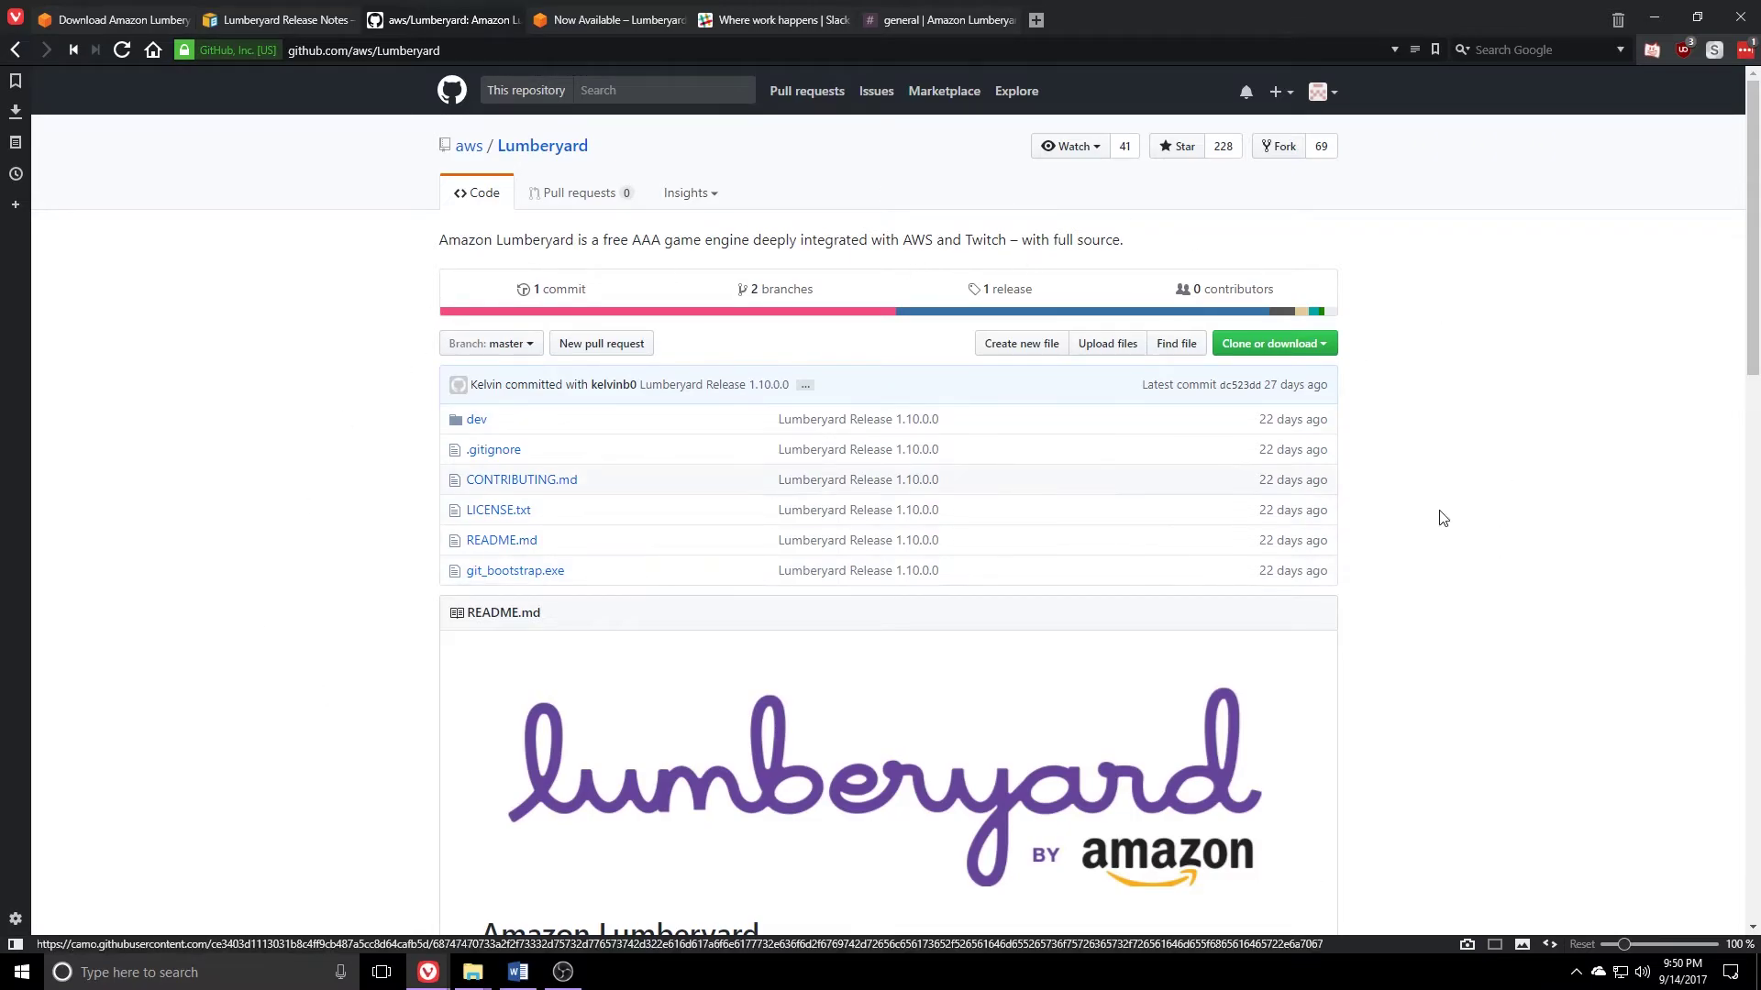
click(1283, 149)
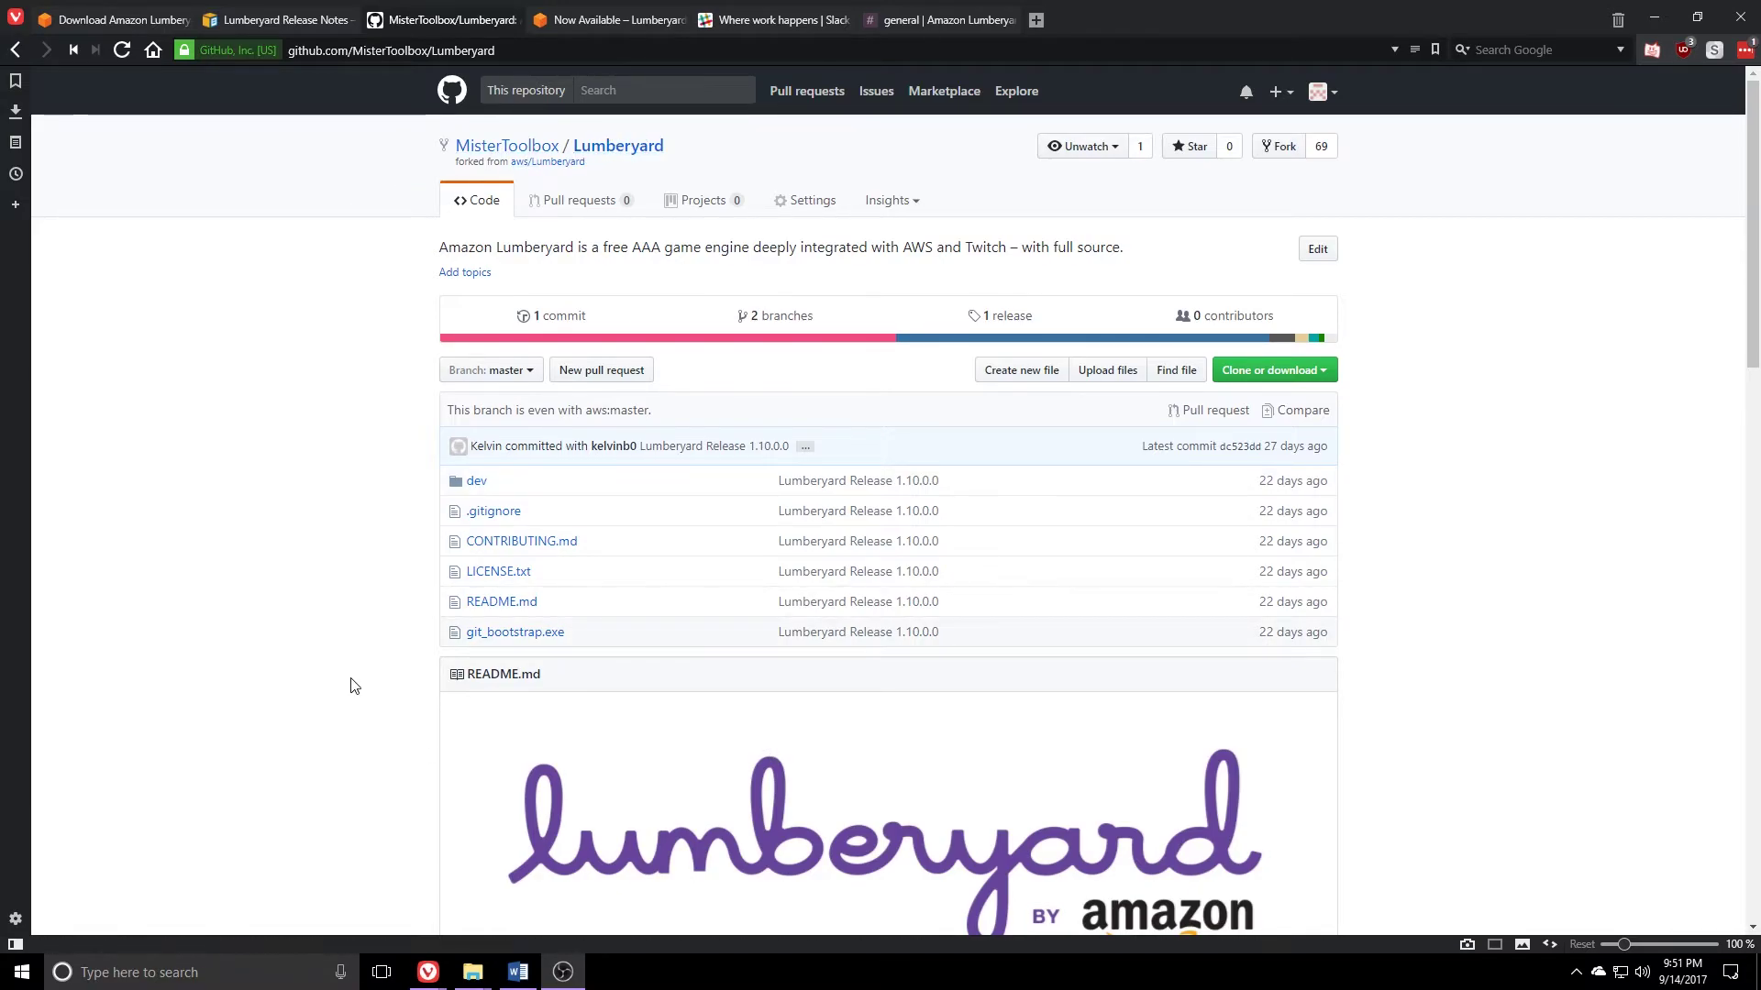
Step: Copy the fork's HTTPS clone URL to the clipboard and search Windows for 'git'
click(1326, 372)
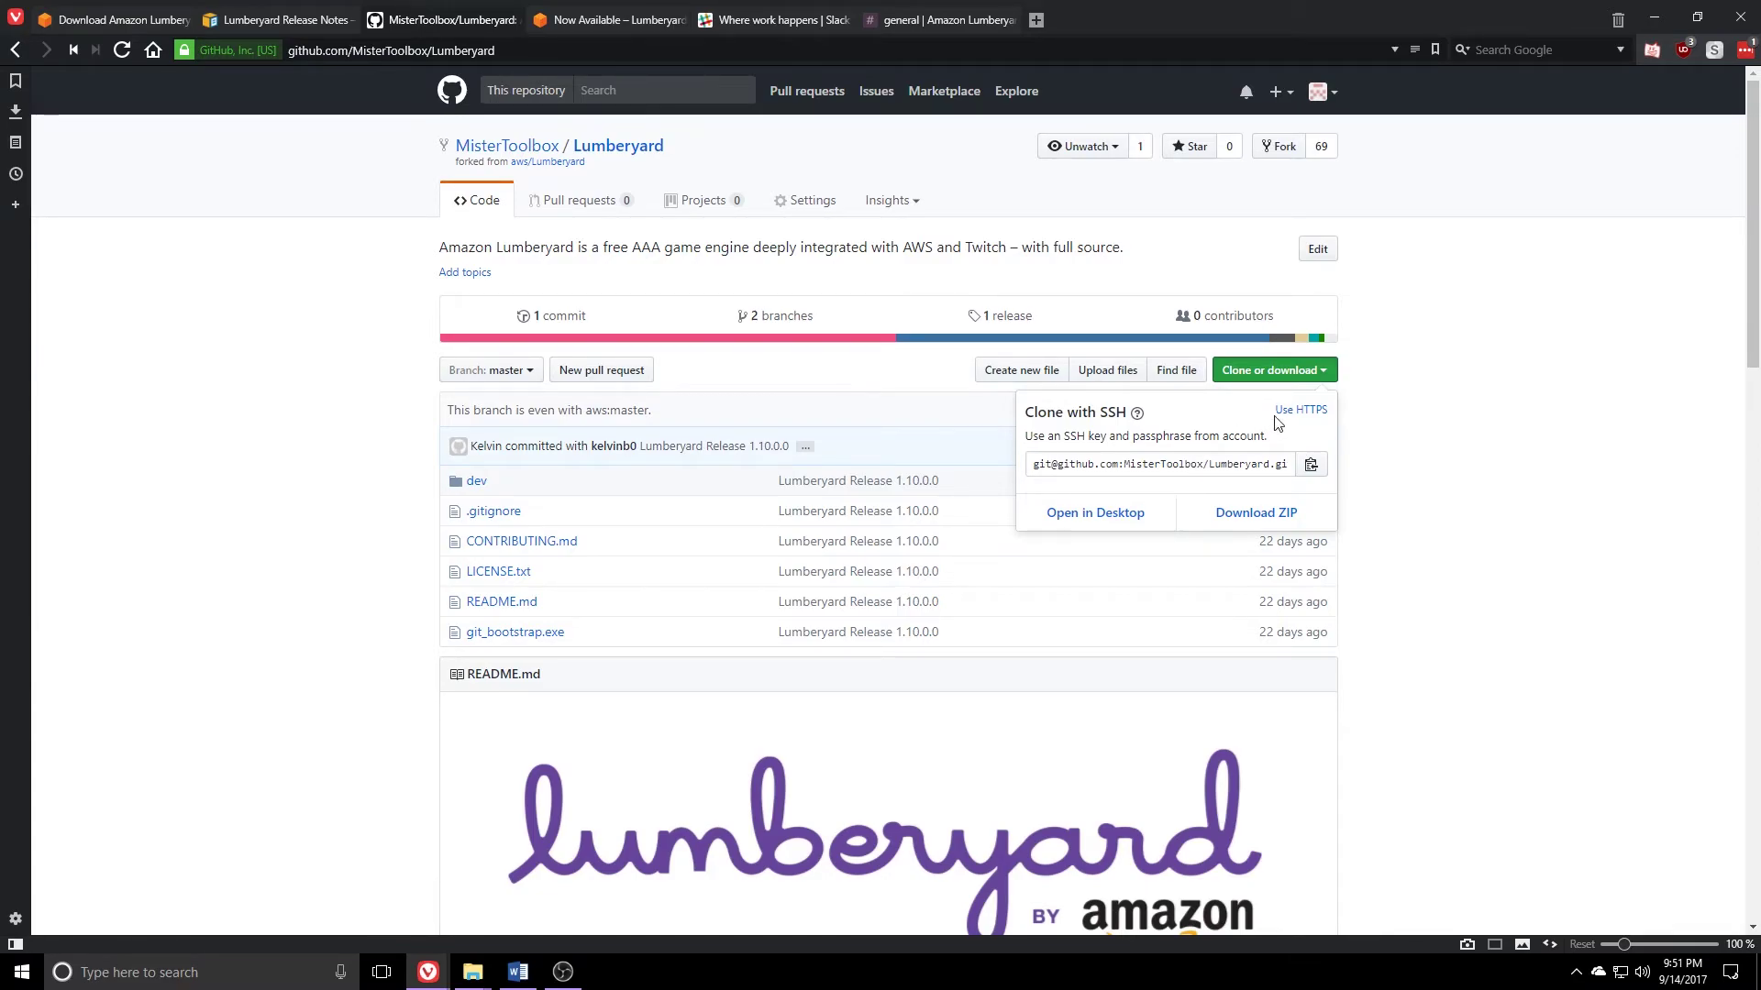
click(1311, 413)
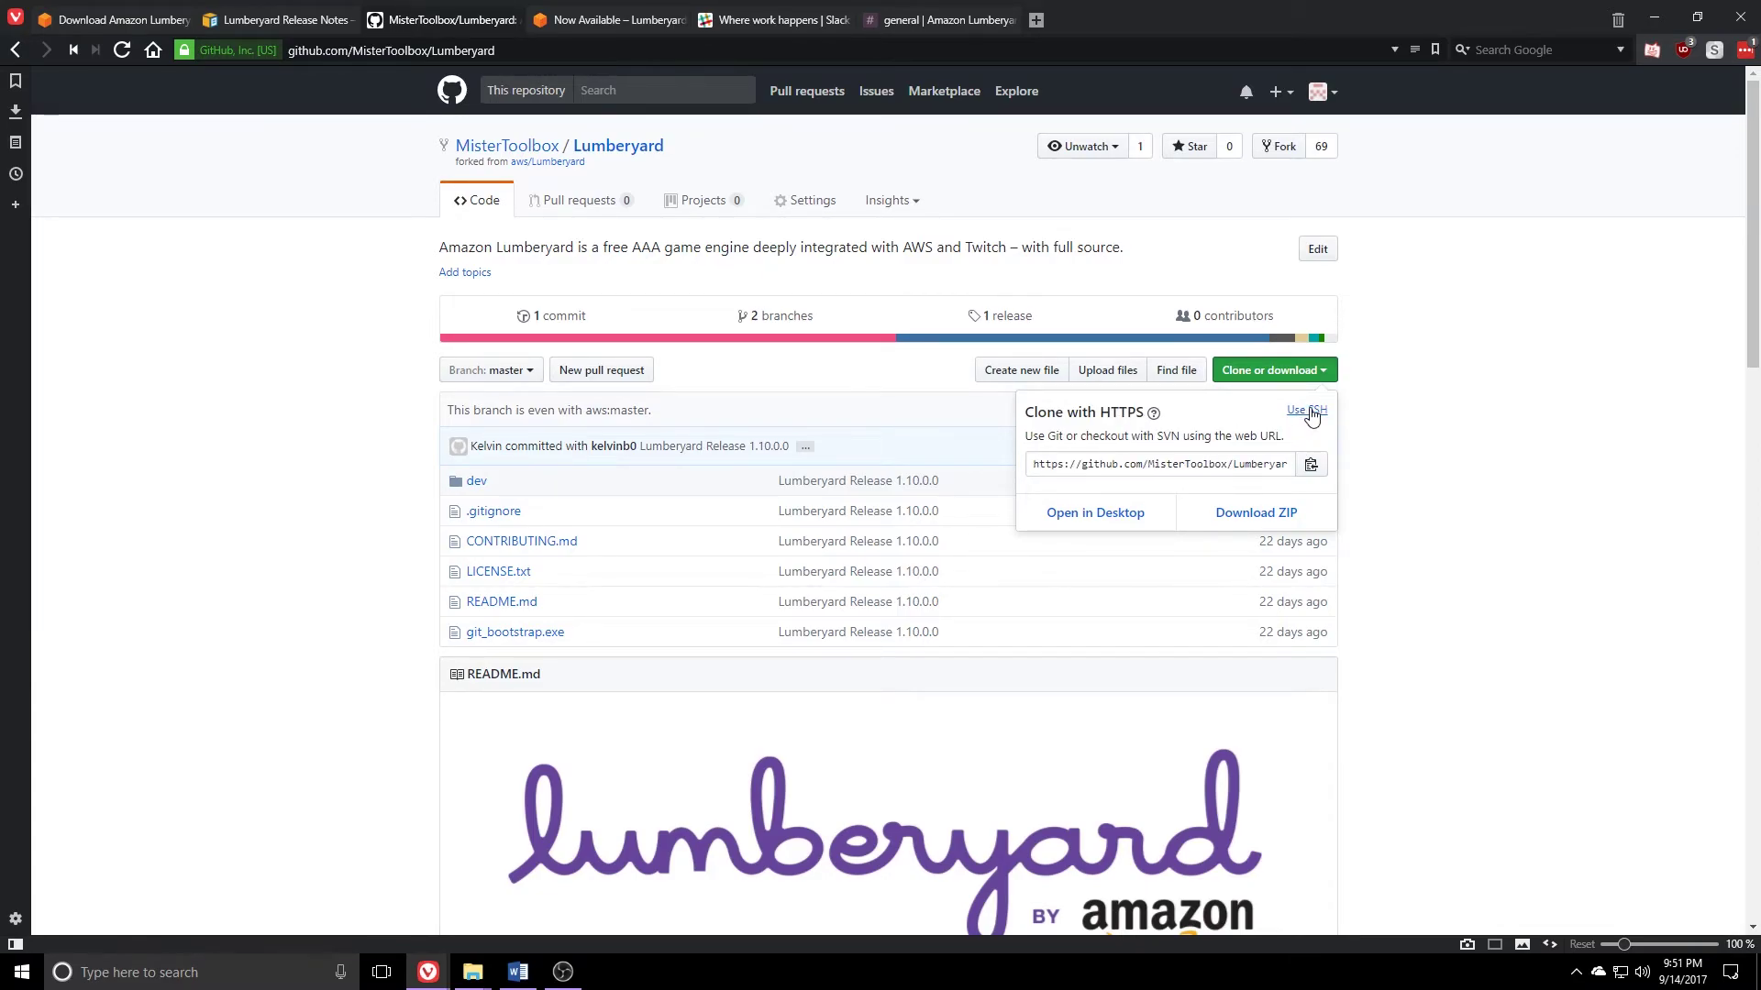
click(1311, 465)
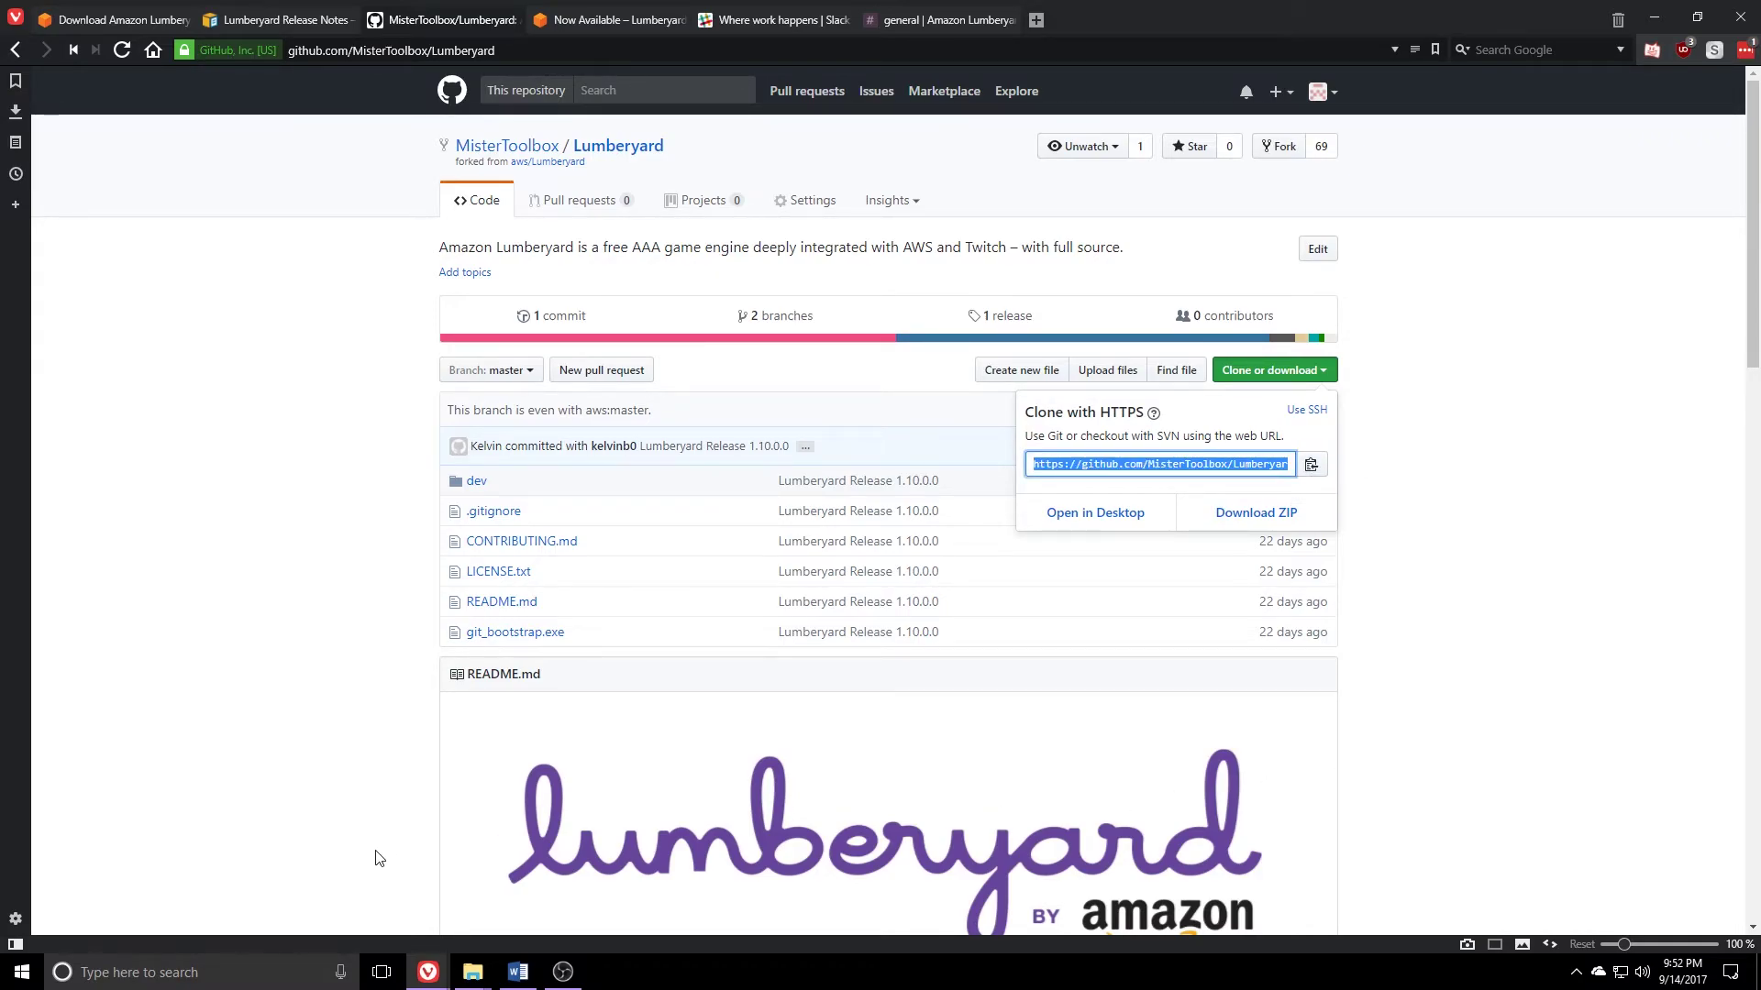
key(super)
text(git)
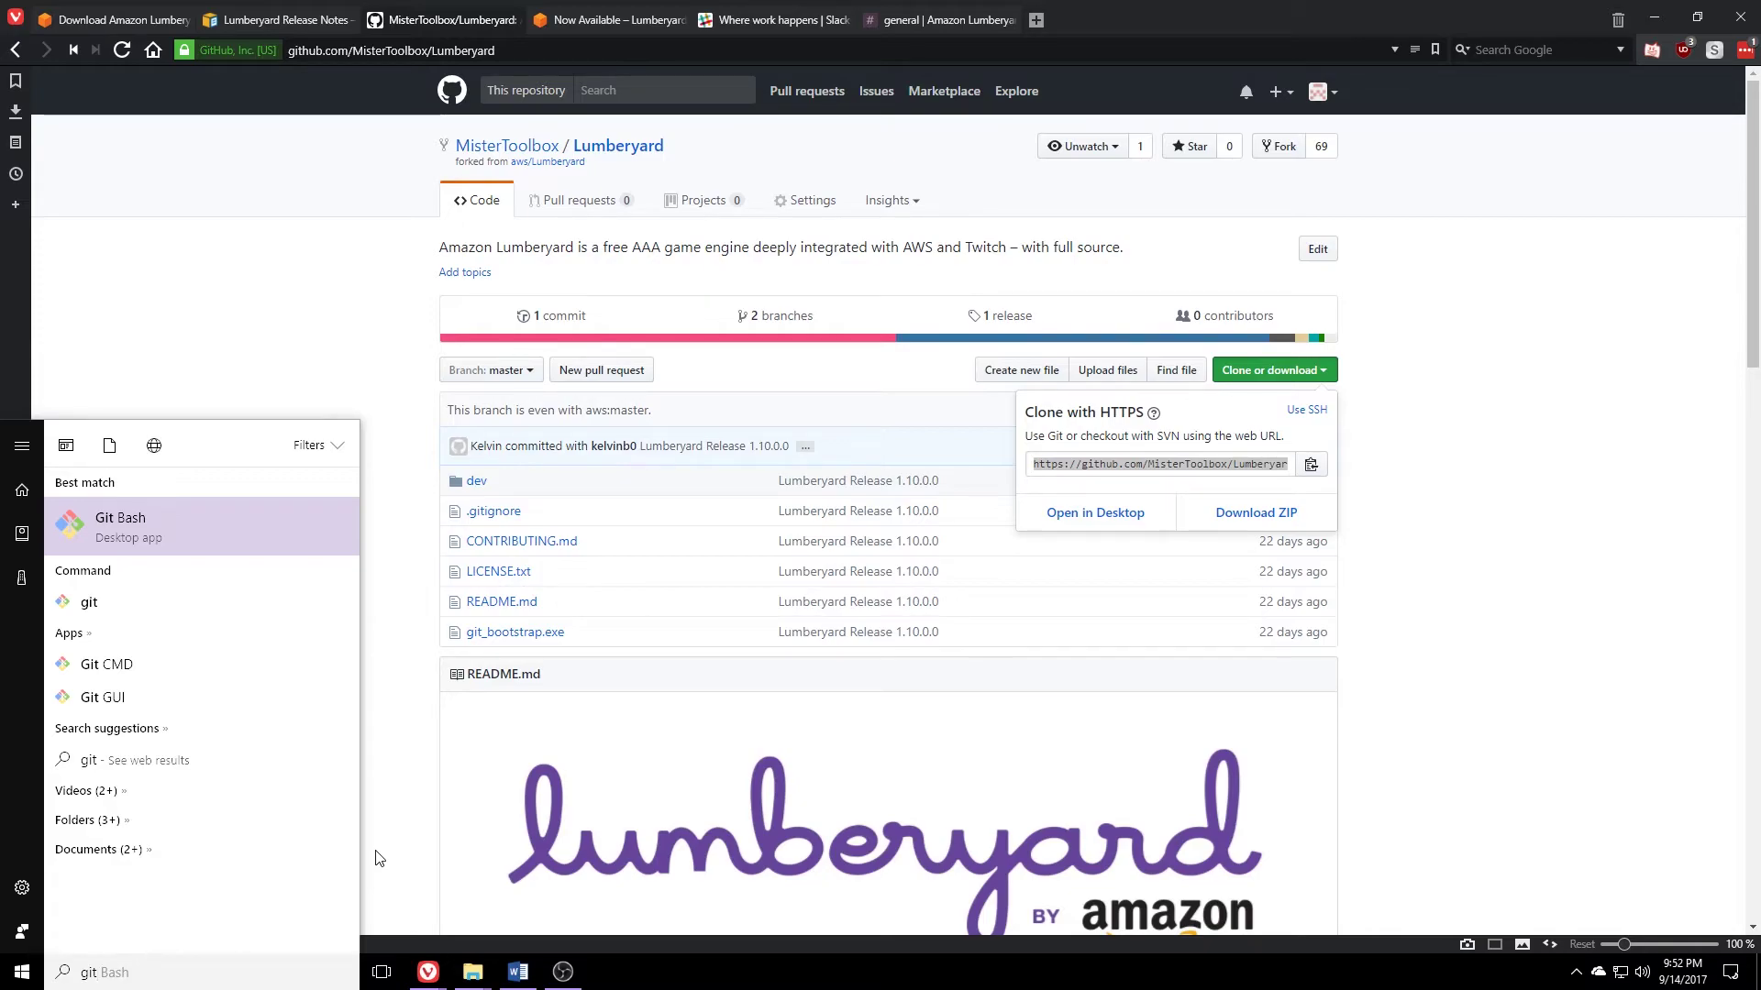
Step: In Git Bash, go to /d/Program Files/Lumberyard and create a git folder with mkdir git
key(Return)
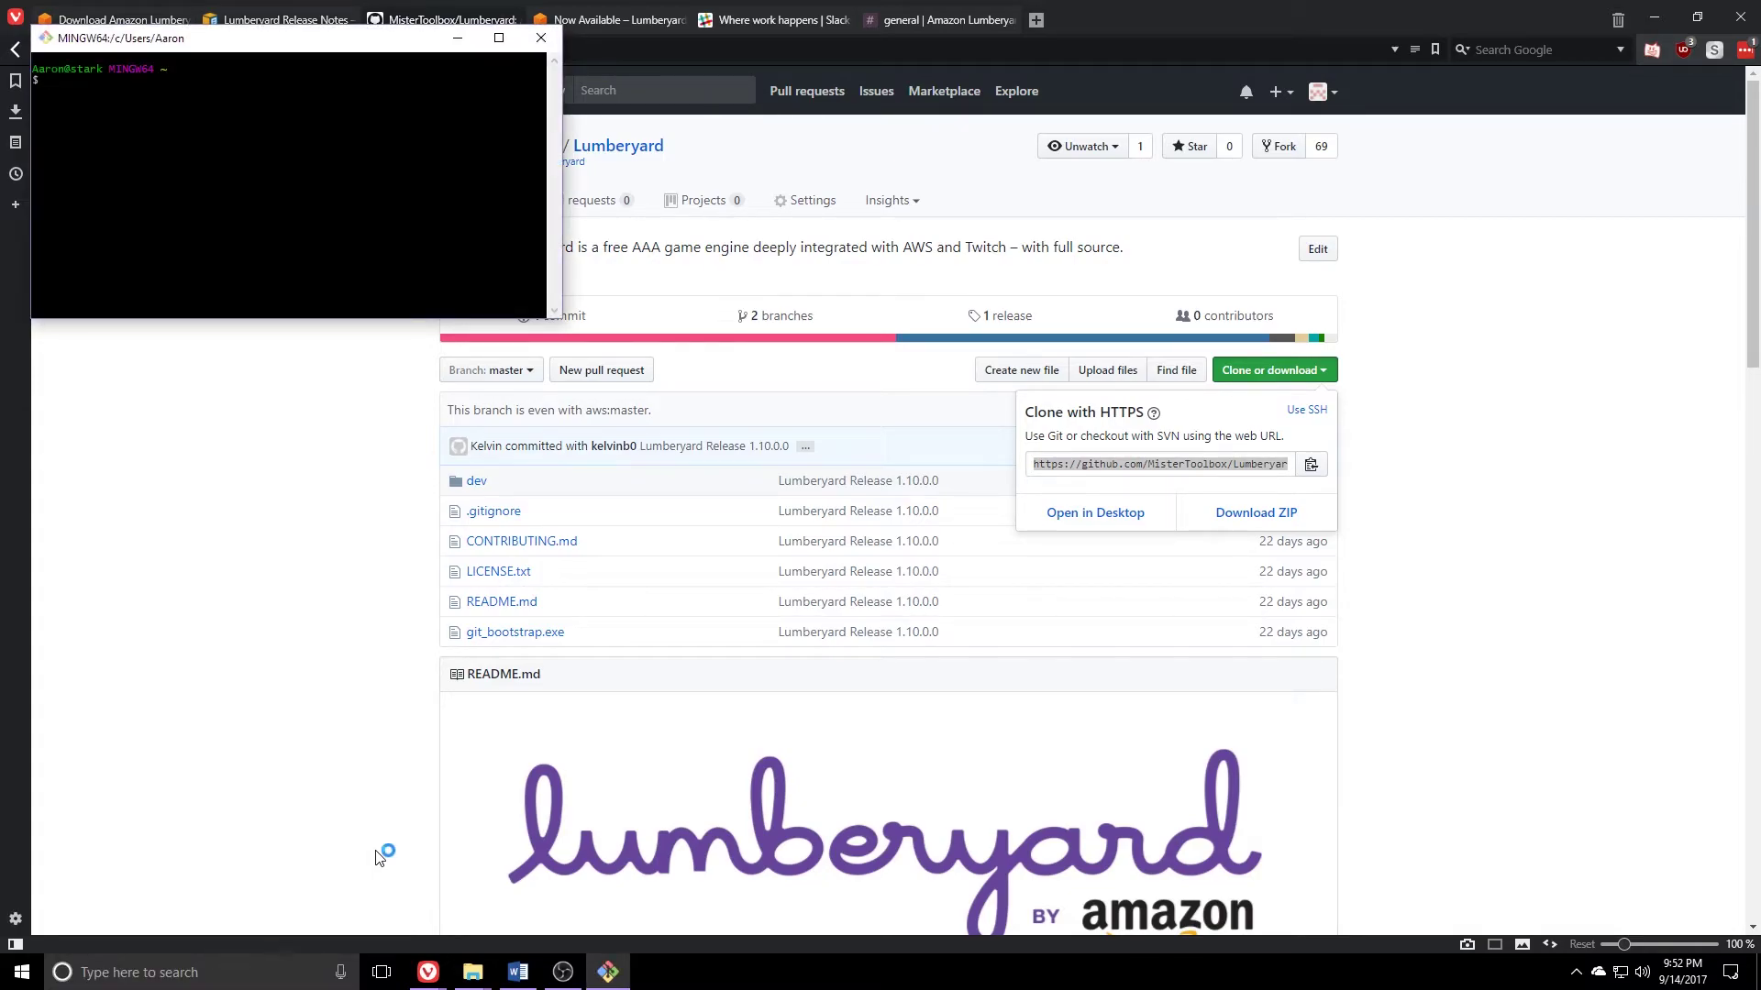
text(cd d:)
key(Return)
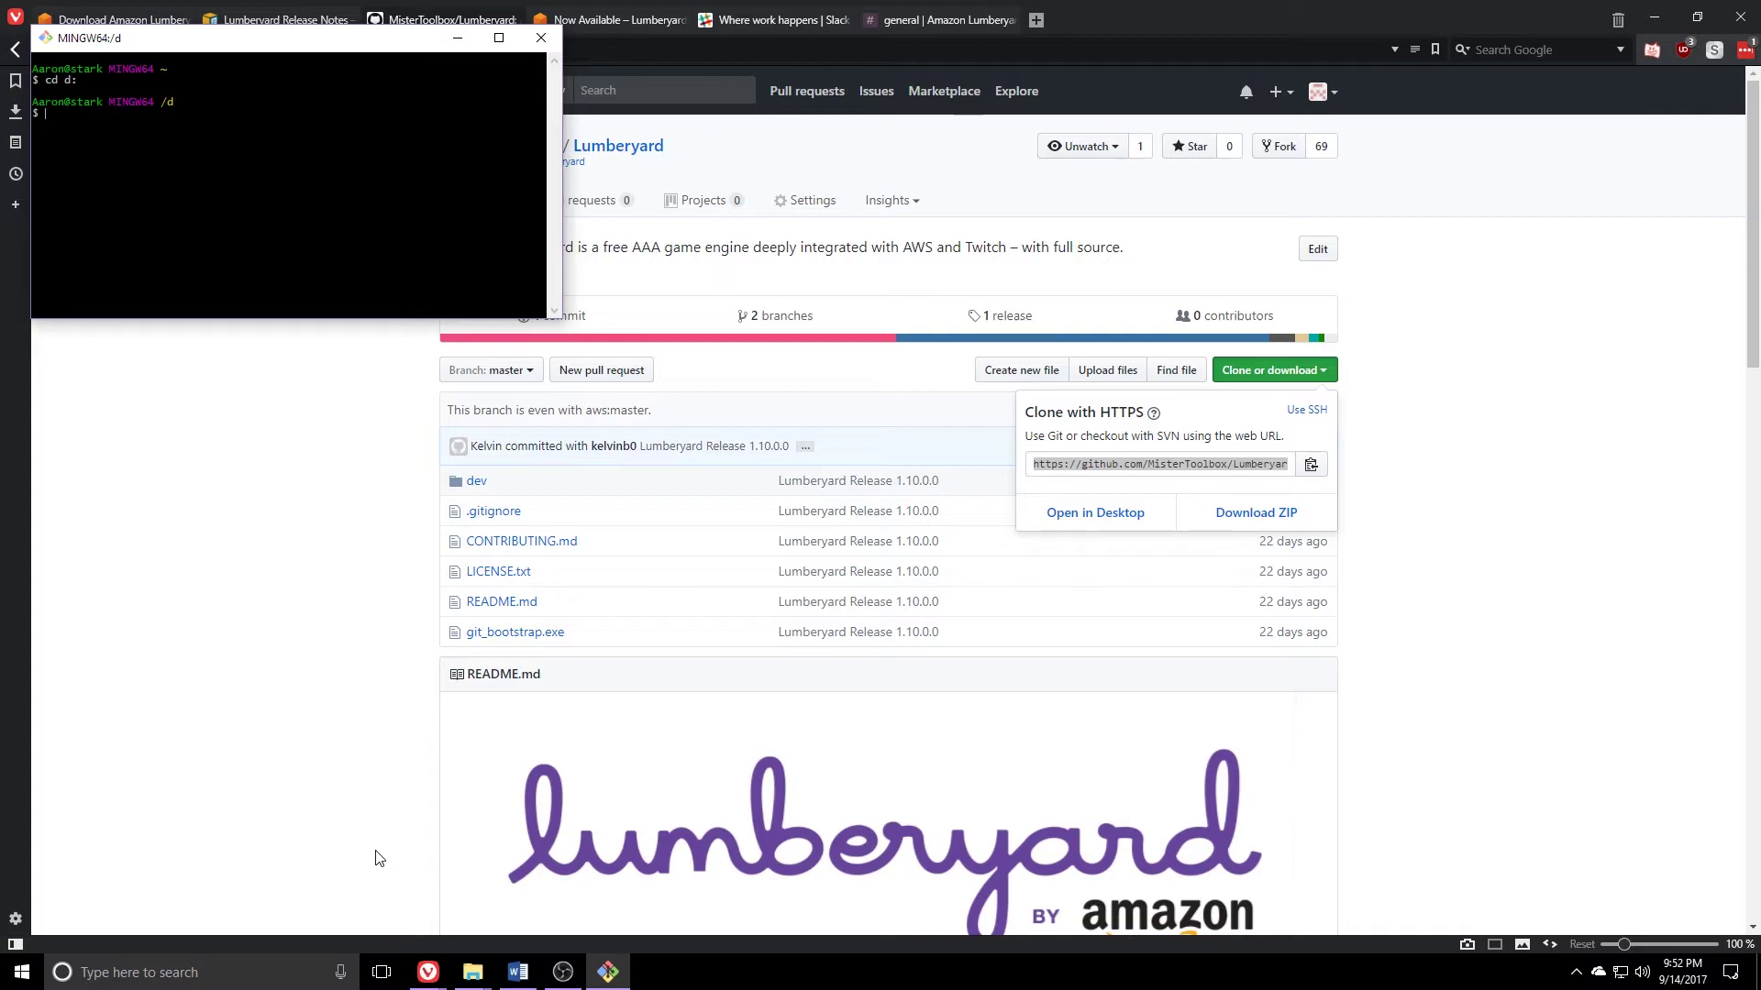
text(cd Program\ Files)
key(Return)
text(cd Lu)
key(Tab)
key(Return)
text(mkd)
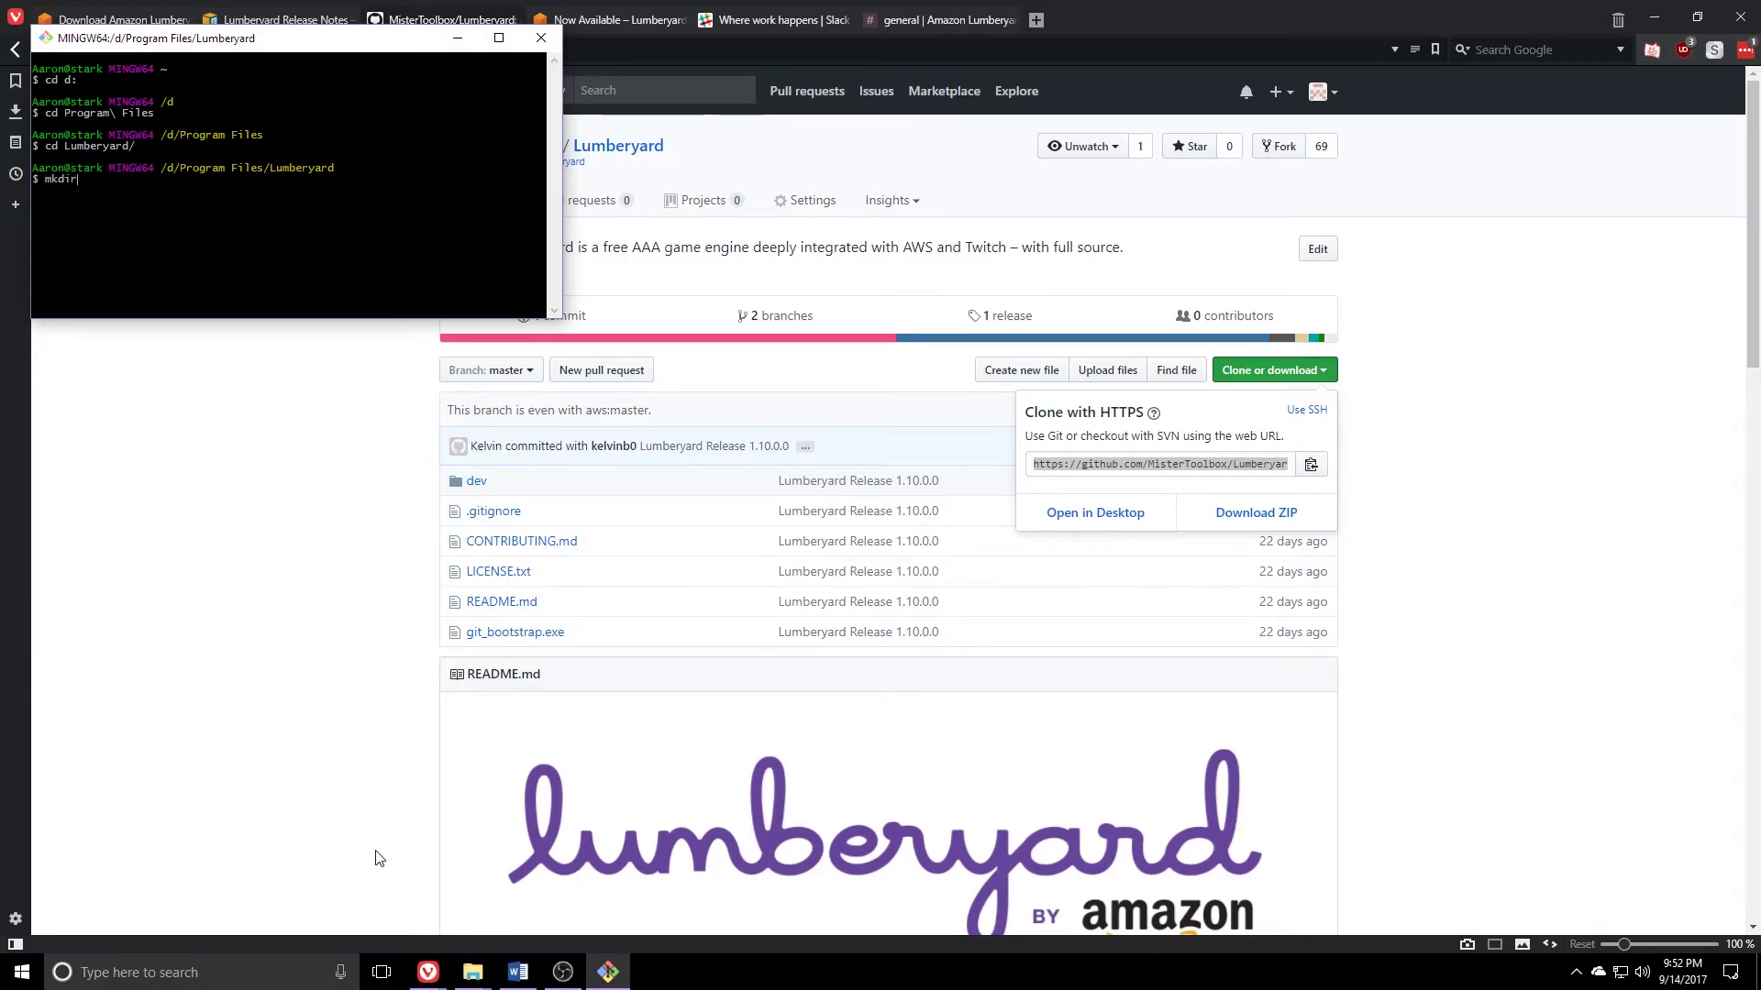
text(ir git)
key(Return)
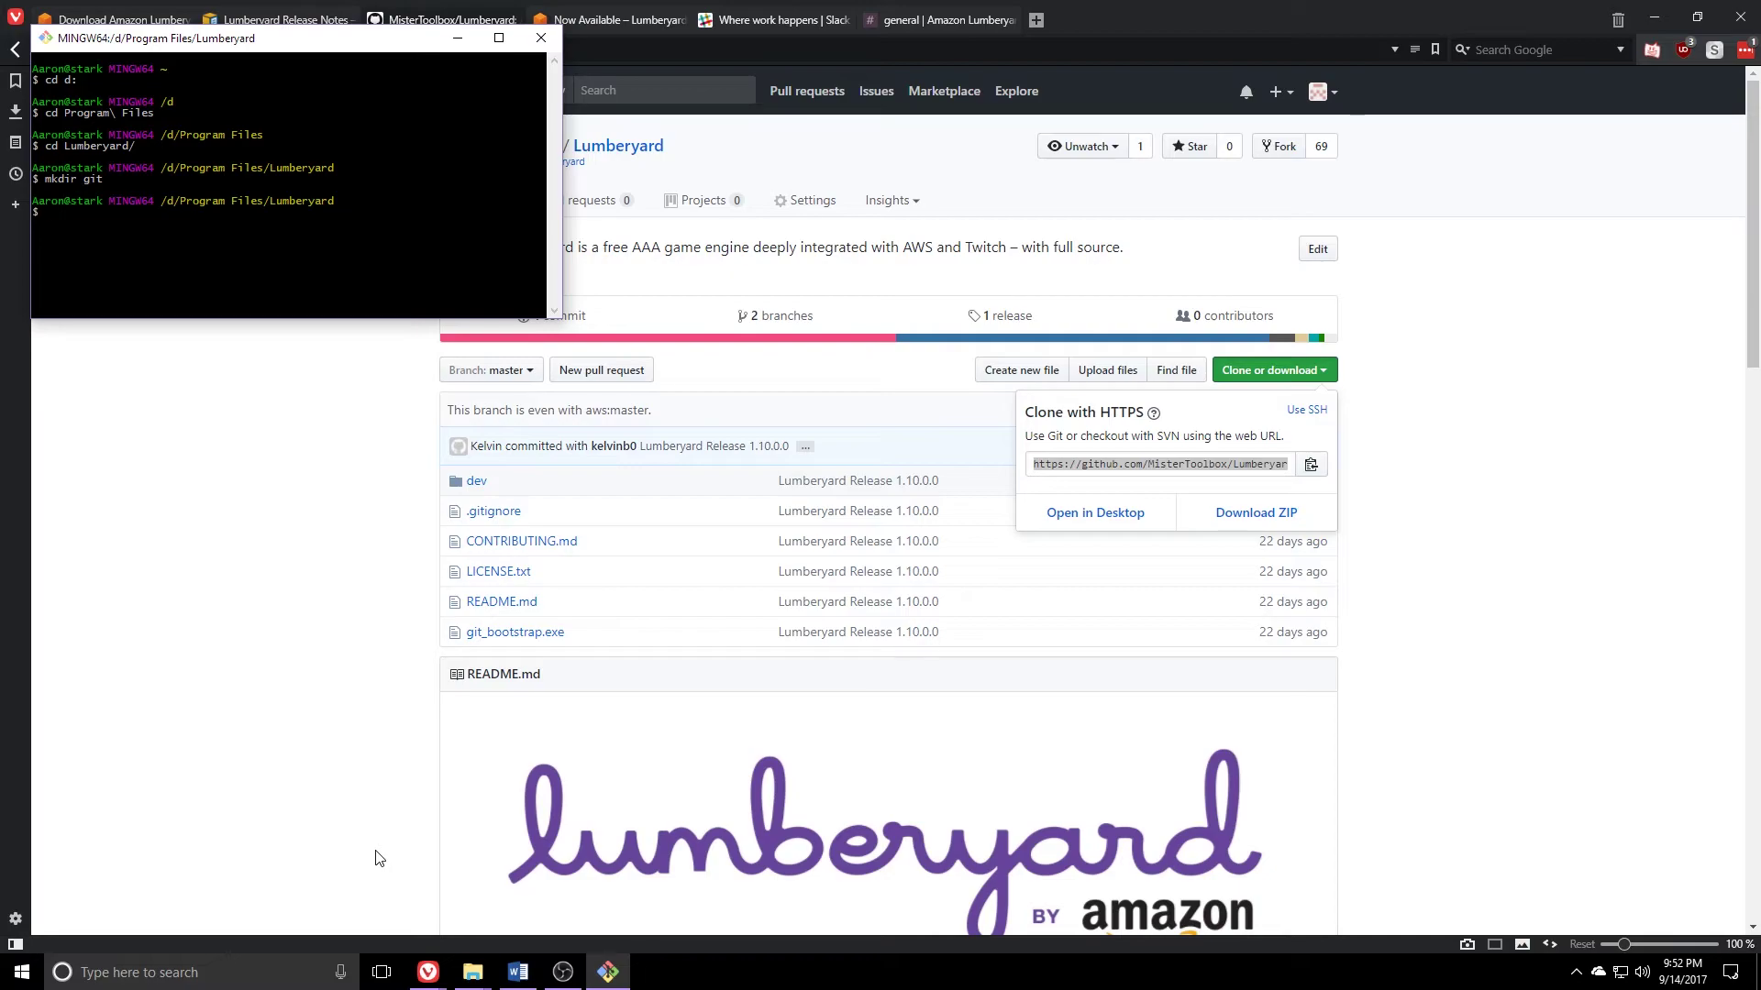
text(ll)
key(Return)
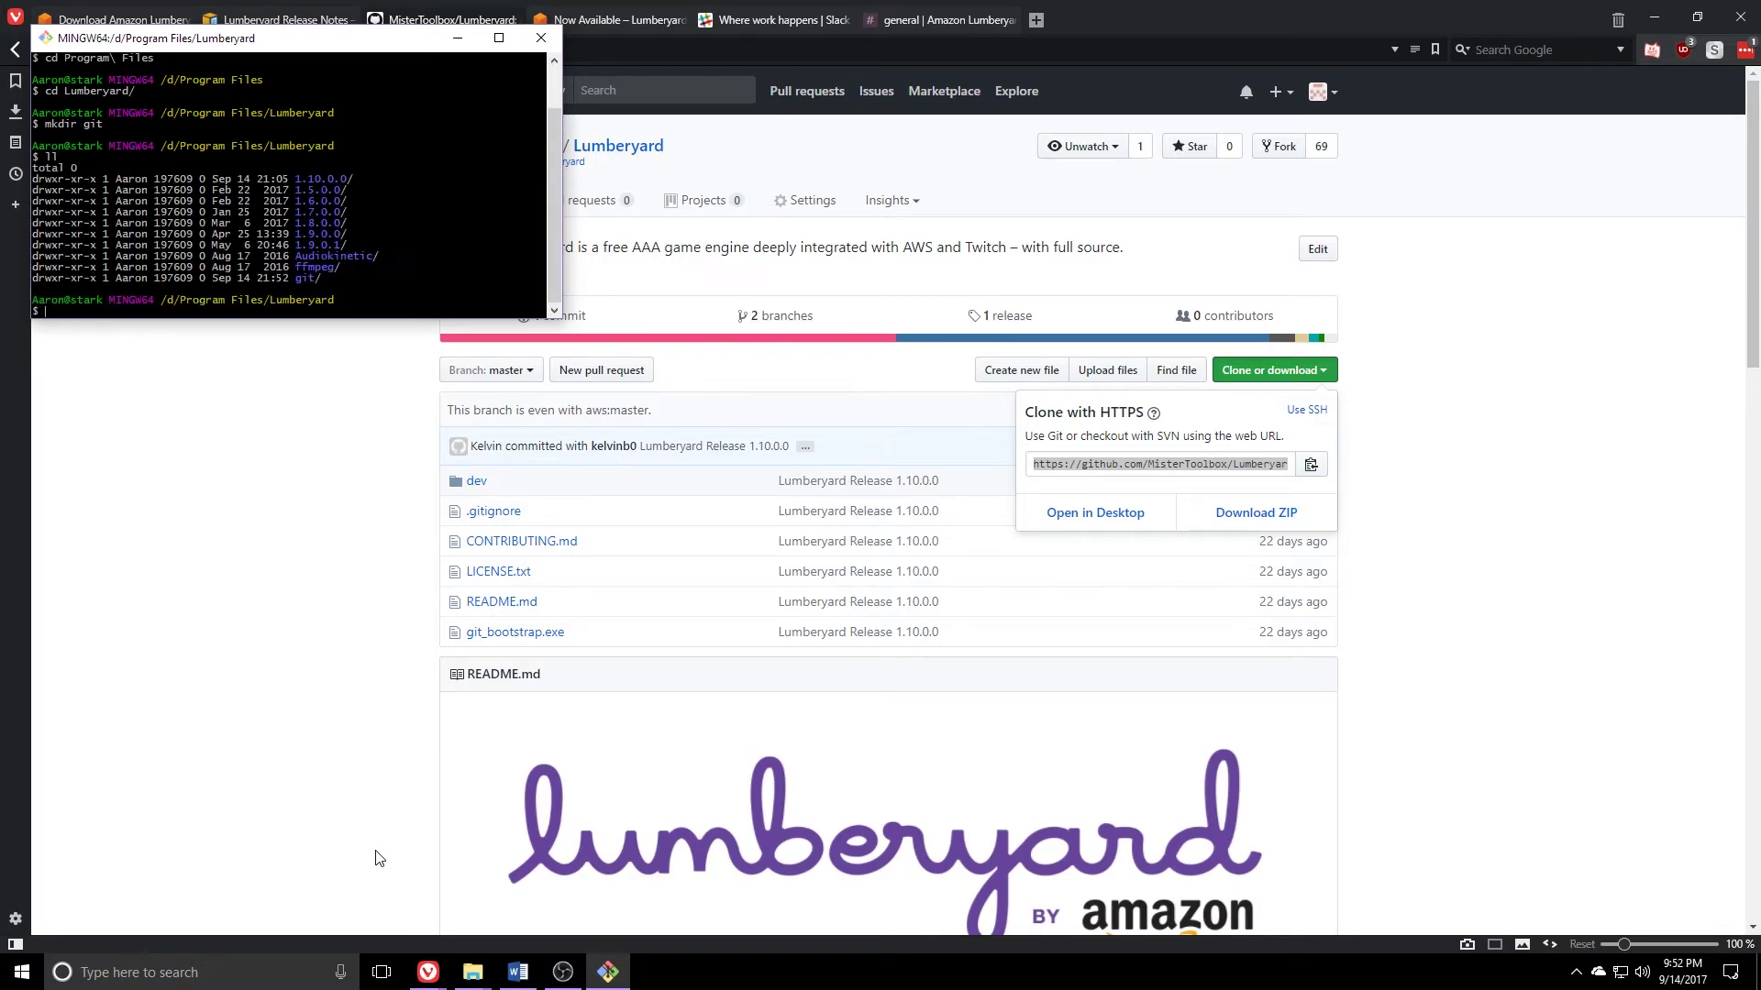
Step: Enter the git folder and run git clone with the pasted fork URL
text(cd git/)
key(Return)
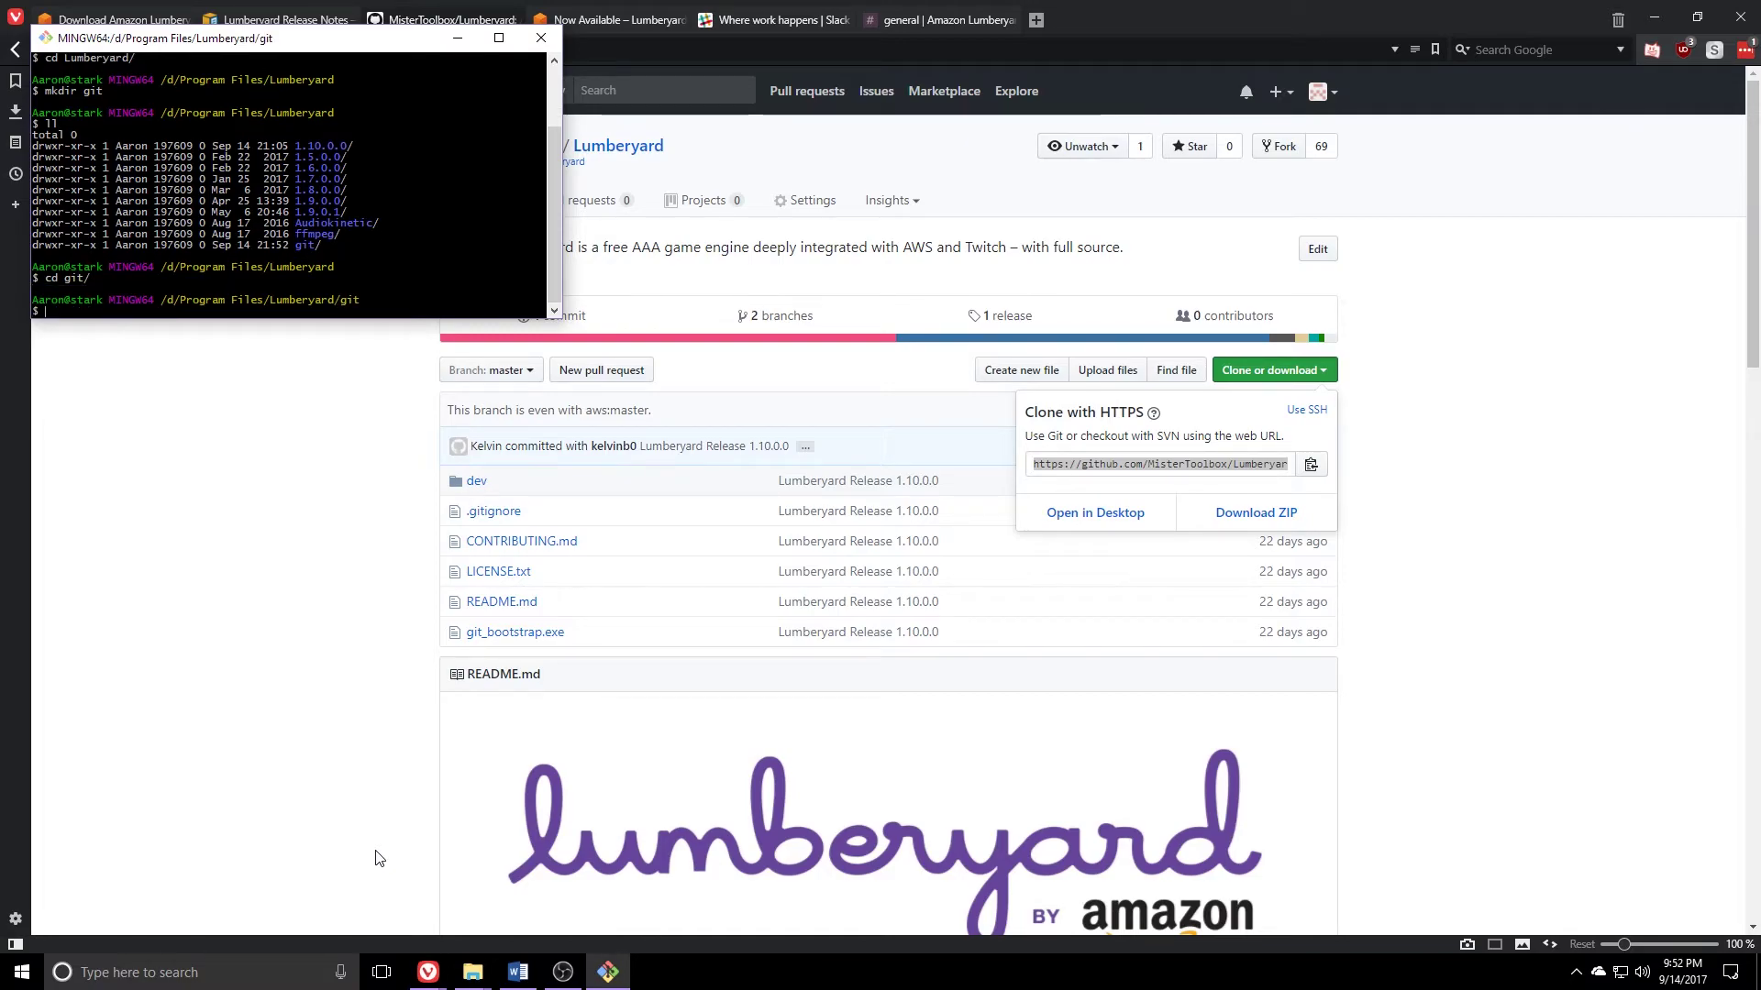
text(git clone)
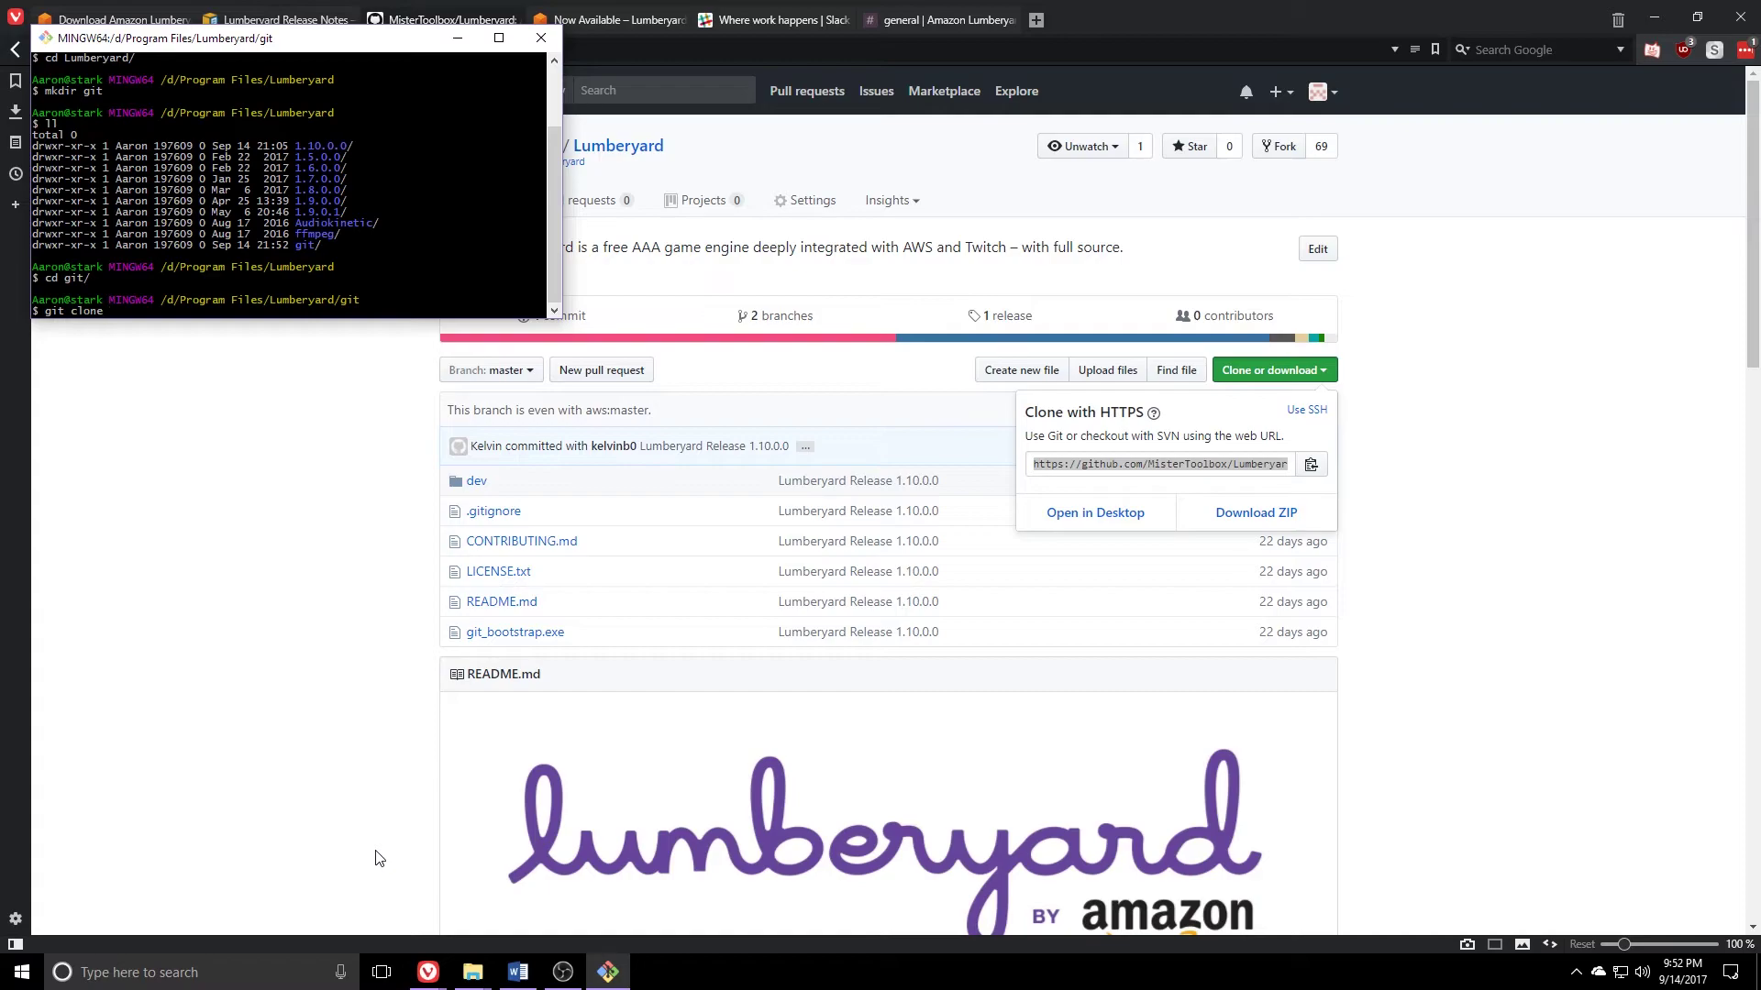
right_click(263, 312)
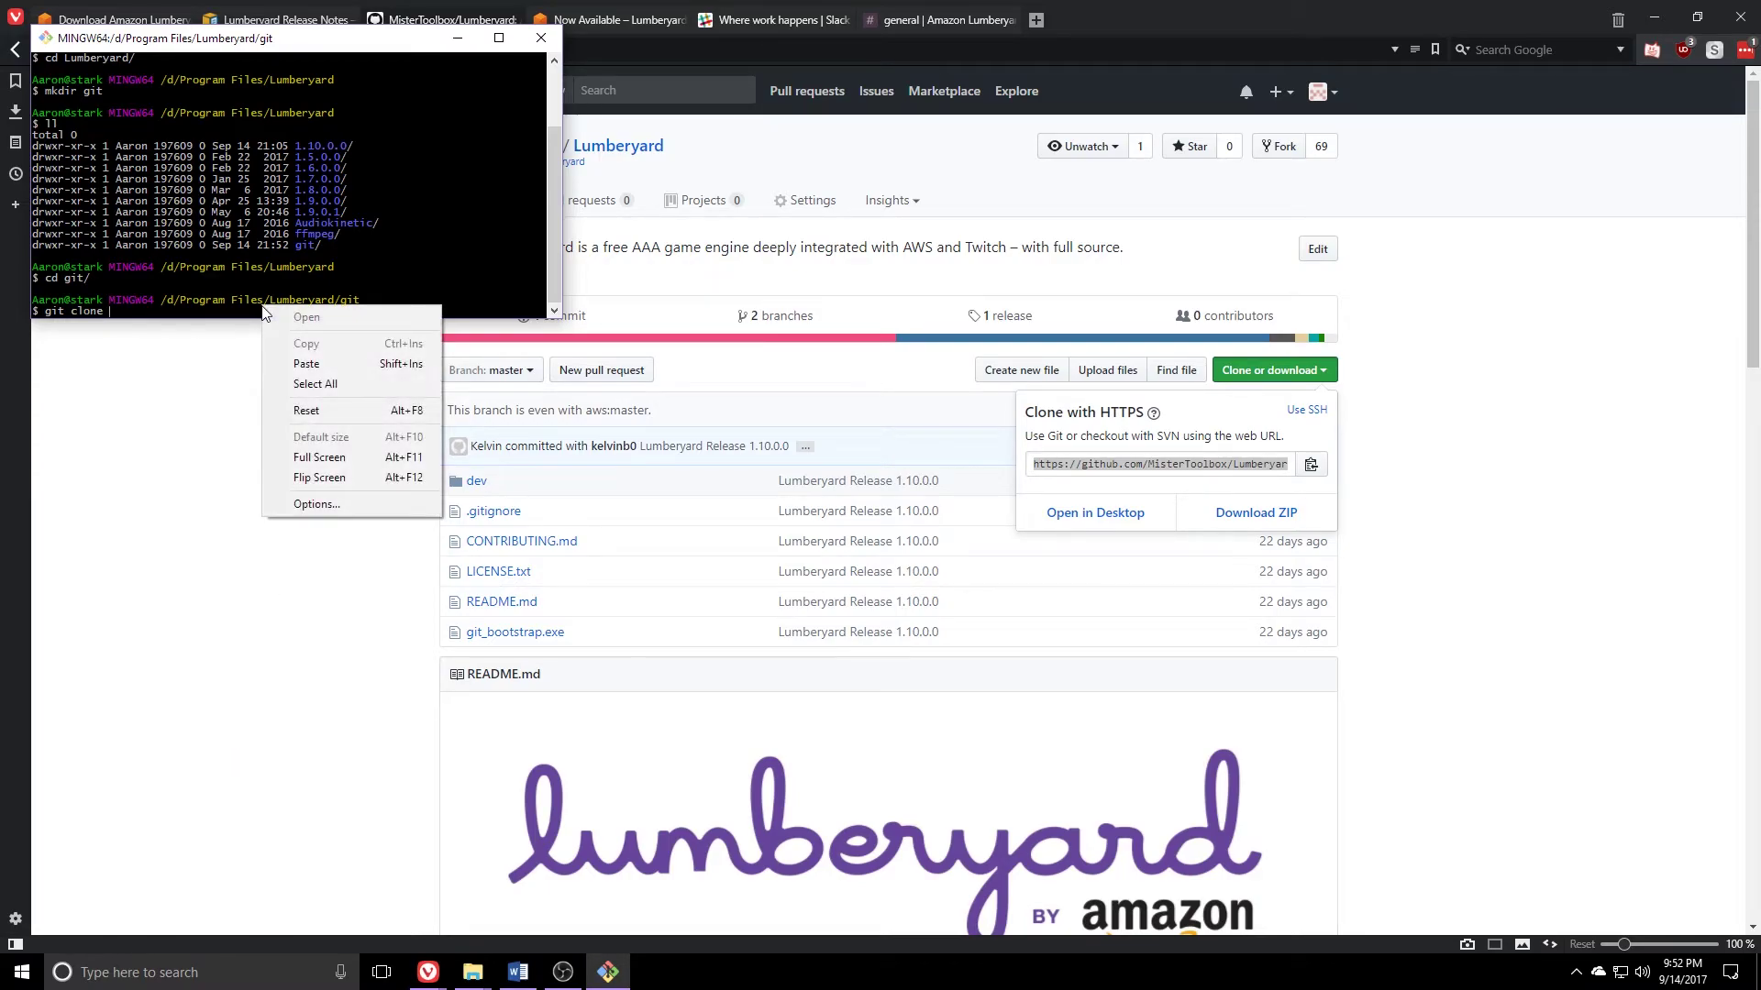
click(306, 363)
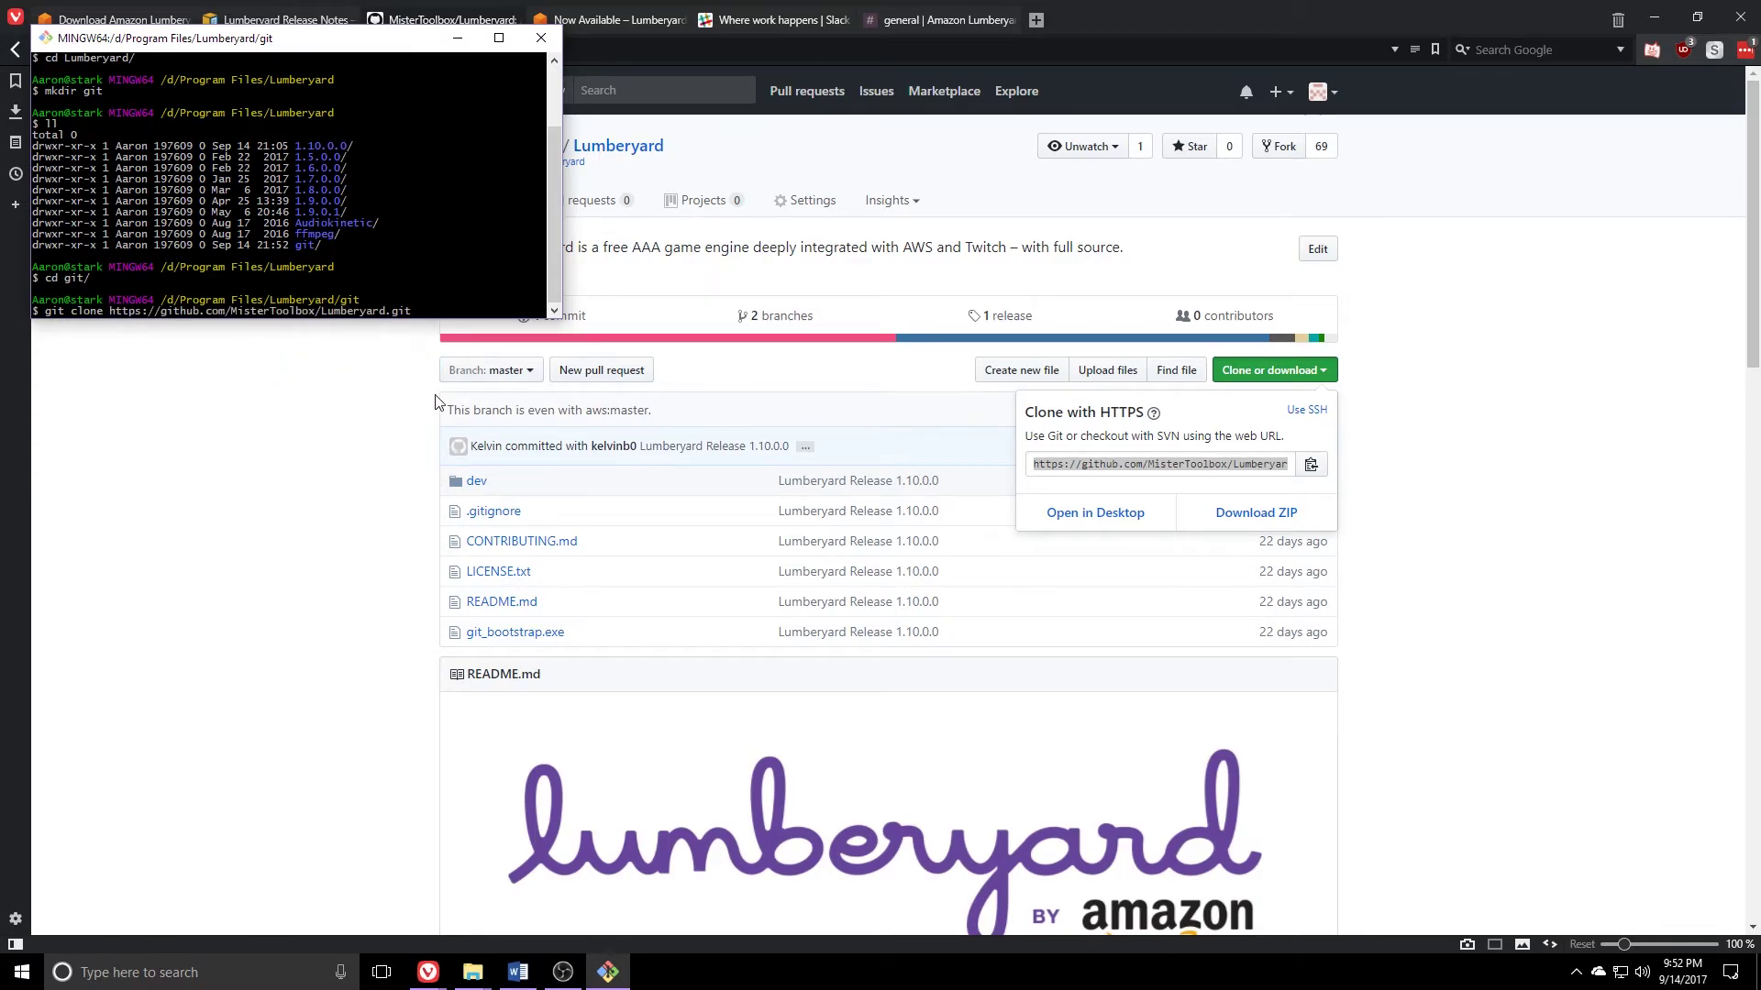
key(Return)
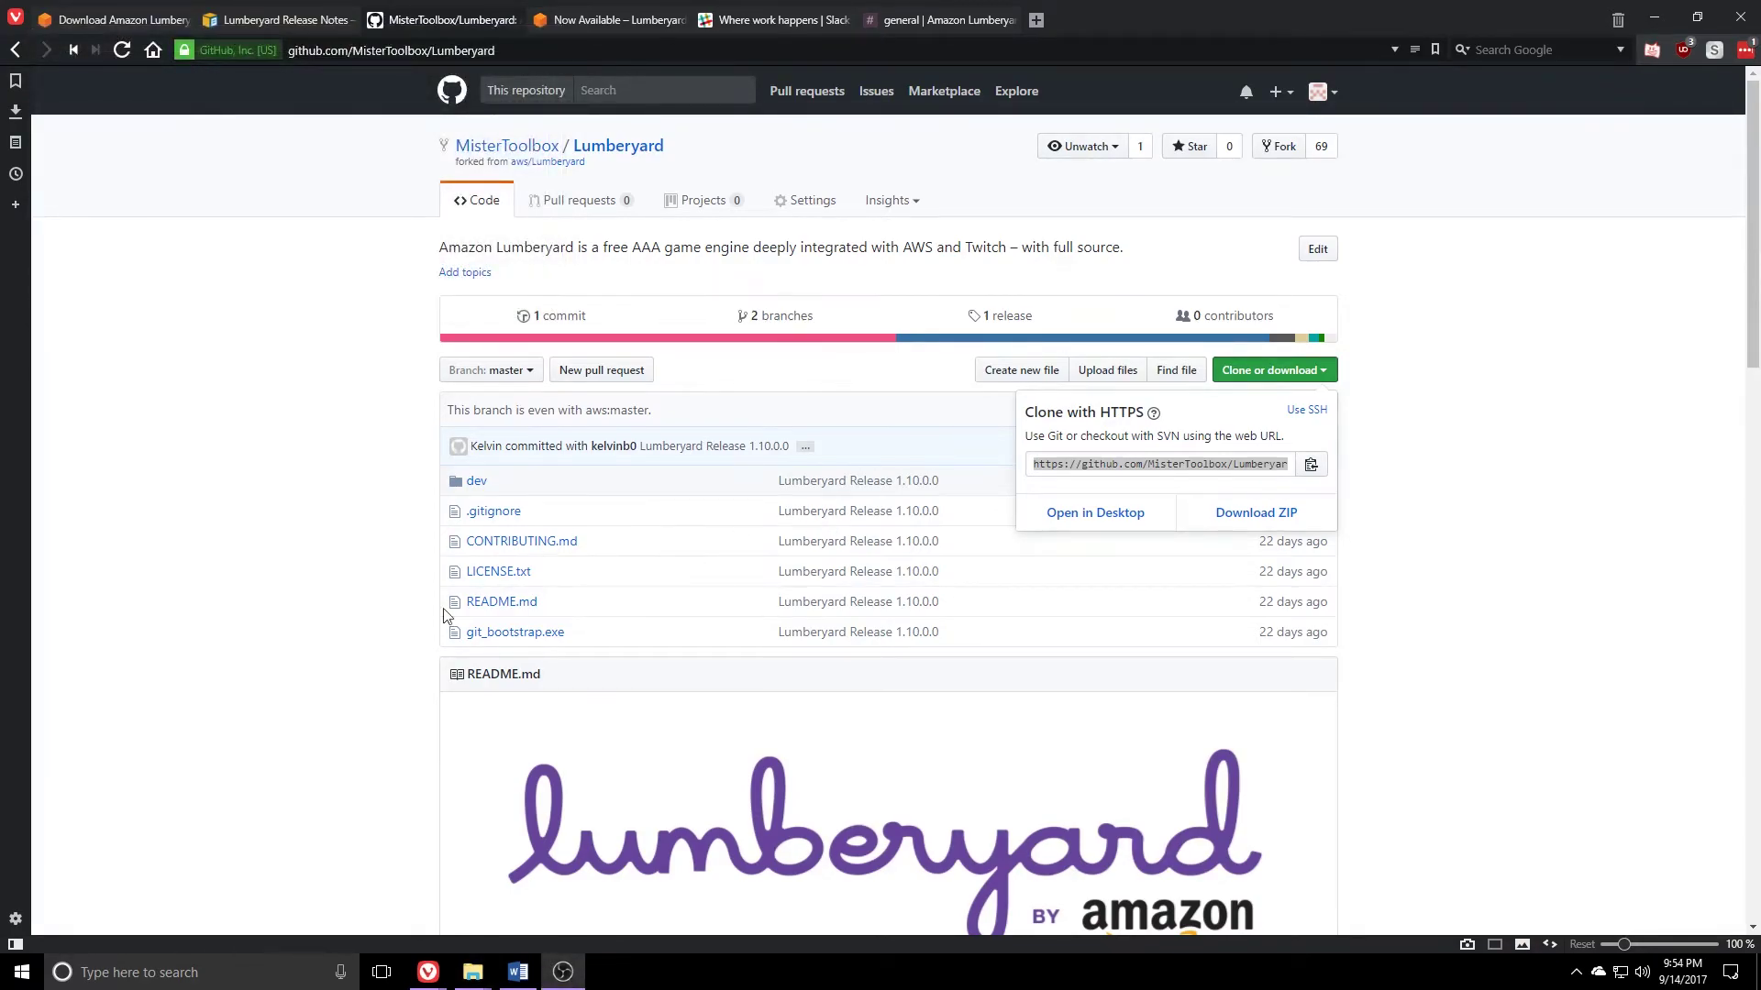
Step: Open Command Prompt and change into D:\Program Files\Lumberyard\git
click(287, 970)
text(cmd)
key(Return)
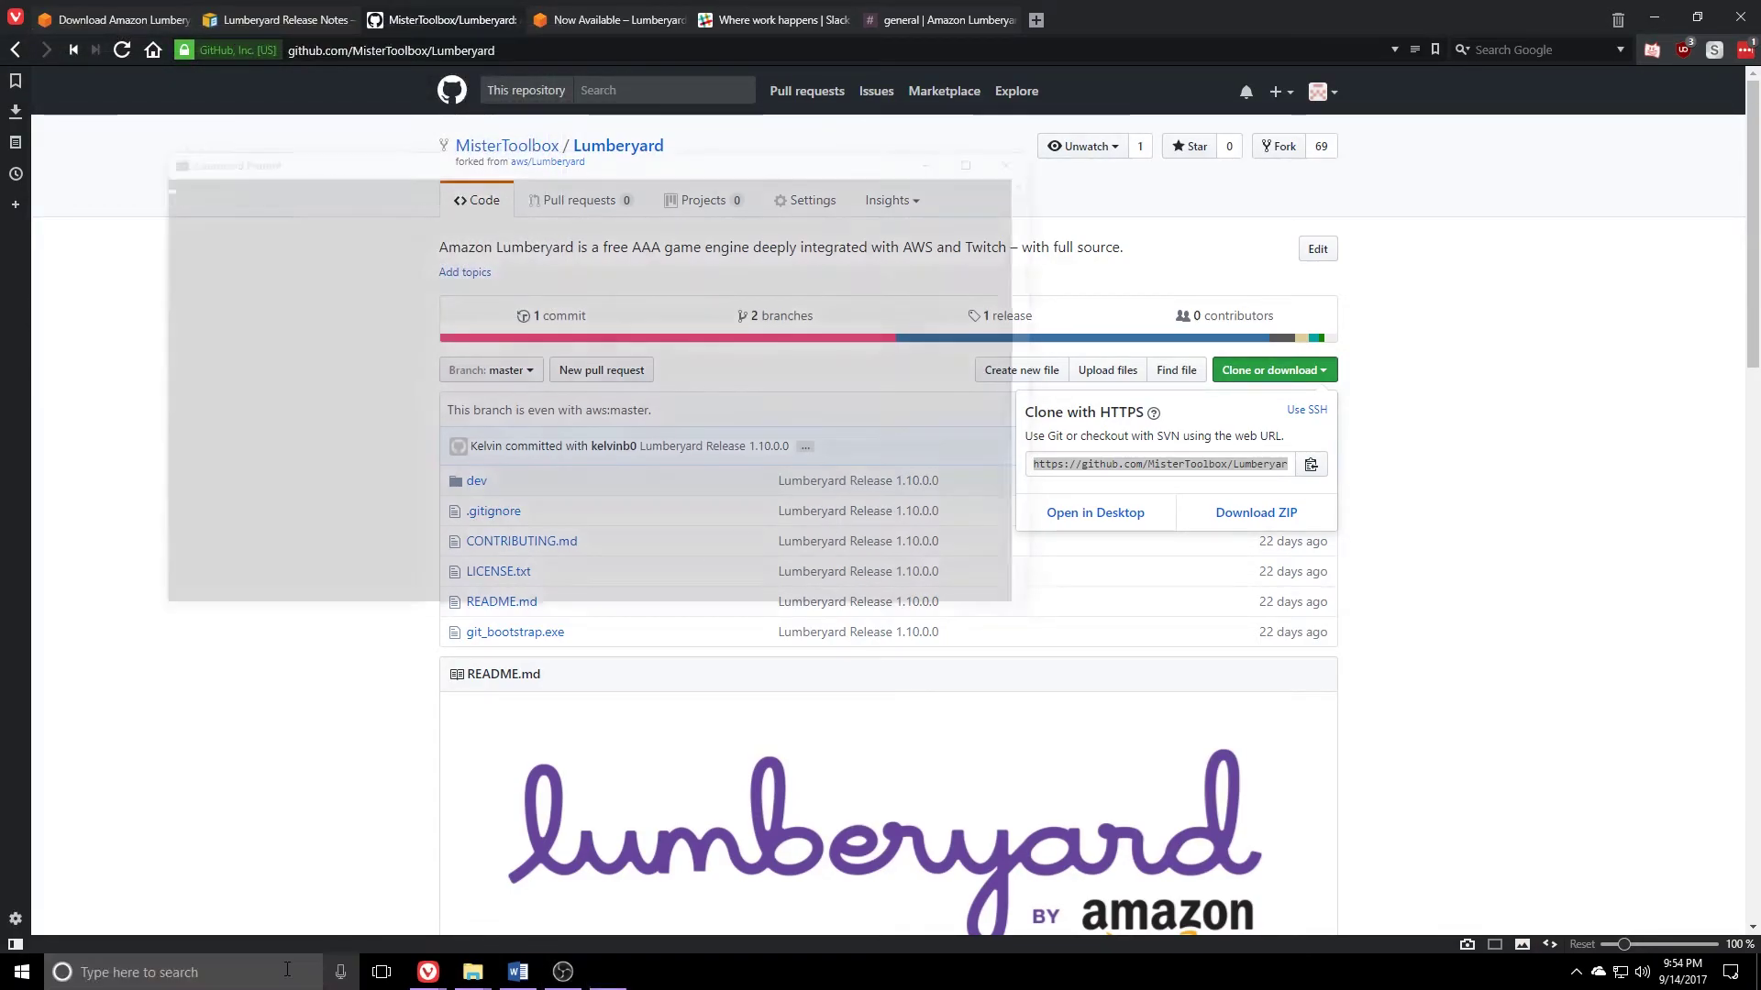
text(d:)
key(Return)
text(cd Pr)
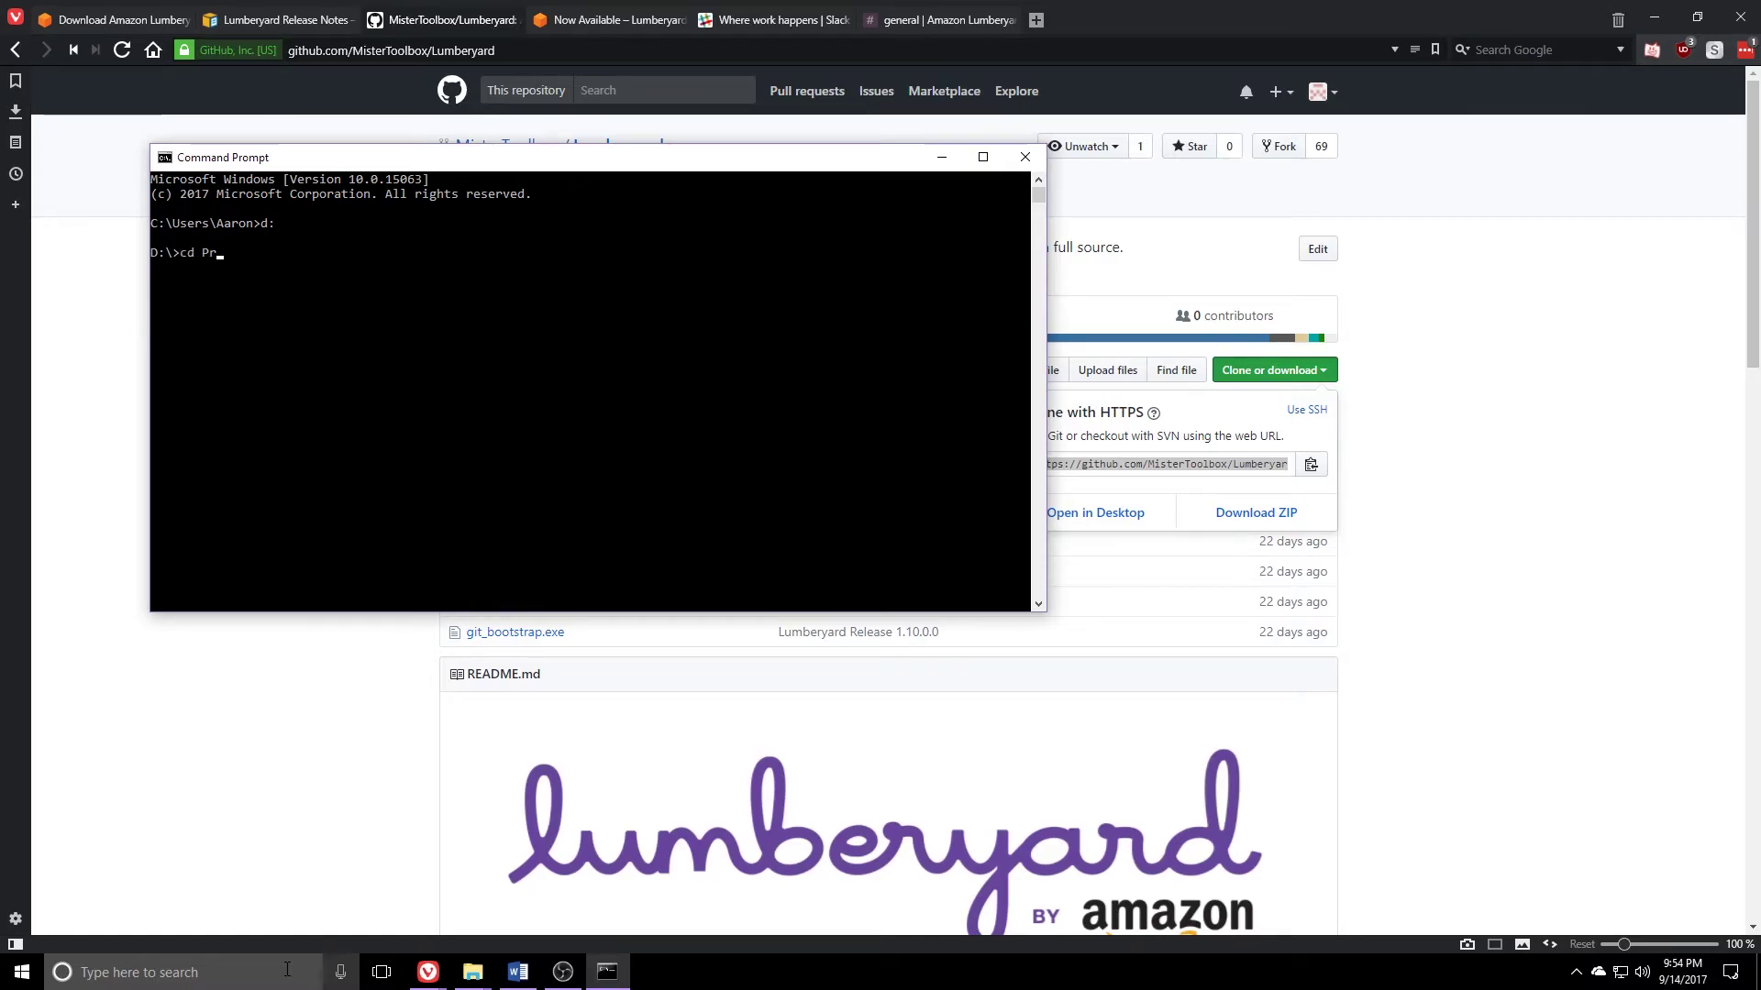
key(Tab)
text(\Lu)
key(Tab)
text(\g)
key(Tab)
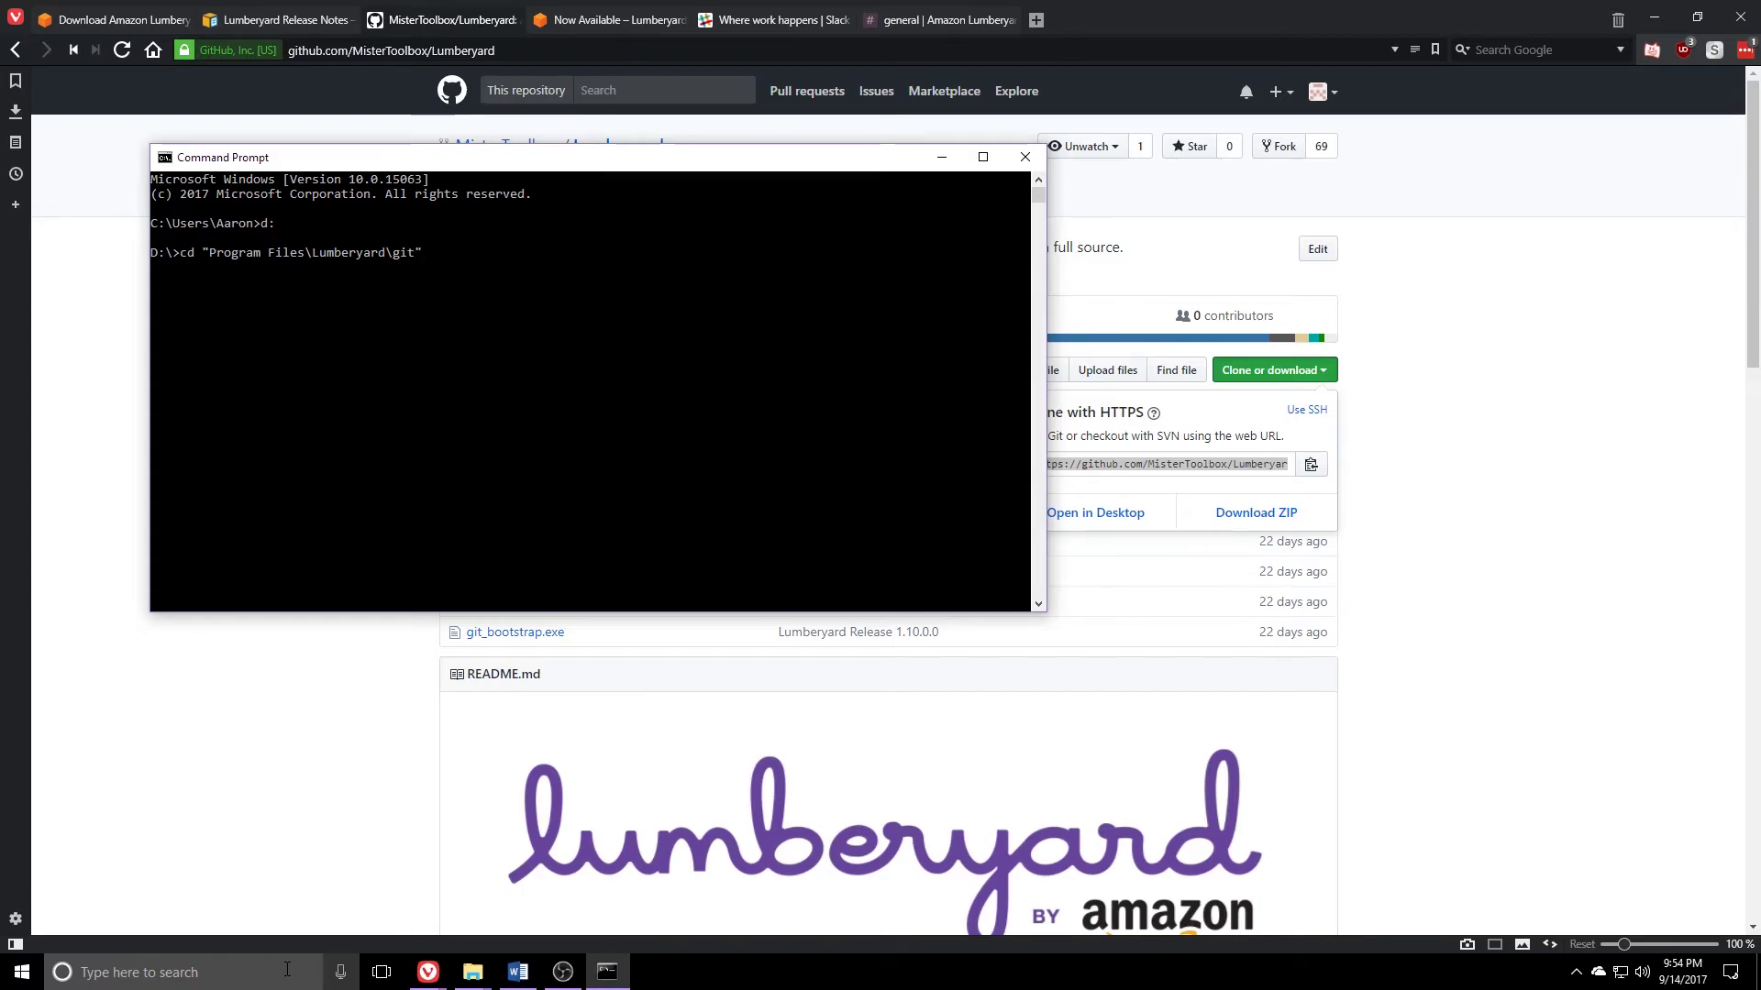
key(Return)
Step: List the git folder, move into the cloned Lumberyard folder, and list its files
text(dir)
key(Return)
text(cd Lu)
key(Tab)
key(Return)
text(dir)
key(Return)
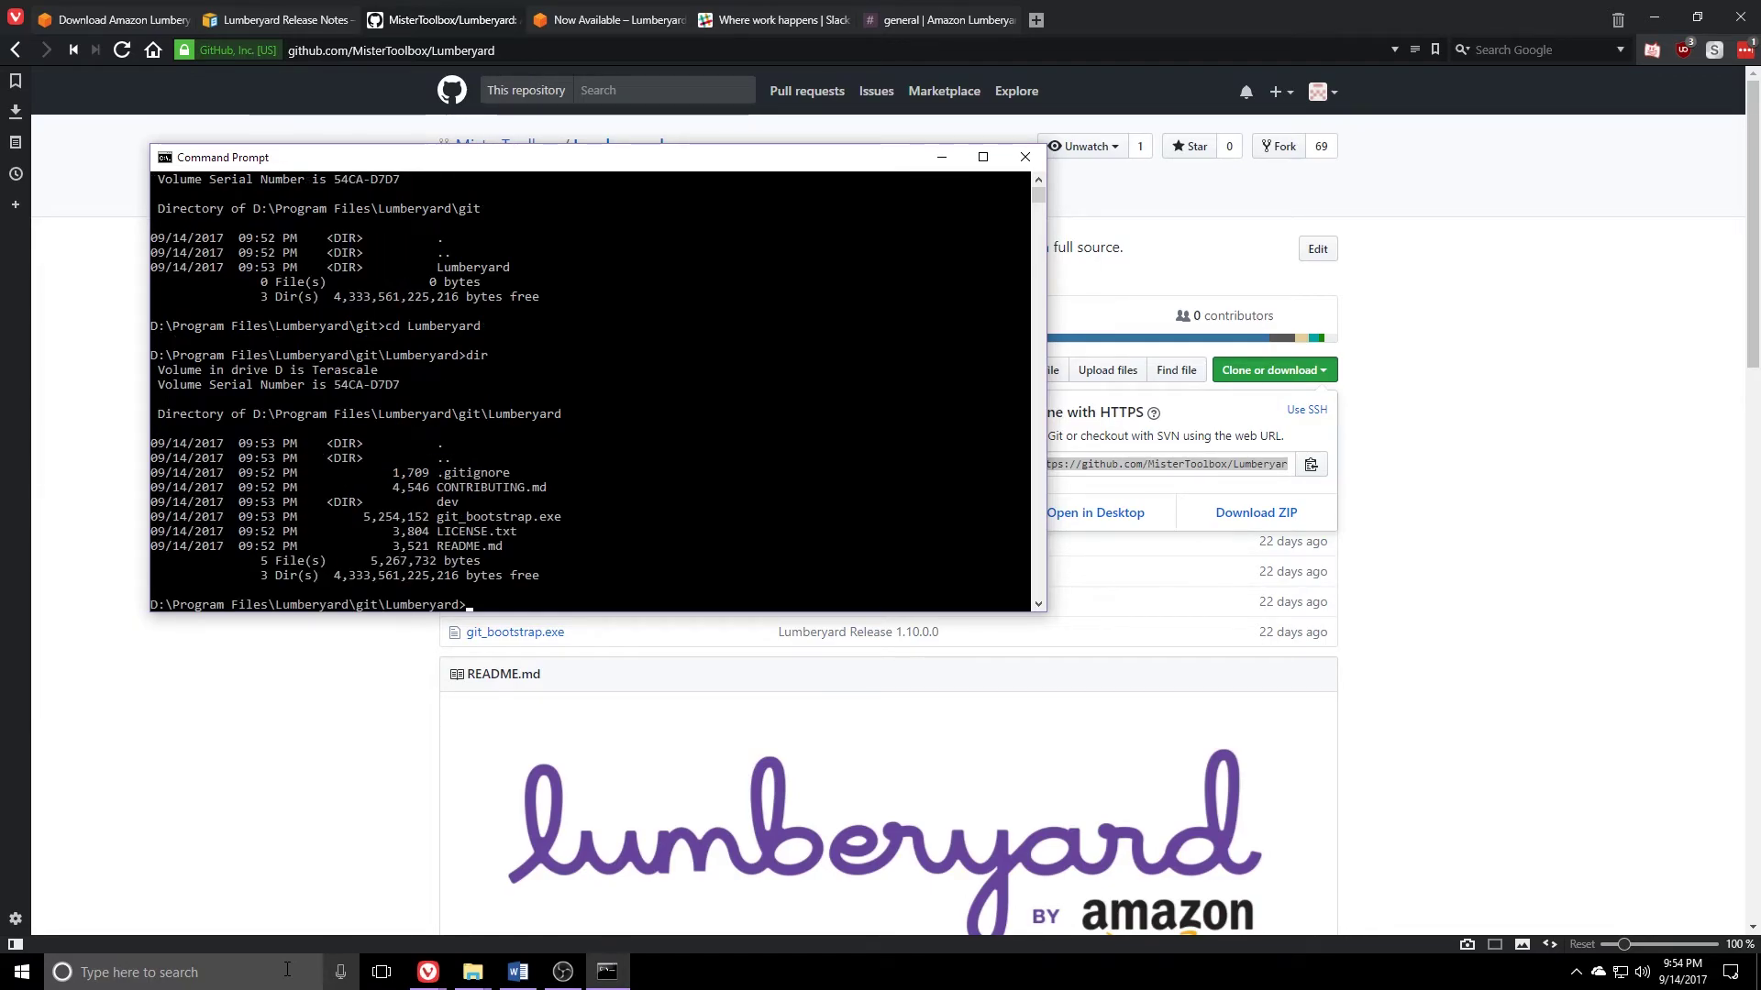
Step: Run git_bootstrap.exe and confirm to start downloading the 4.01 GB binaries
text(git_bootstrap.exe)
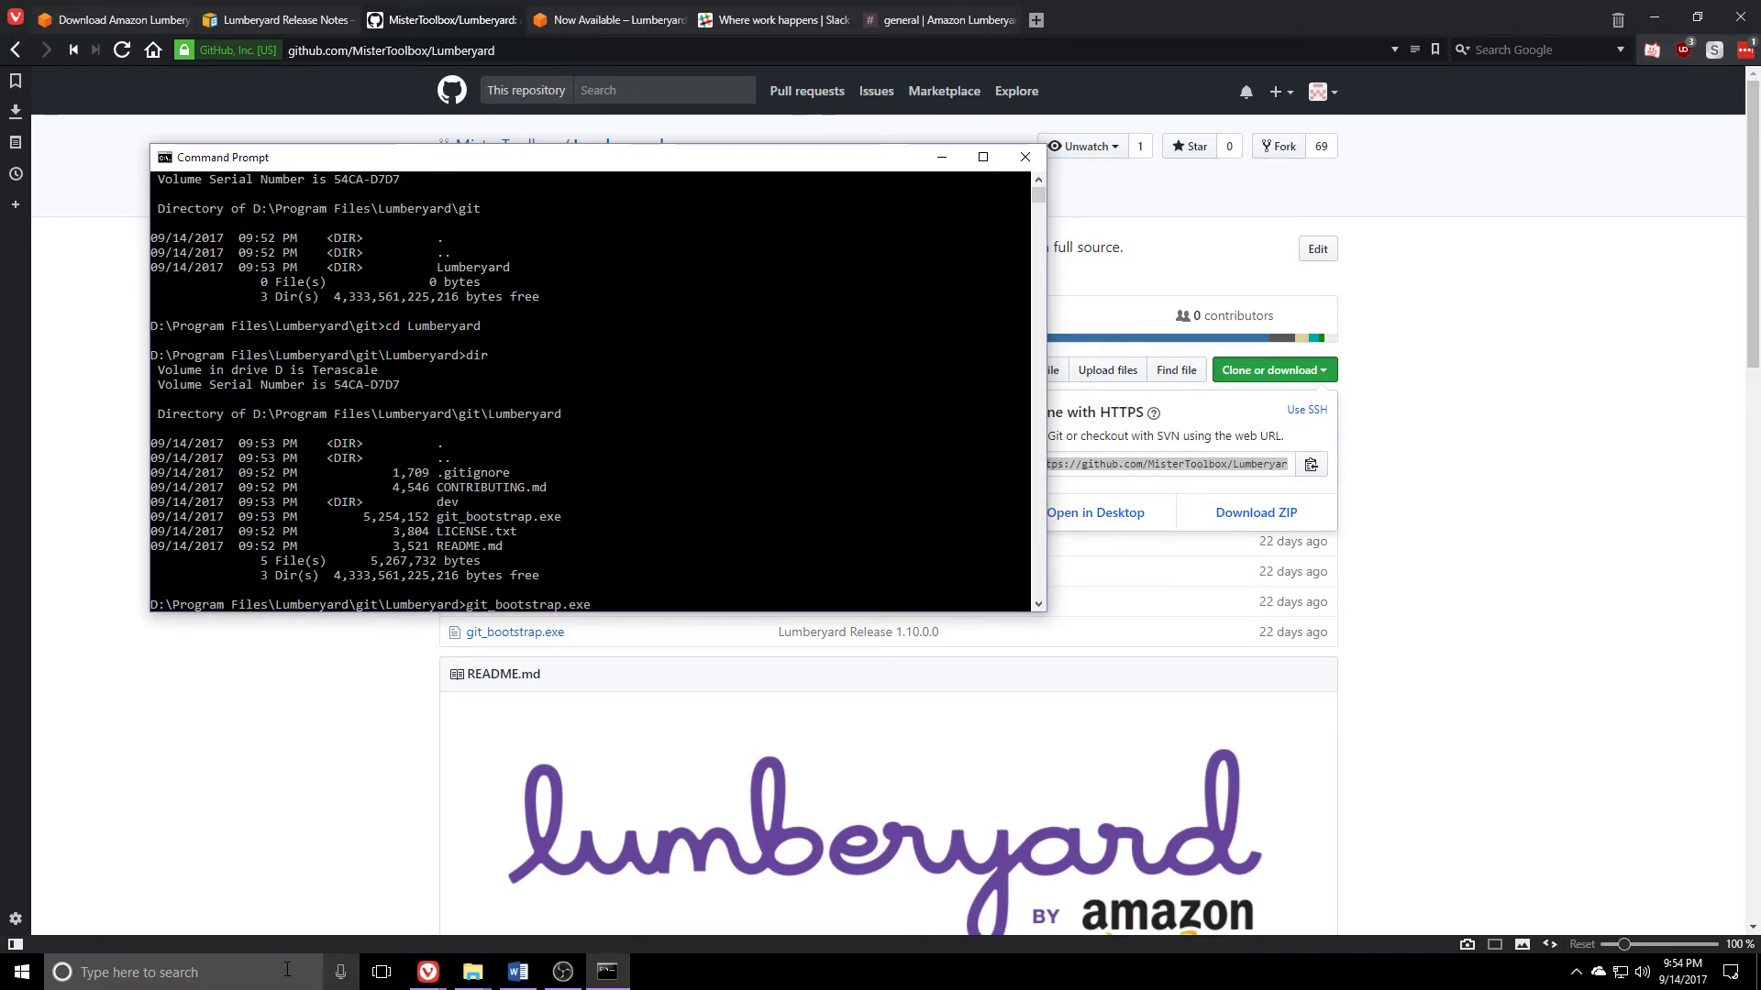
key(Return)
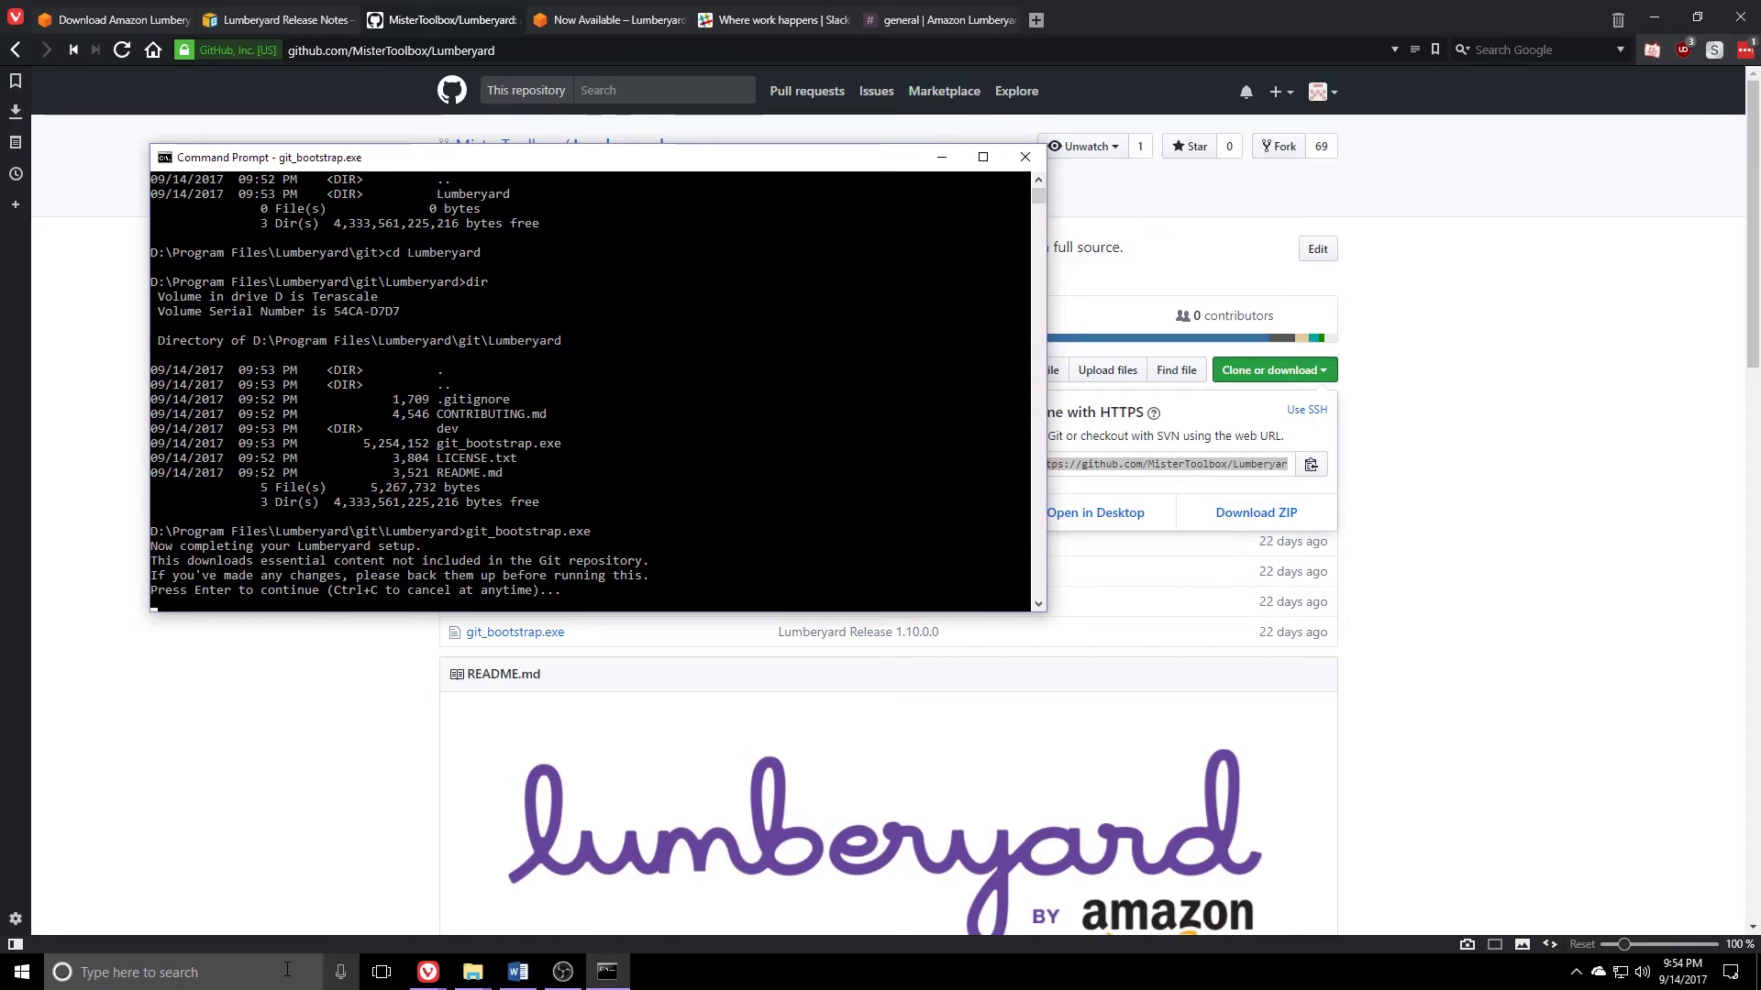
key(Return)
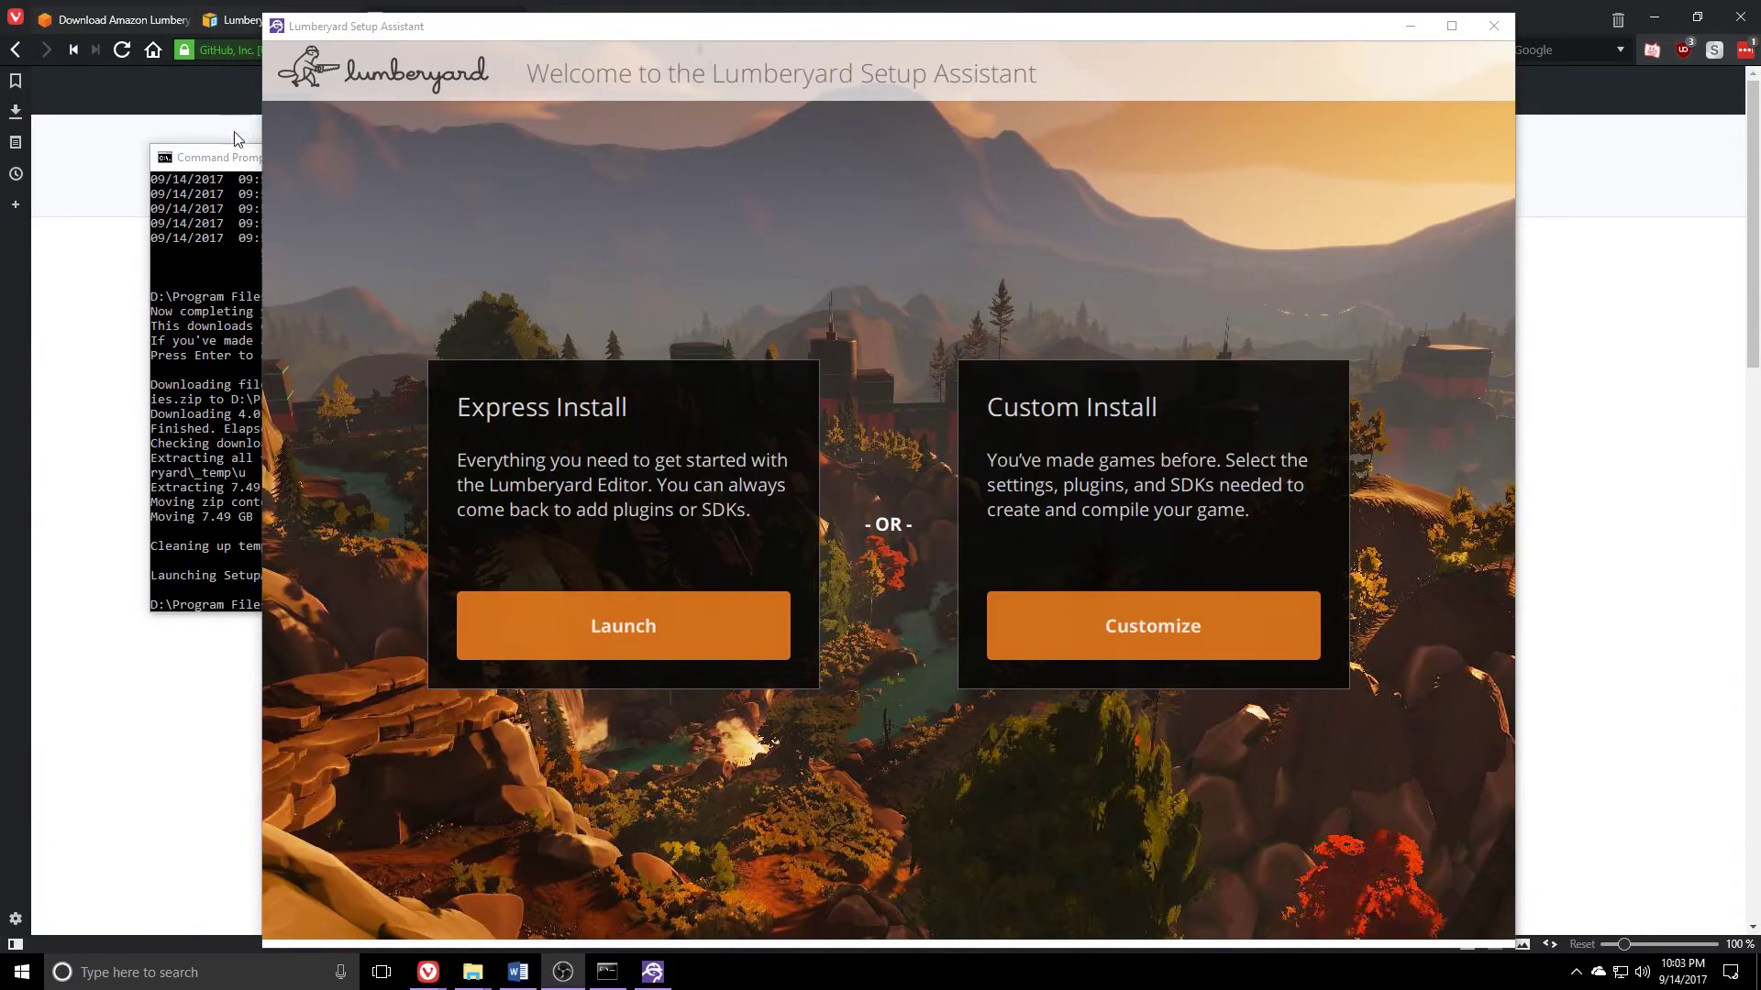
Step: Check the bootstrap console output, close it, and nudge the Setup Assistant window into place
click(233, 159)
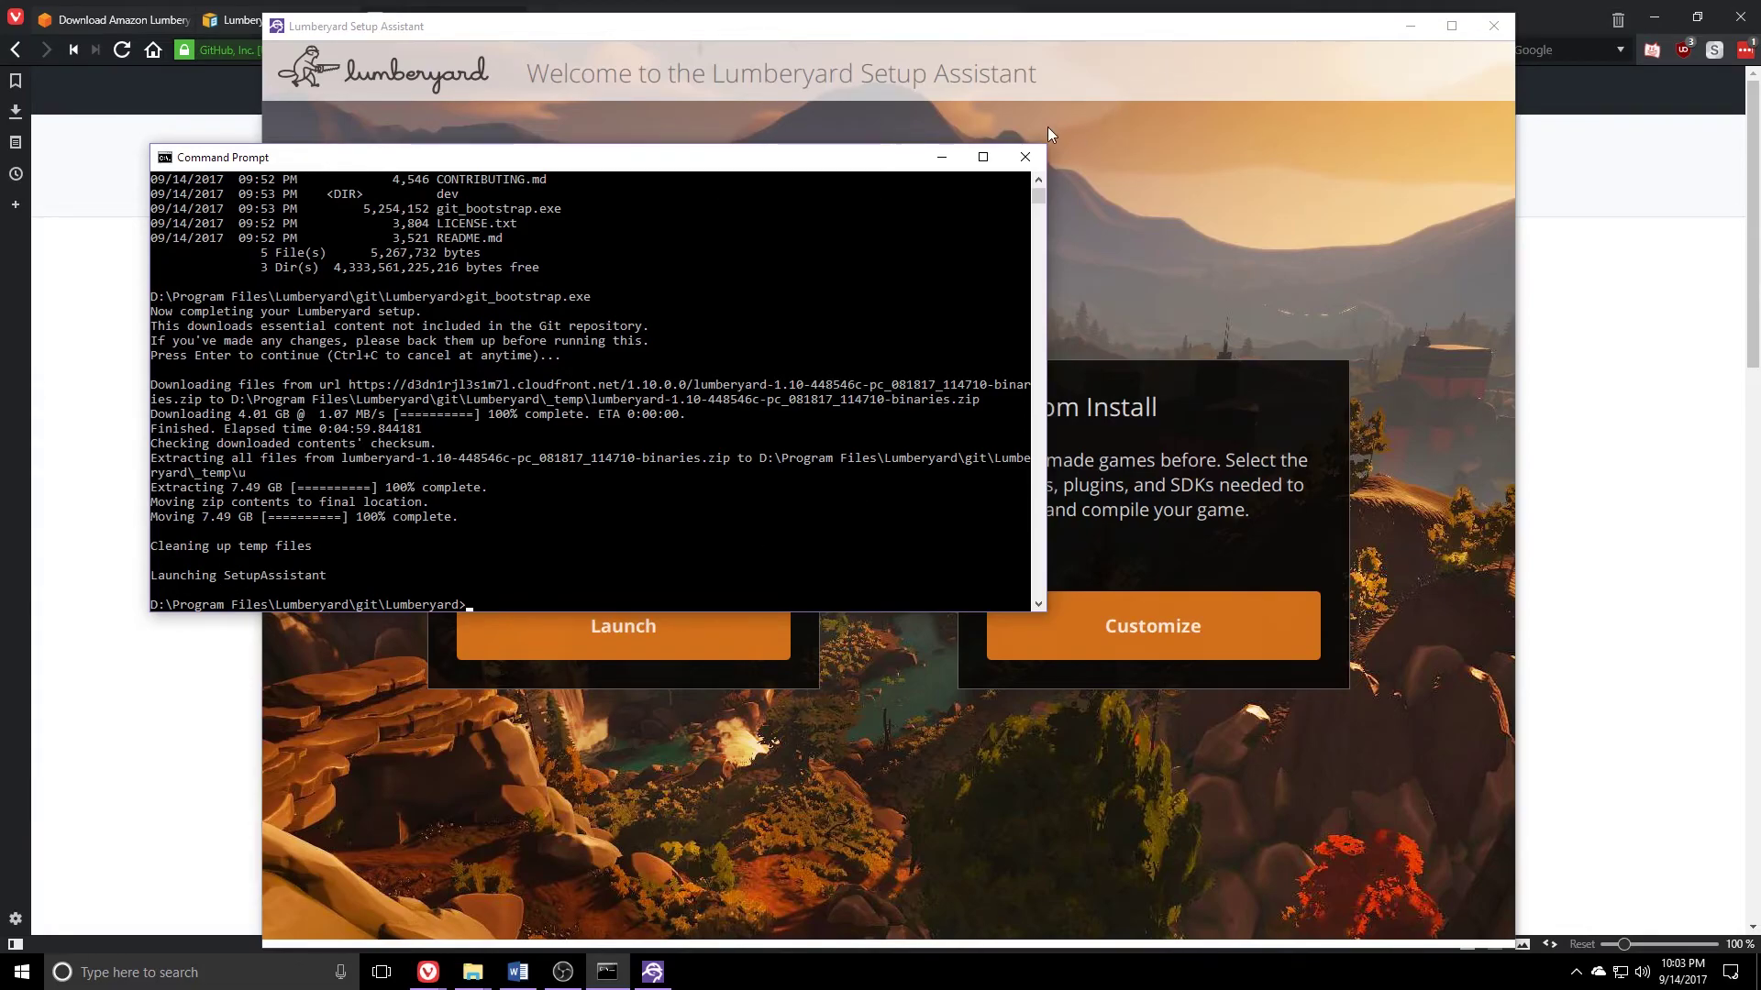
click(1026, 159)
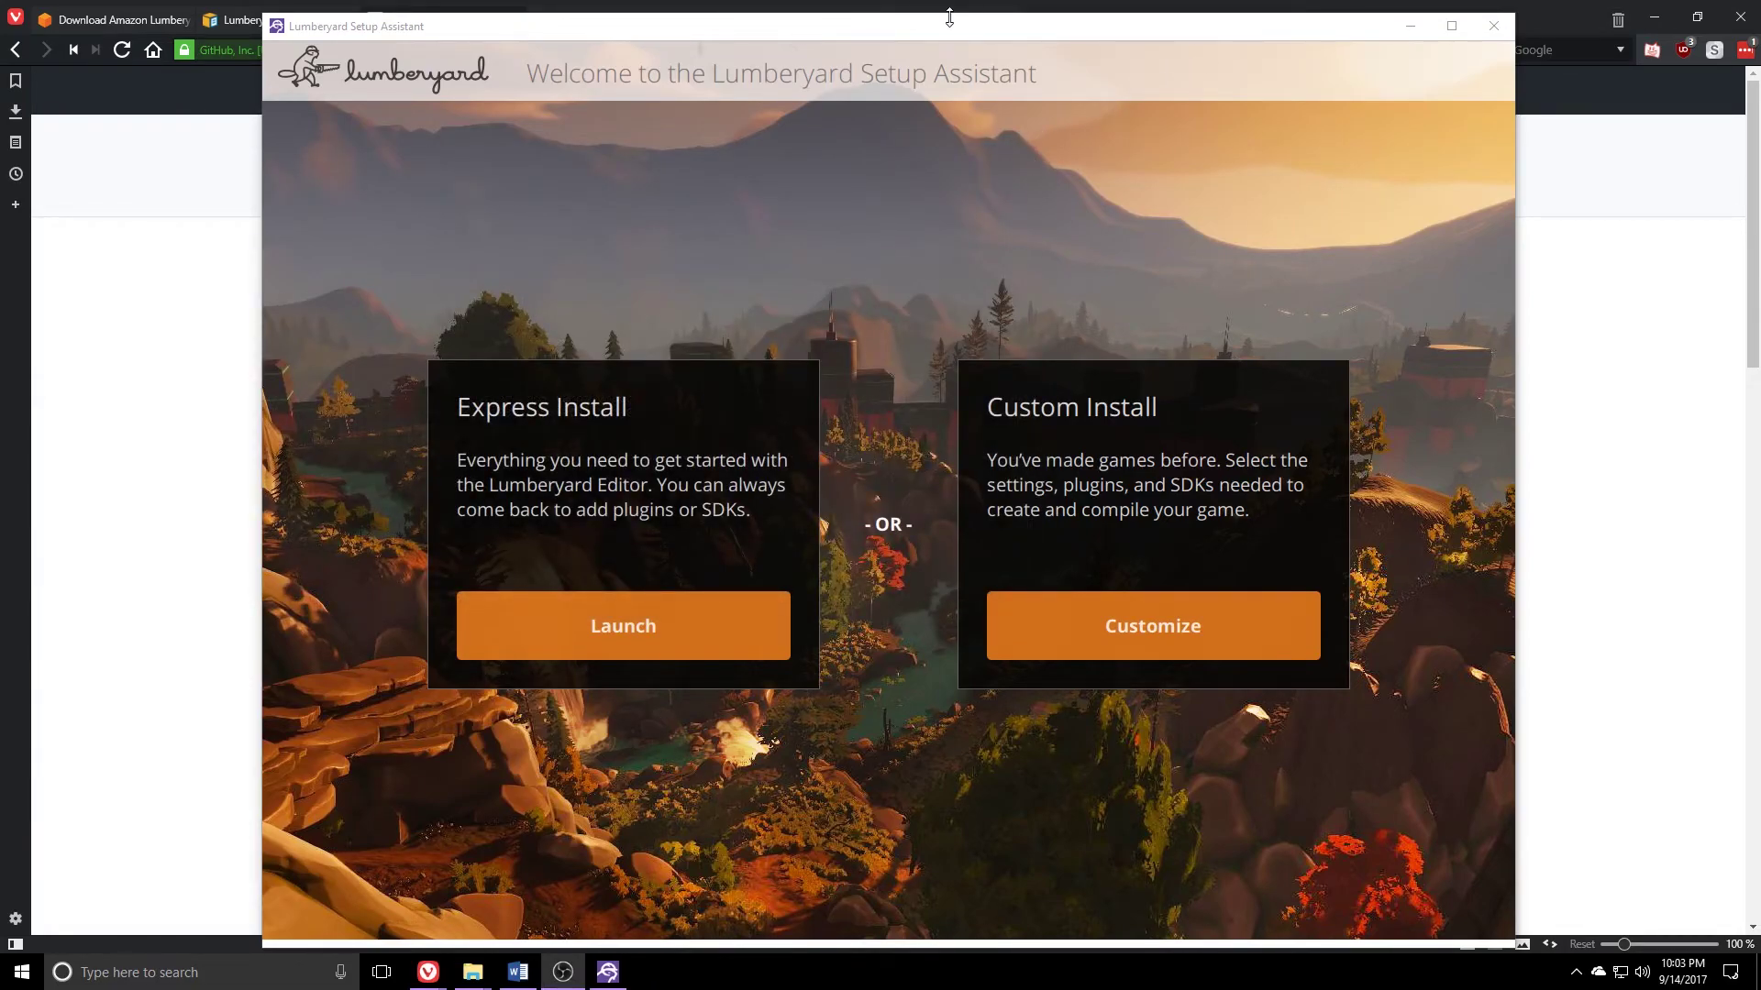
drag(949, 22, 937, 16)
Step: Choose Customize and enable compiling the engine and asset pipeline plus the Lumberyard Editor and tools
click(1100, 630)
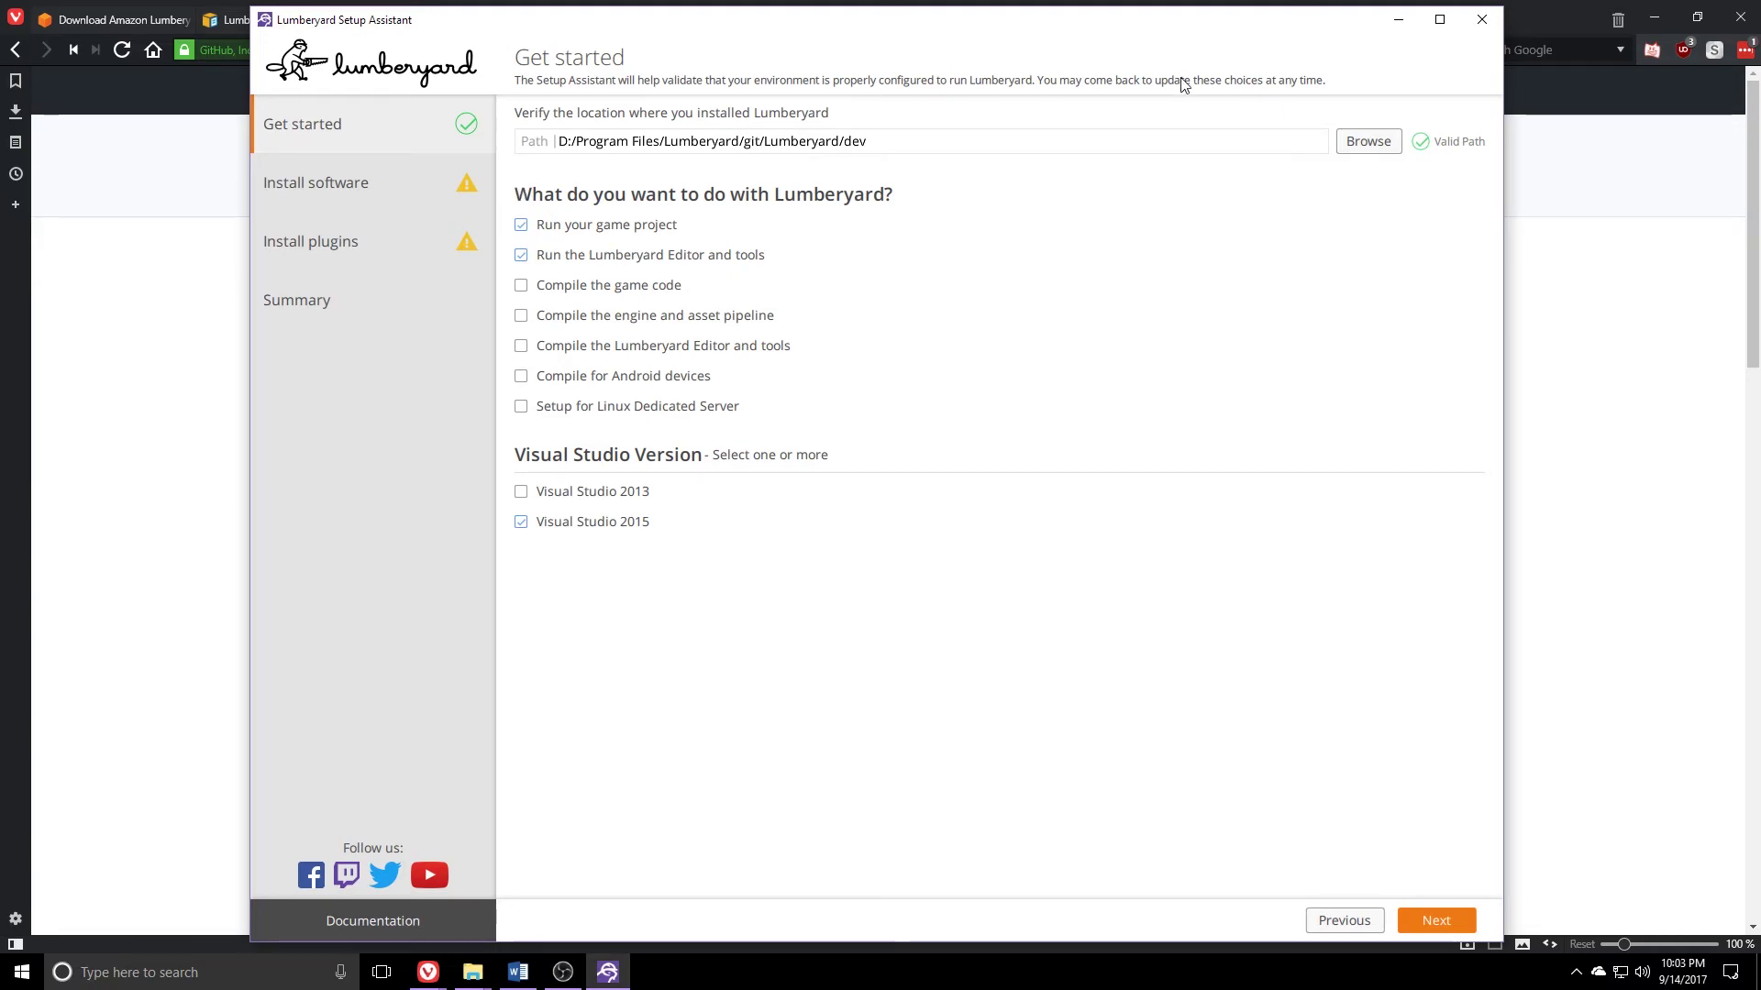
click(523, 316)
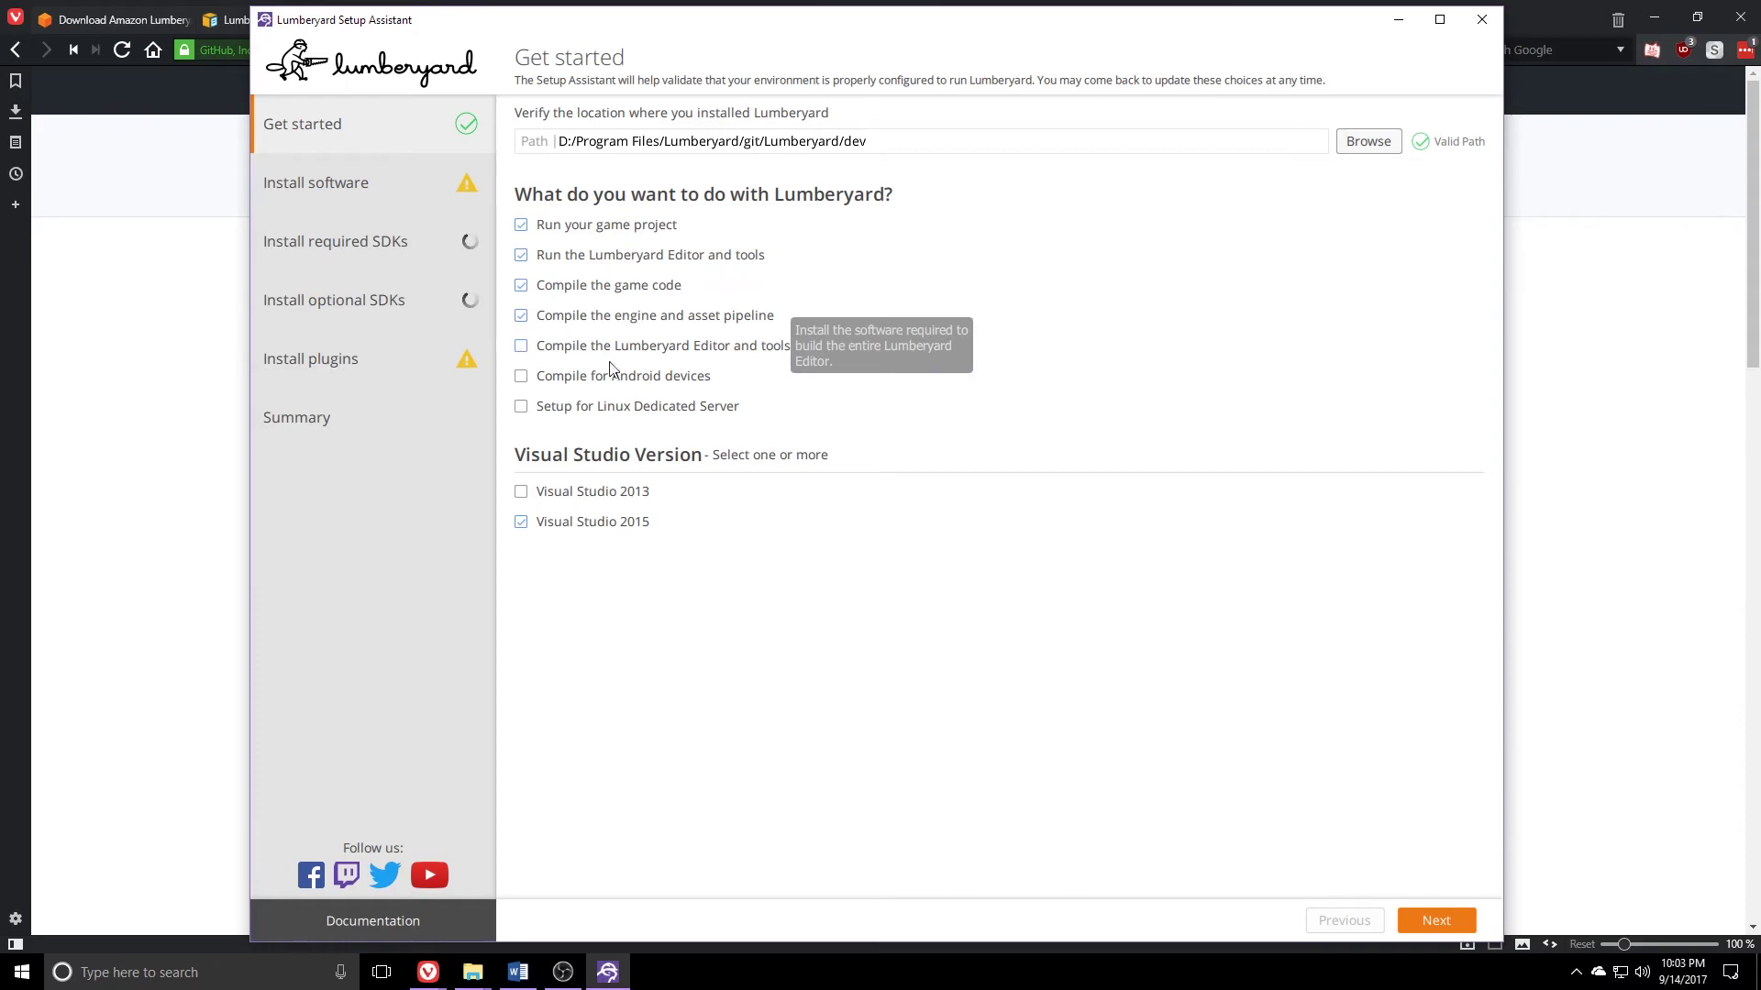
click(521, 346)
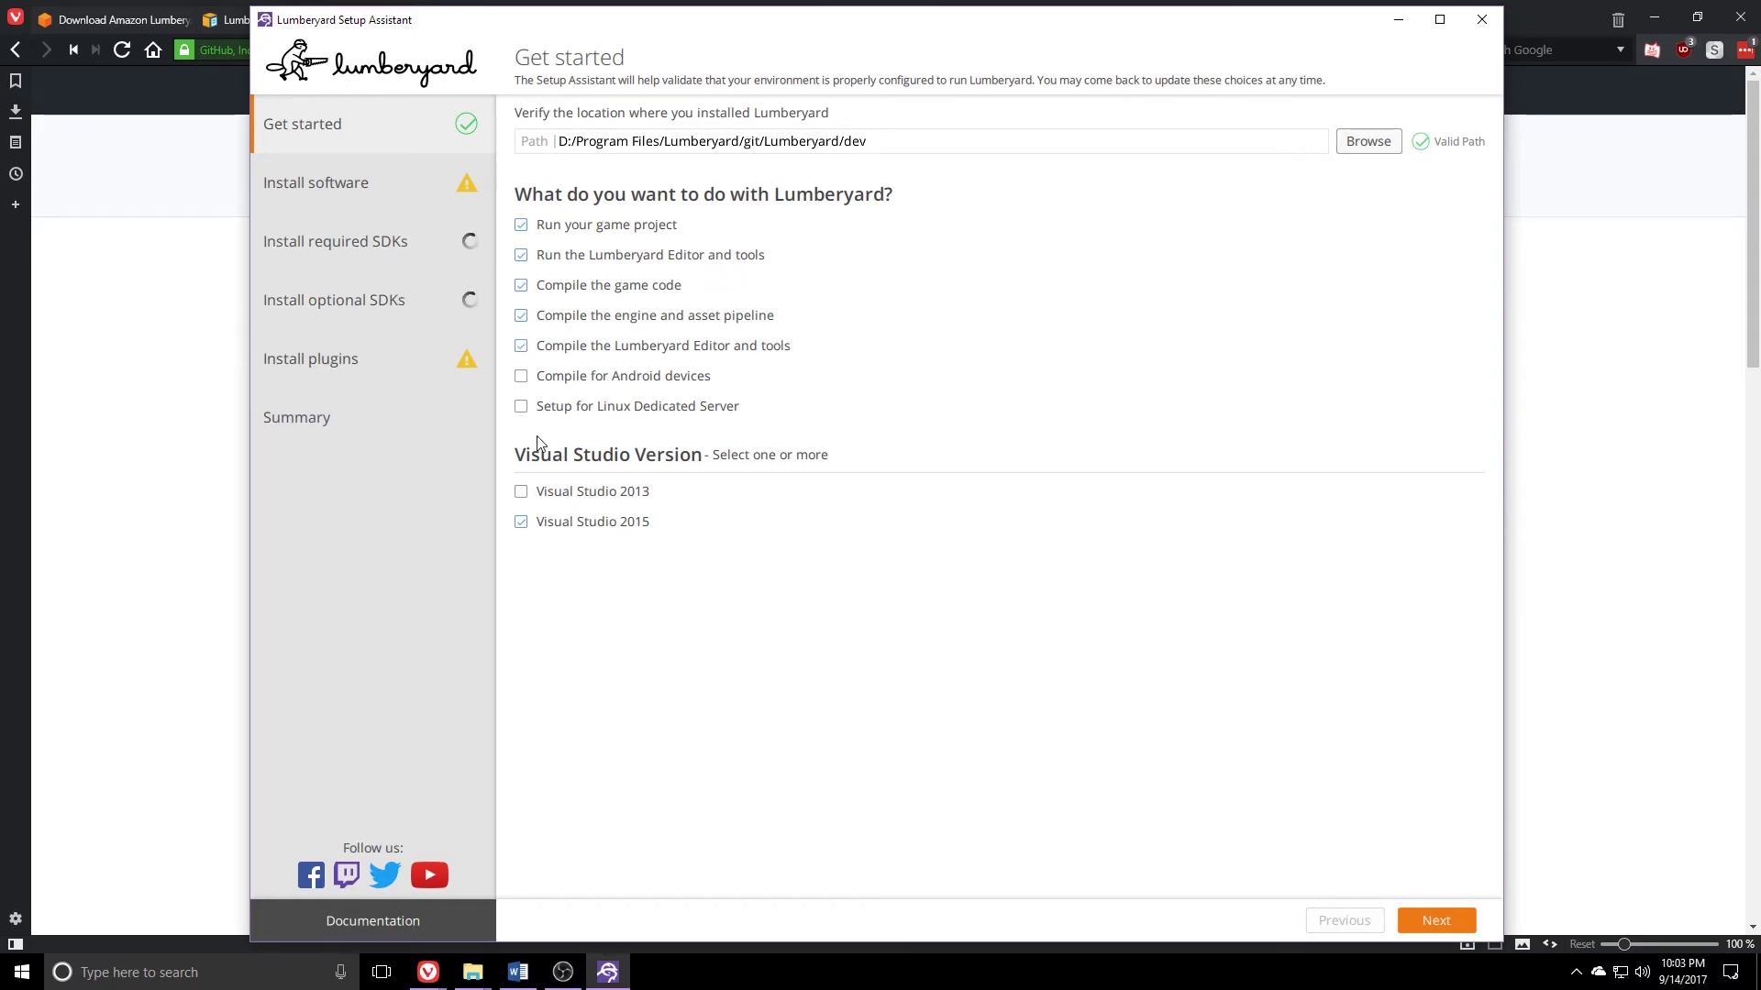